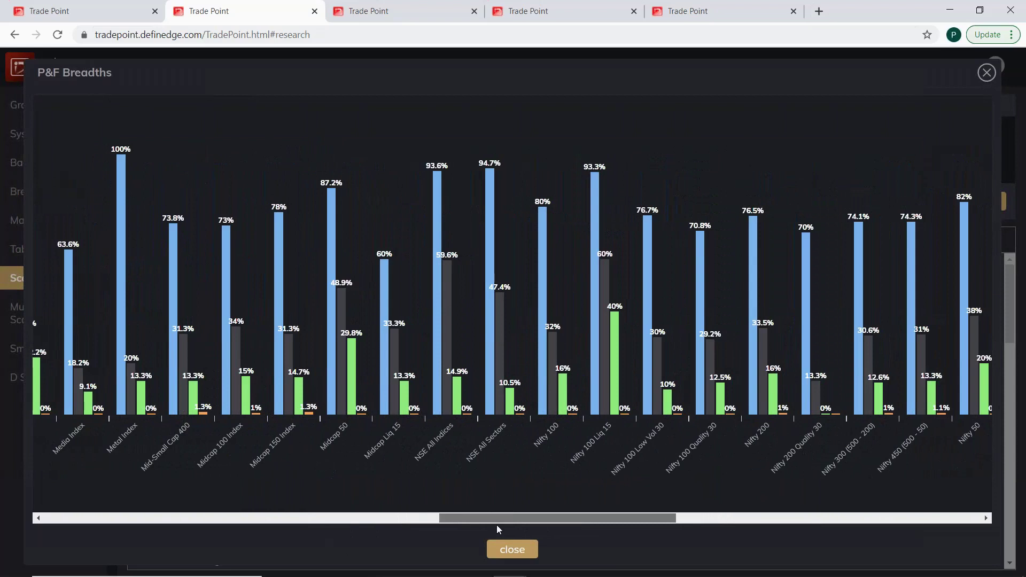
Examine the P&F Breadths chart across the sector indices, including the O Anchor Breadth bar of Sugar - Definedge.
left_click_drag(499, 524, 233, 544)
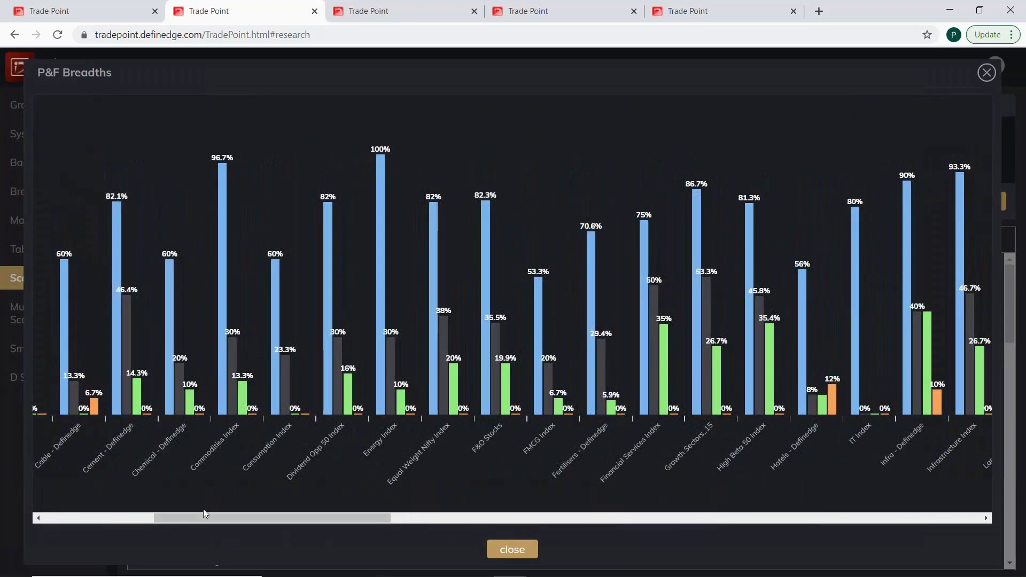
left_click_drag(218, 516, 177, 417)
mouse_move(129, 283)
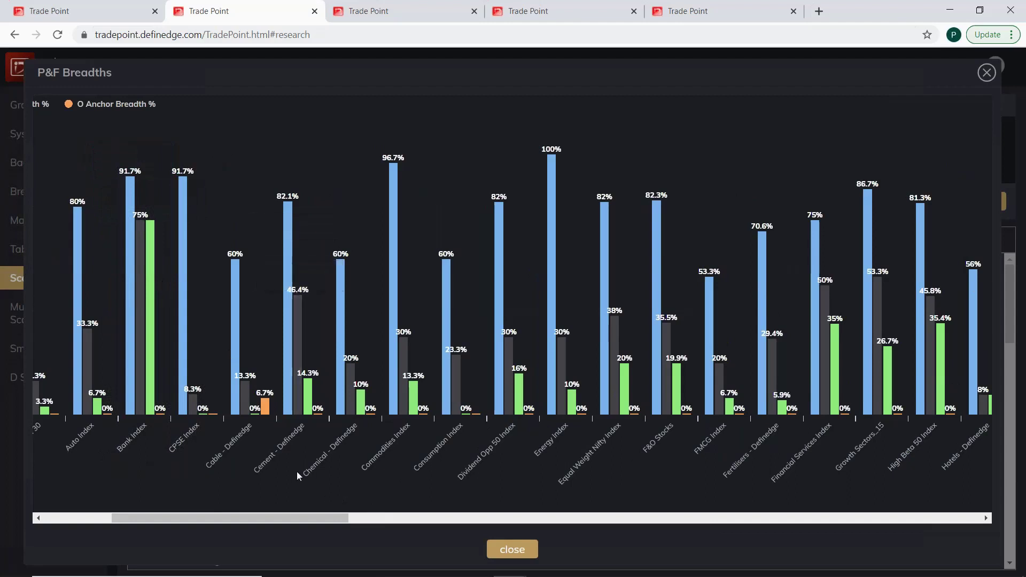
mouse_move(300, 410)
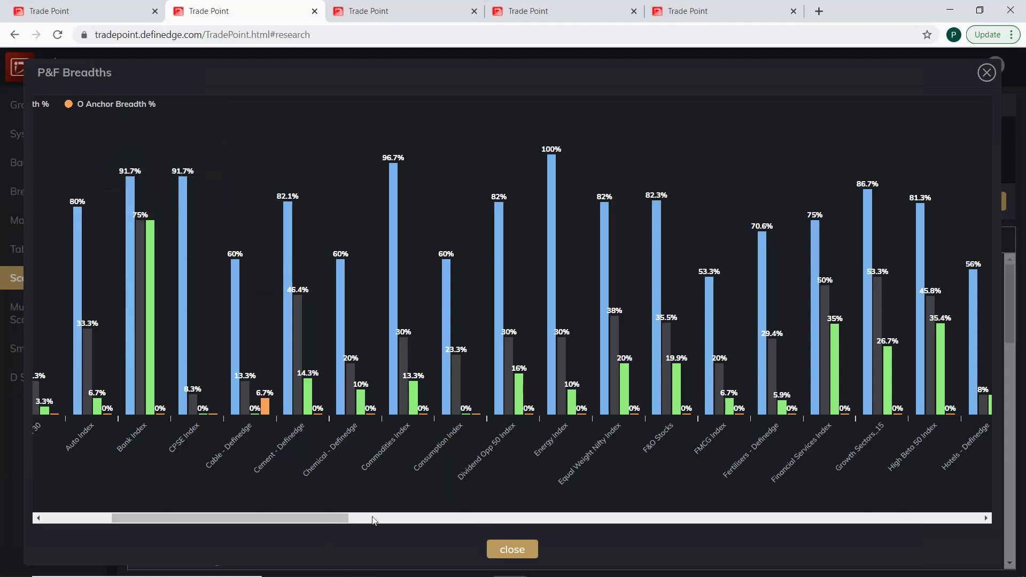
left_click_drag(316, 517, 429, 505)
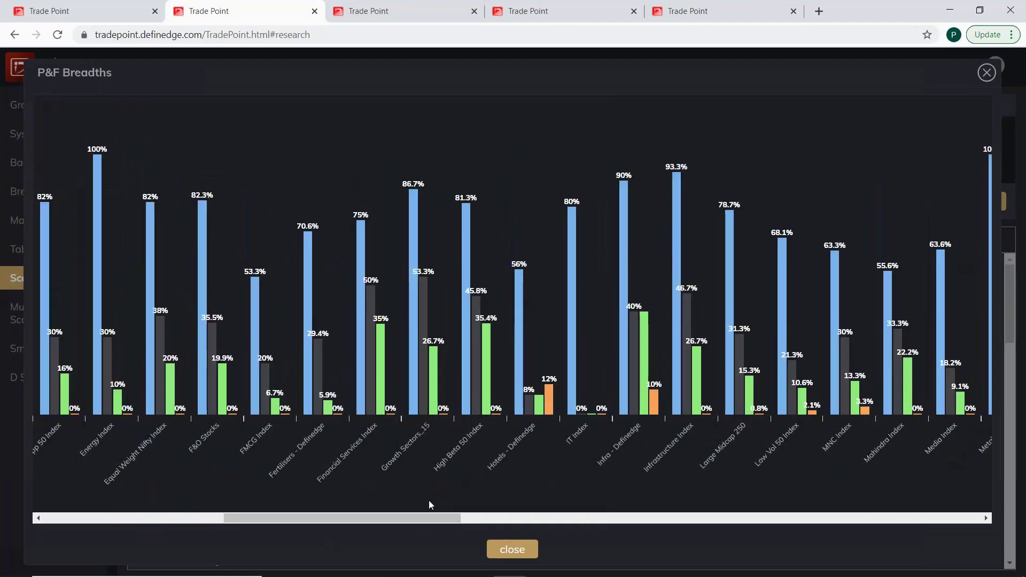
left_click_drag(437, 521, 534, 514)
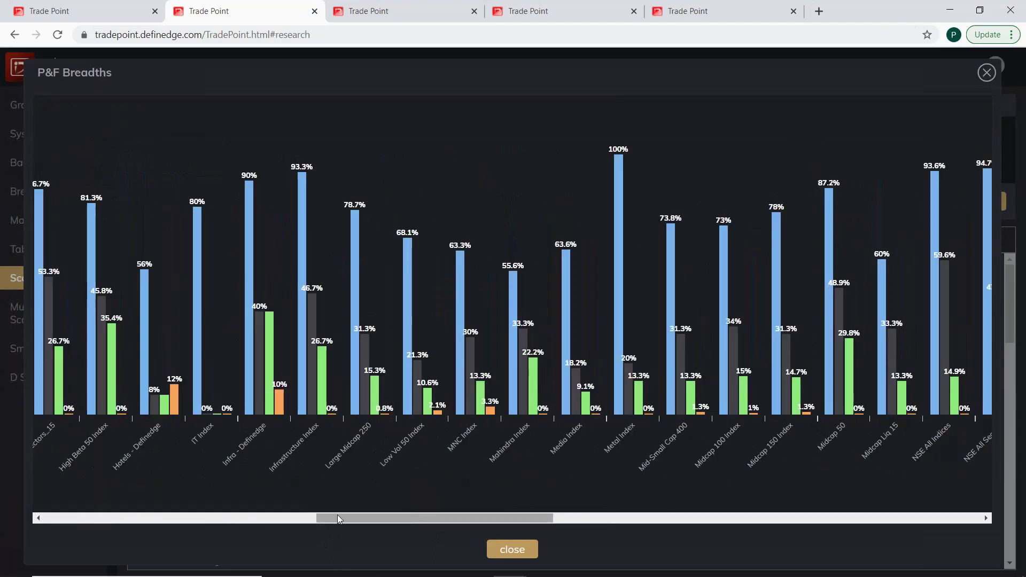
left_click_drag(483, 520, 854, 509)
mouse_move(867, 414)
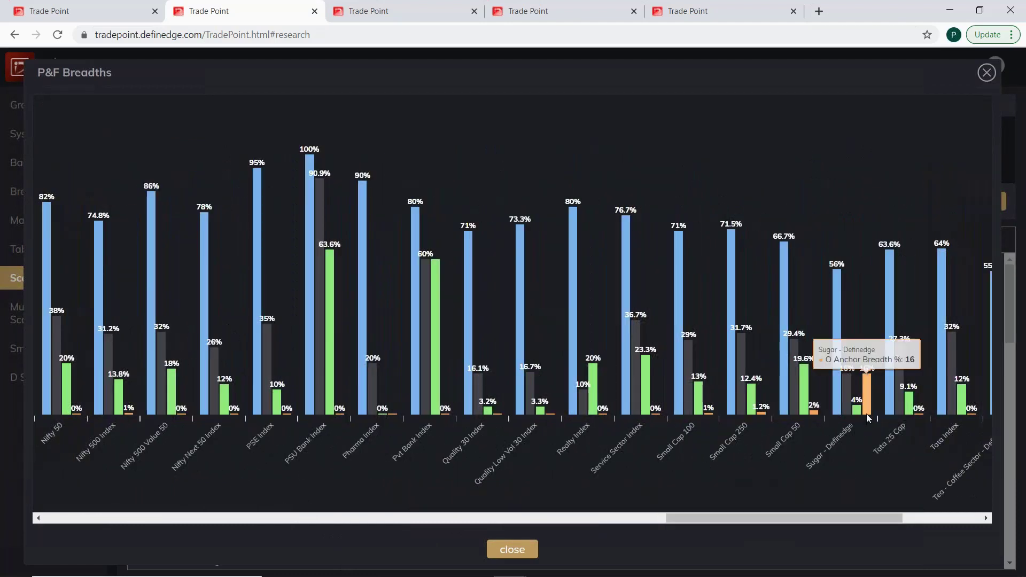
Compare the medium-term and short-term D Sectors scores, checking the score trends of Nifty IT and Nifty Realty.
left_click(377, 6)
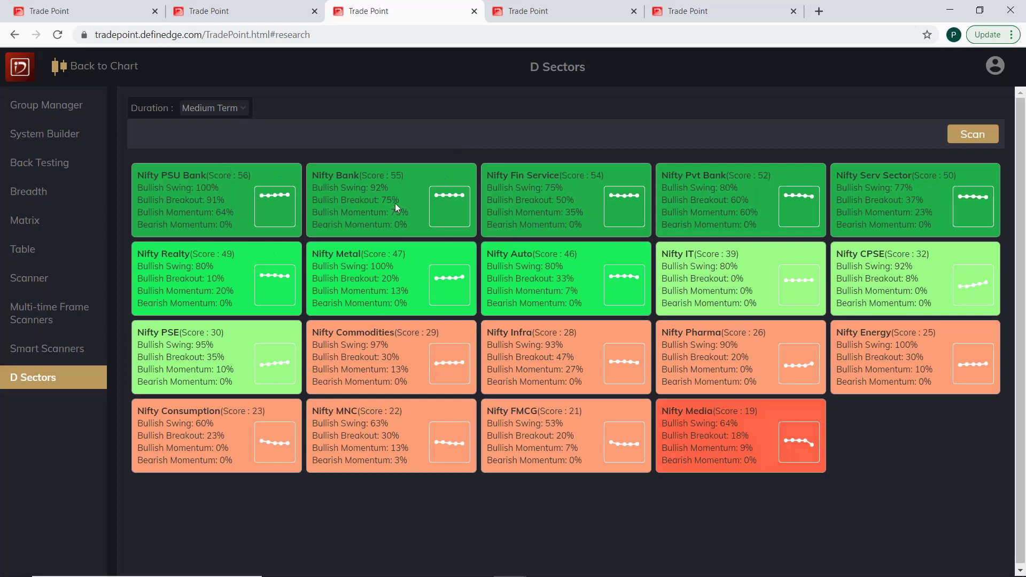
left_click(231, 114)
left_click(365, 123)
left_click(521, 12)
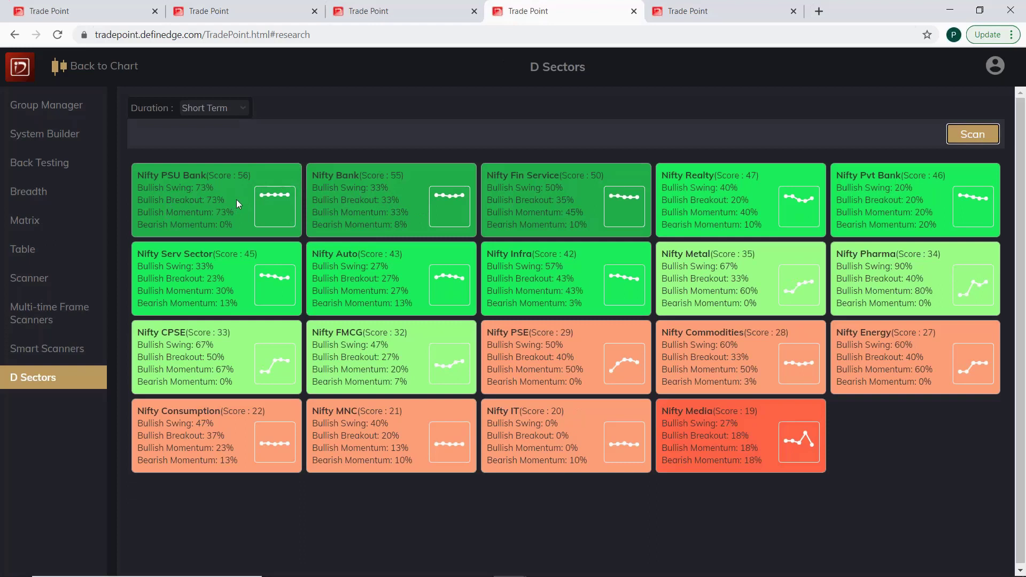
left_click(377, 12)
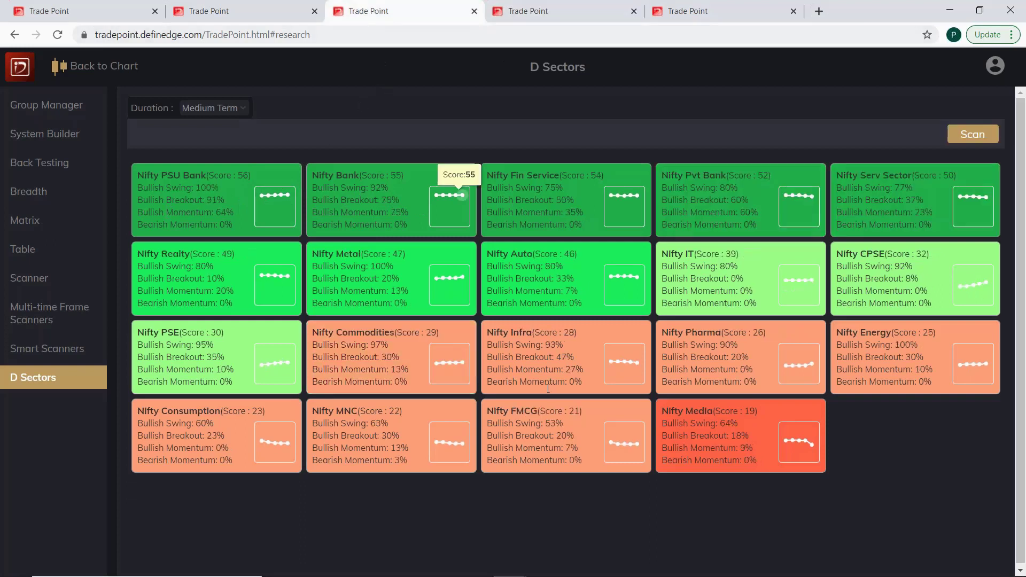
left_click(541, 15)
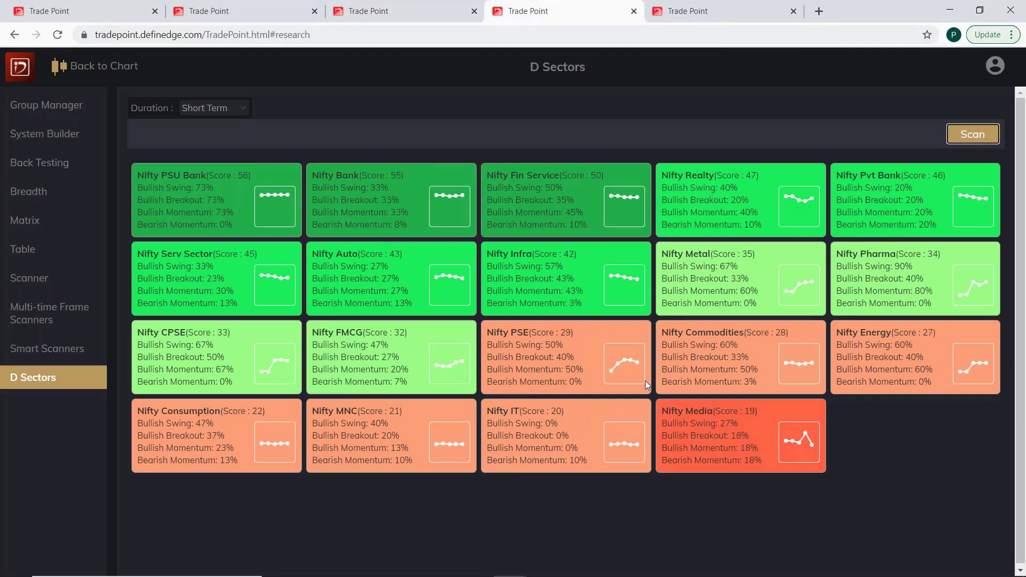
left_click(394, 20)
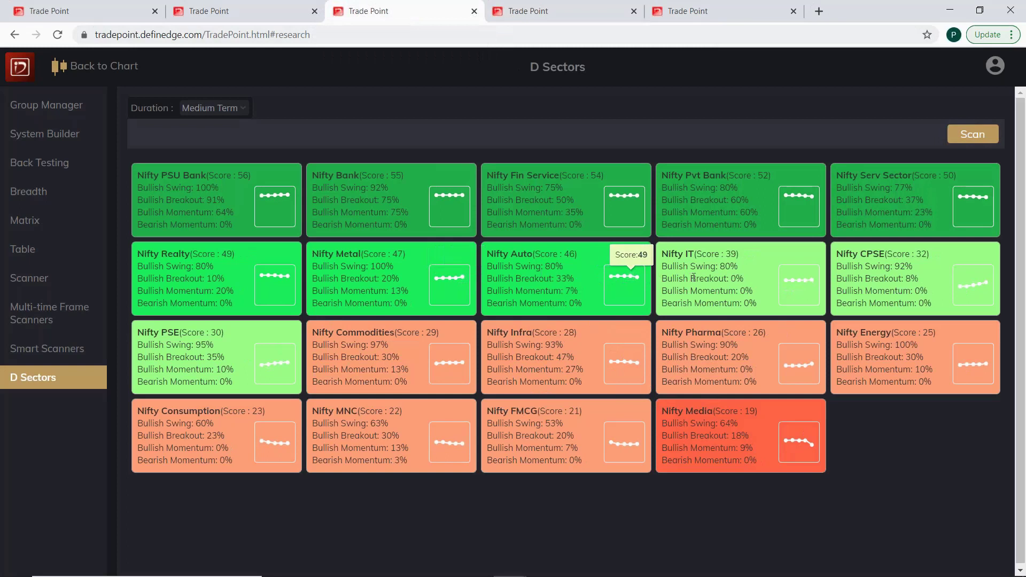
mouse_move(791, 289)
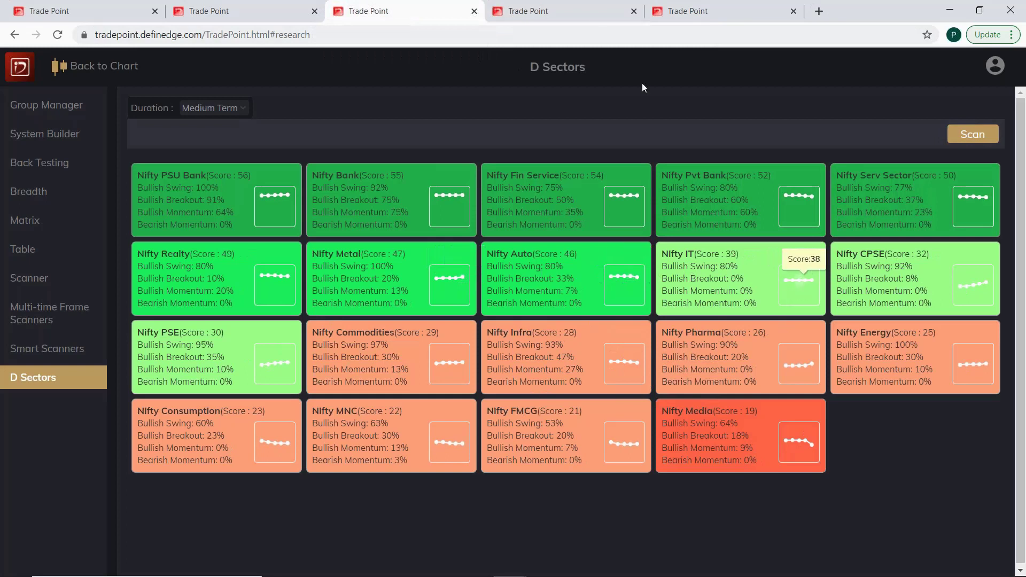
left_click(593, 14)
mouse_move(616, 448)
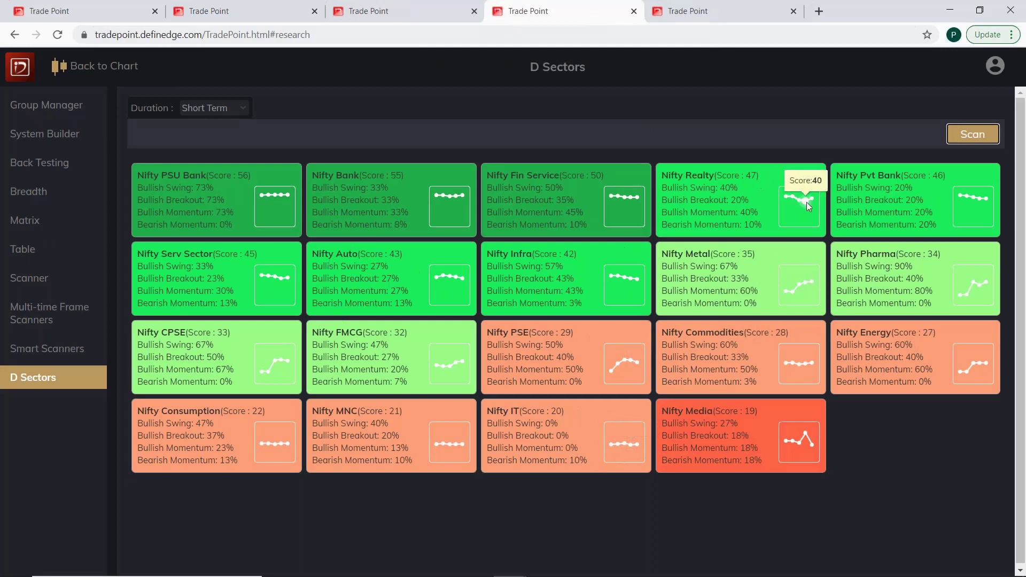
Compare the long-term D Sectors score trend of Nifty Realty with its medium-term trend.
key("ctrl+Tab")
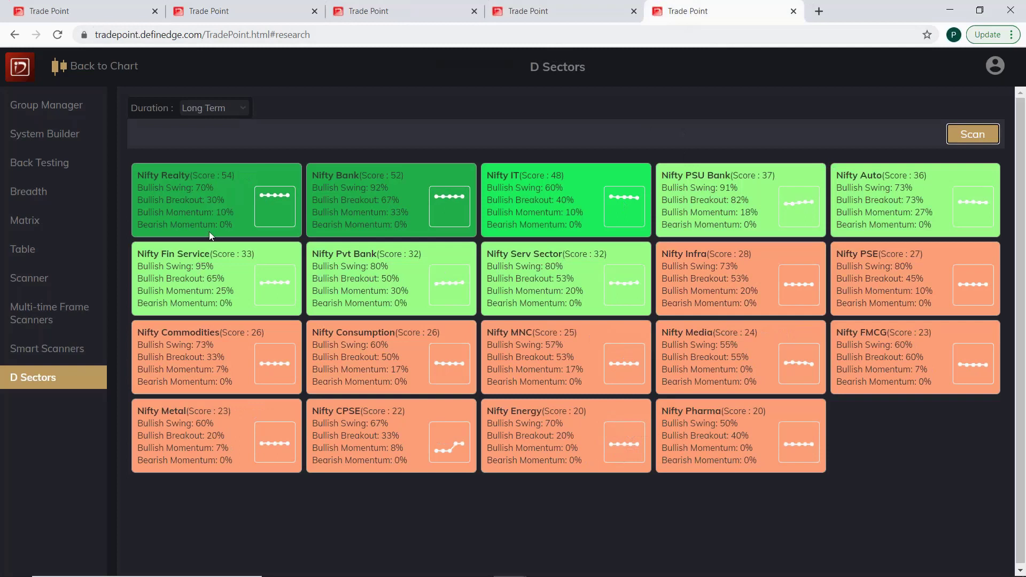
mouse_move(274, 198)
left_click(406, 13)
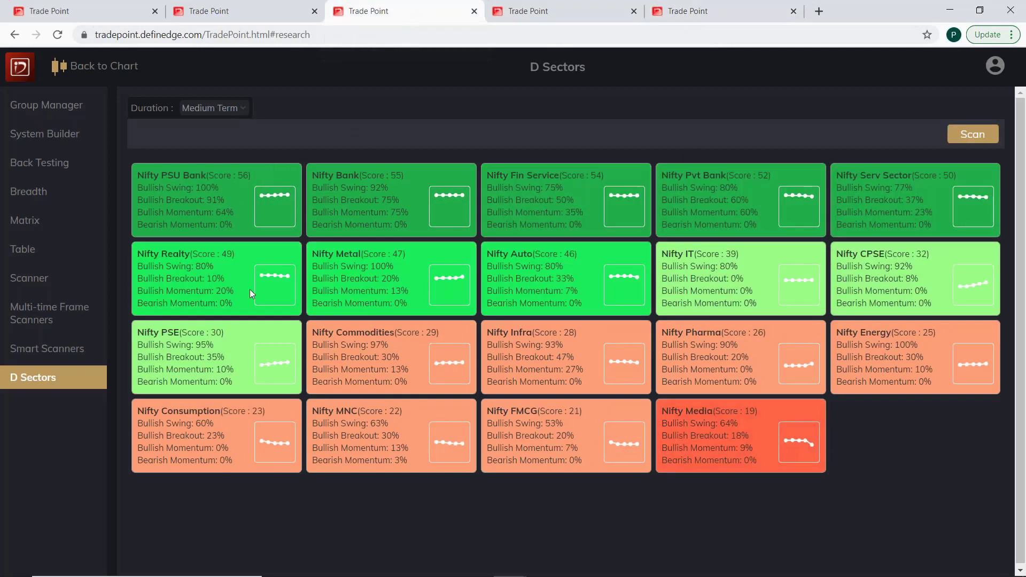
mouse_move(287, 284)
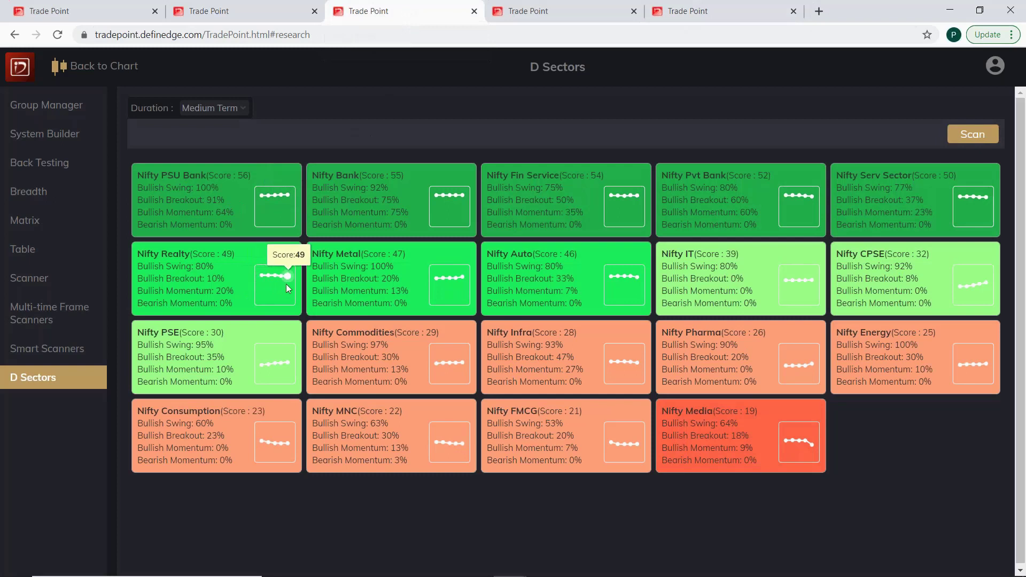
Review the long-term and medium-term sector scores again, along with the P&F Breadths chart and the short-term scores.
key("alt+Tab")
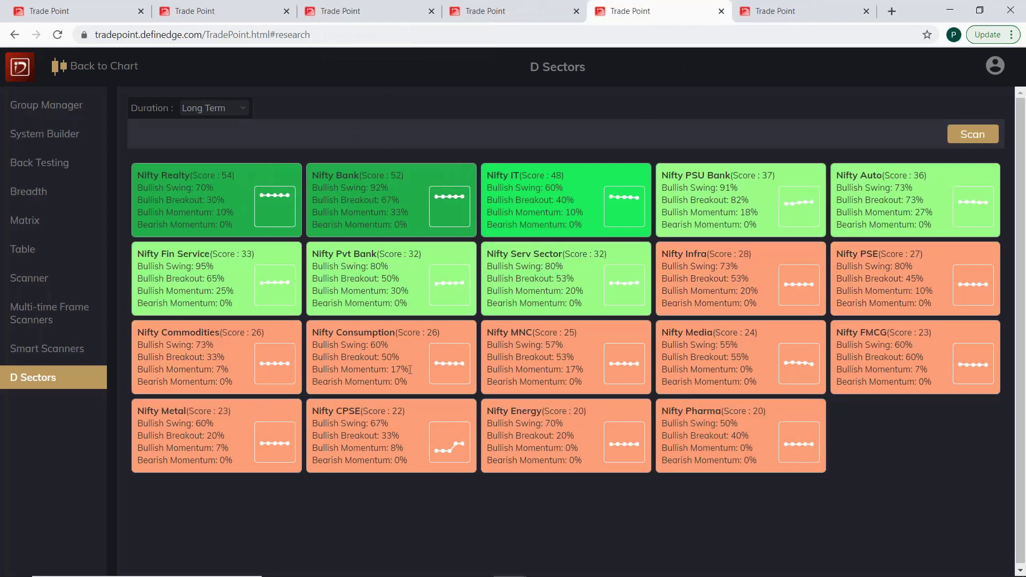
left_click(394, 18)
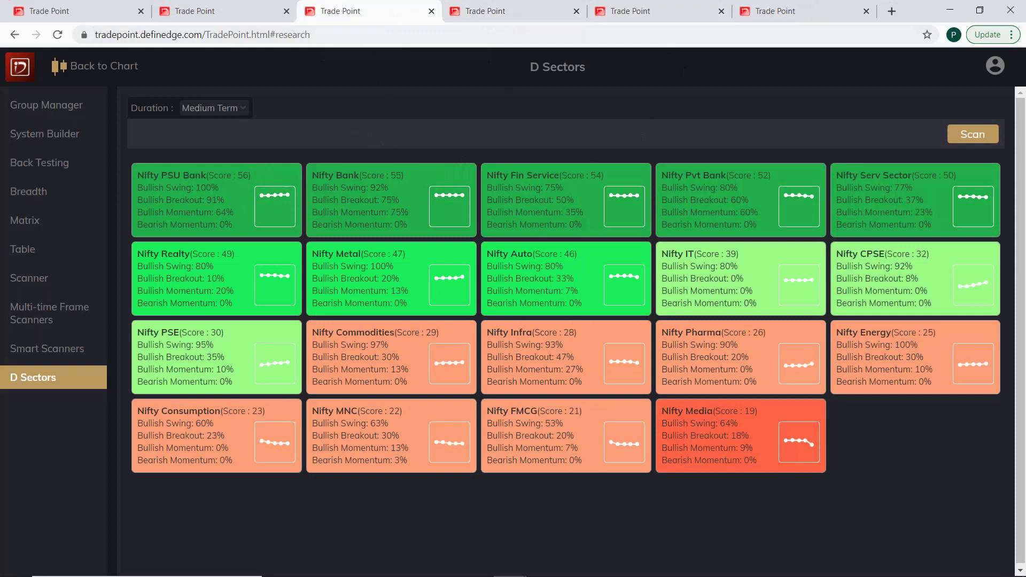
left_click(214, 11)
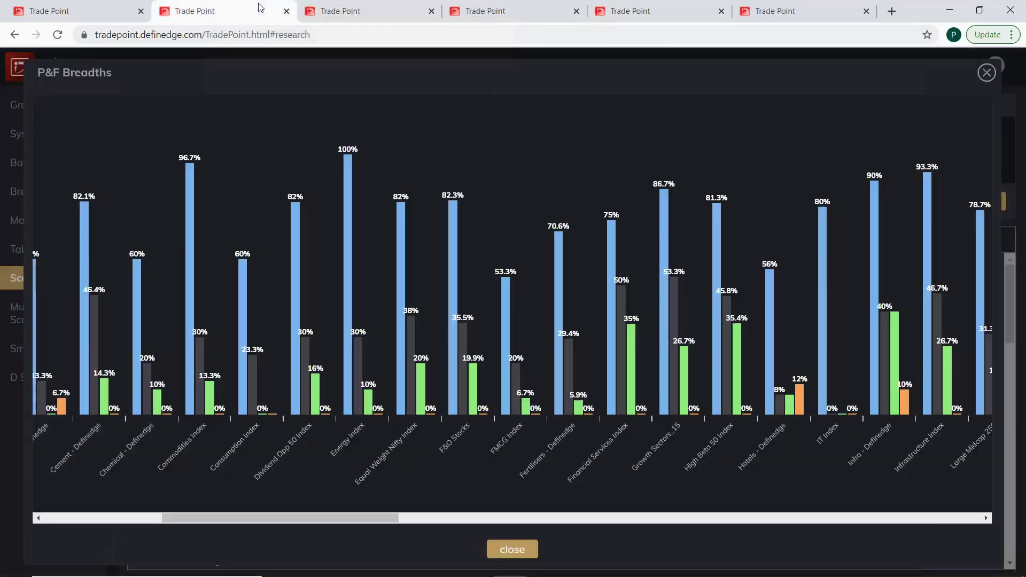
left_click(485, 11)
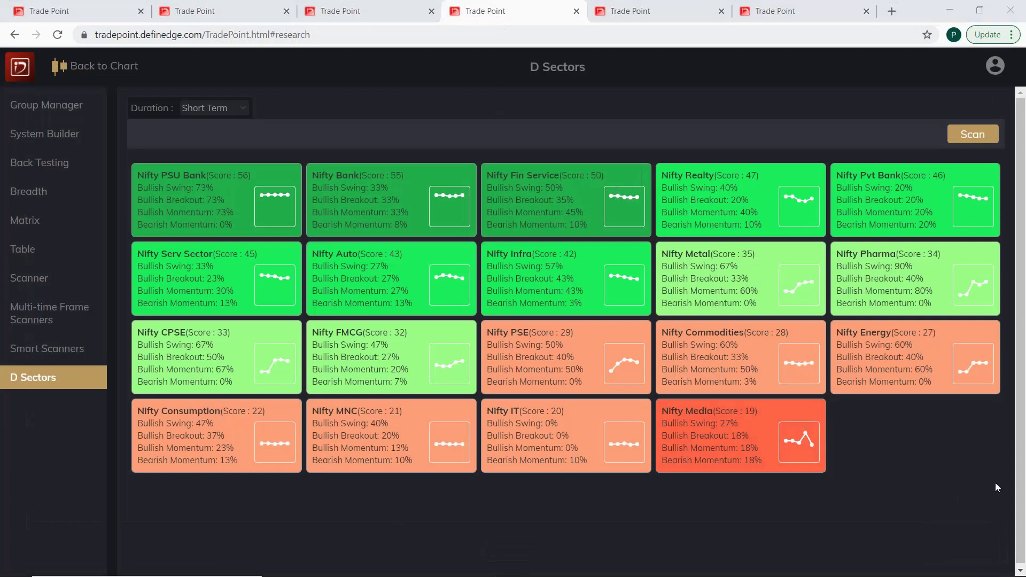
Switch to the TradePoint desktop program and draw a yellow loop with arrowheads, a circle around its crossing and an arrow pointing at that circle.
left_click(510, 564)
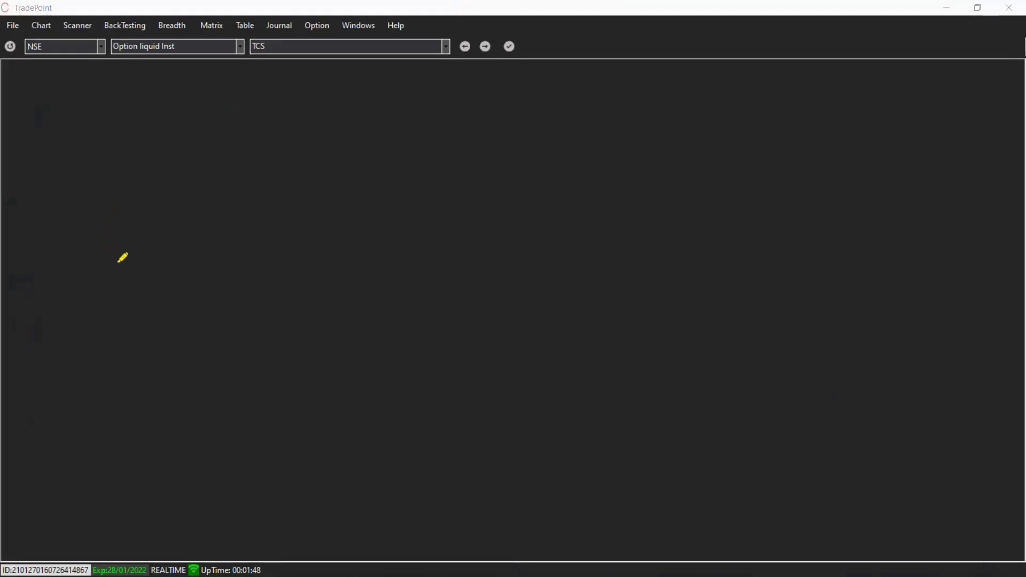
mouse_move(396, 457)
left_mouse_down()
mouse_move(307, 423)
mouse_move(290, 280)
mouse_move(476, 351)
mouse_move(449, 403)
mouse_move(328, 441)
left_mouse_up()
mouse_move(252, 406)
left_mouse_down()
mouse_move(276, 380)
mouse_move(281, 393)
left_mouse_up()
mouse_move(390, 266)
left_mouse_down()
mouse_move(401, 290)
mouse_move(393, 302)
left_mouse_up()
mouse_move(253, 407)
left_mouse_down()
mouse_move(227, 409)
mouse_move(235, 347)
mouse_move(250, 340)
mouse_move(295, 354)
mouse_move(310, 393)
mouse_move(290, 416)
mouse_move(227, 414)
left_mouse_up()
mouse_move(138, 363)
left_mouse_down()
mouse_move(185, 376)
mouse_move(187, 361)
mouse_move(183, 387)
mouse_move(163, 387)
left_mouse_up()
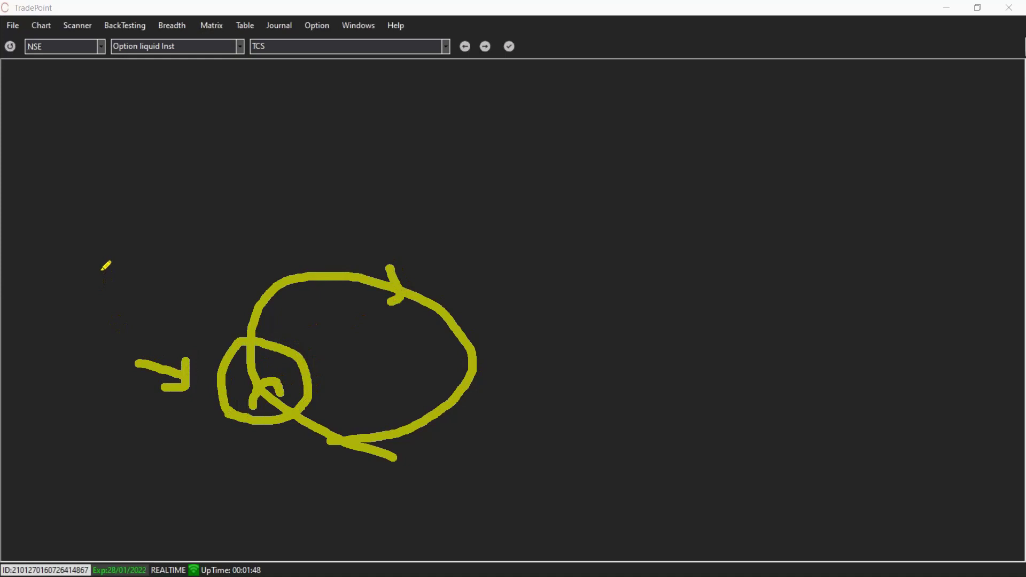
Draw an L-shaped line beside the loop plus upward, downward and sideways arrows, and circle the downward arrow.
mouse_move(101, 270)
left_mouse_down()
mouse_move(92, 316)
mouse_move(145, 331)
left_mouse_up()
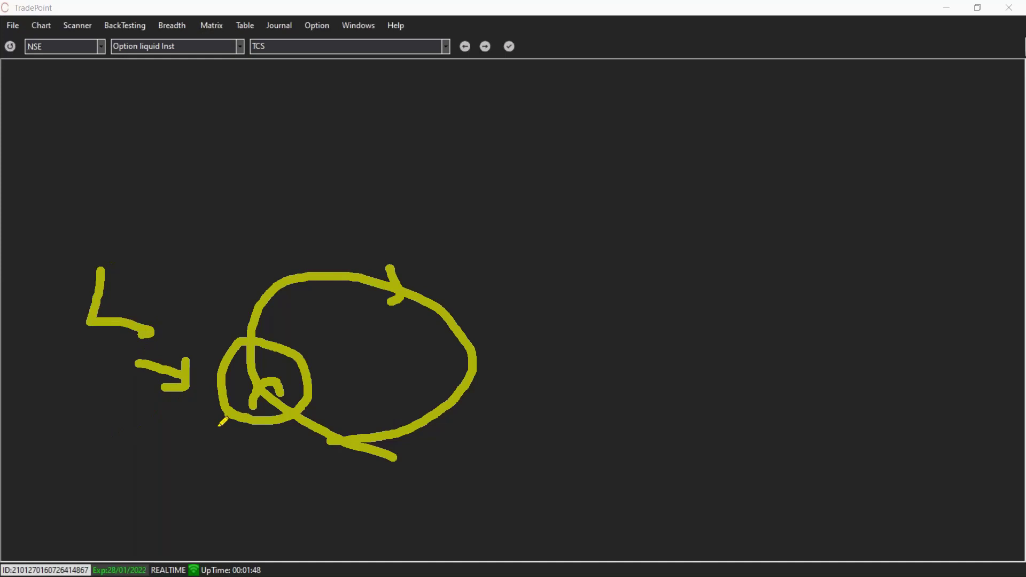
left_click(476, 274)
mouse_move(497, 249)
left_mouse_down()
mouse_move(556, 167)
mouse_move(557, 195)
mouse_move(524, 175)
left_mouse_up()
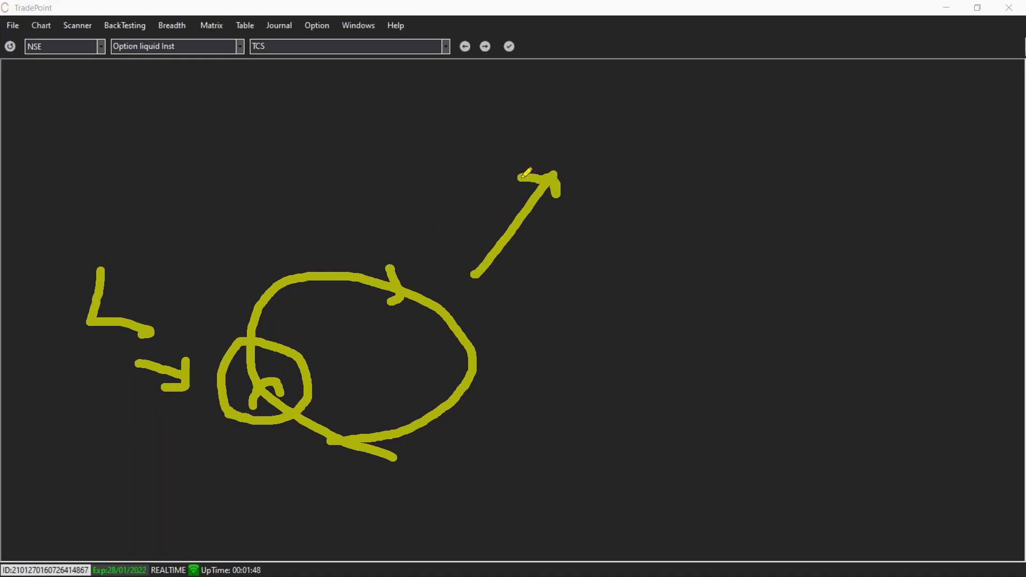
mouse_move(644, 192)
left_mouse_down()
mouse_move(662, 250)
mouse_move(657, 261)
mouse_move(631, 255)
mouse_move(670, 266)
mouse_move(711, 244)
left_mouse_up()
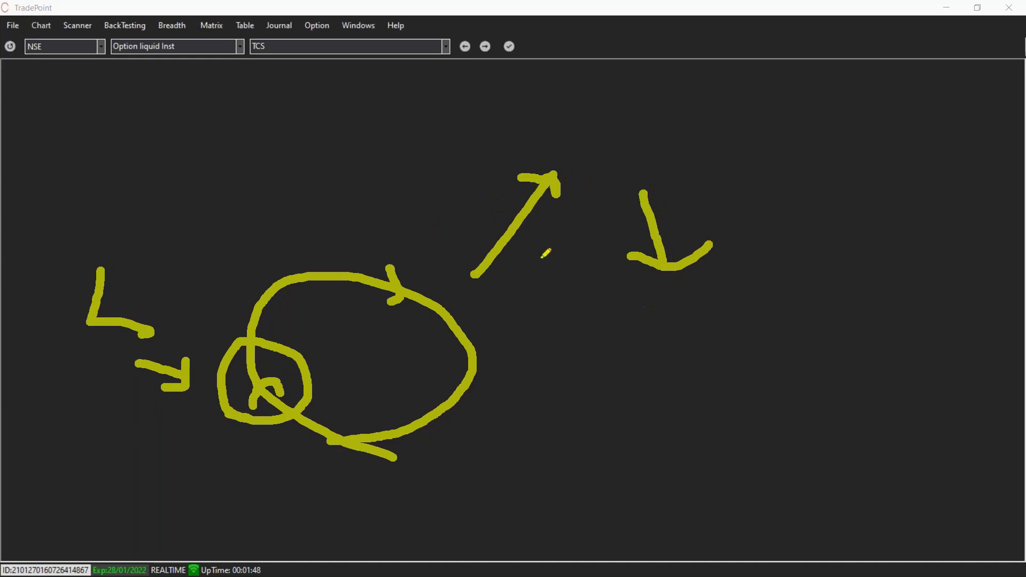
mouse_move(508, 462)
left_mouse_down()
mouse_move(623, 440)
mouse_move(619, 422)
mouse_move(637, 446)
left_mouse_up()
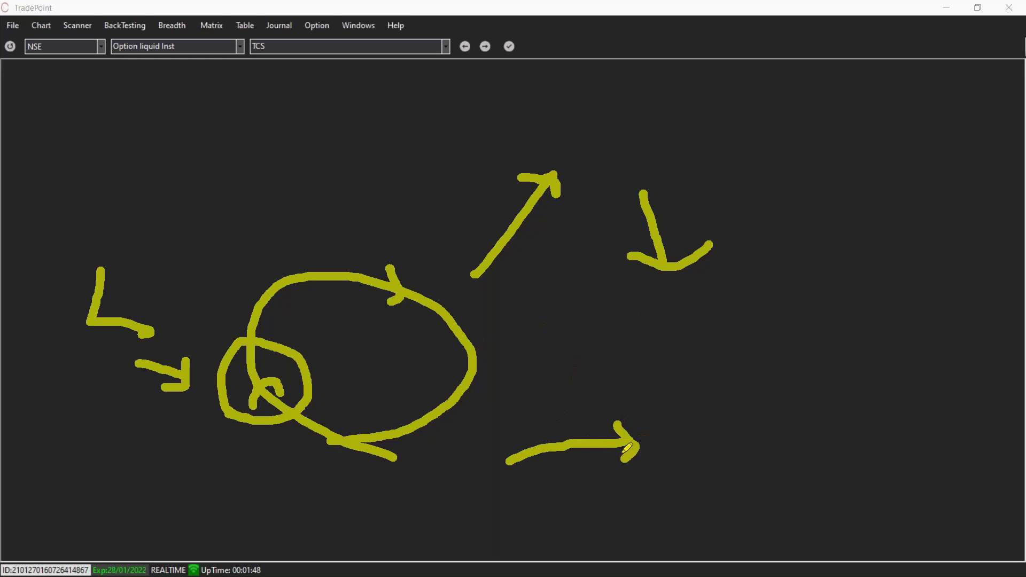
mouse_move(626, 211)
left_mouse_down()
mouse_move(635, 183)
mouse_move(653, 174)
mouse_move(695, 203)
mouse_move(691, 268)
mouse_move(614, 262)
mouse_move(620, 224)
left_mouse_up()
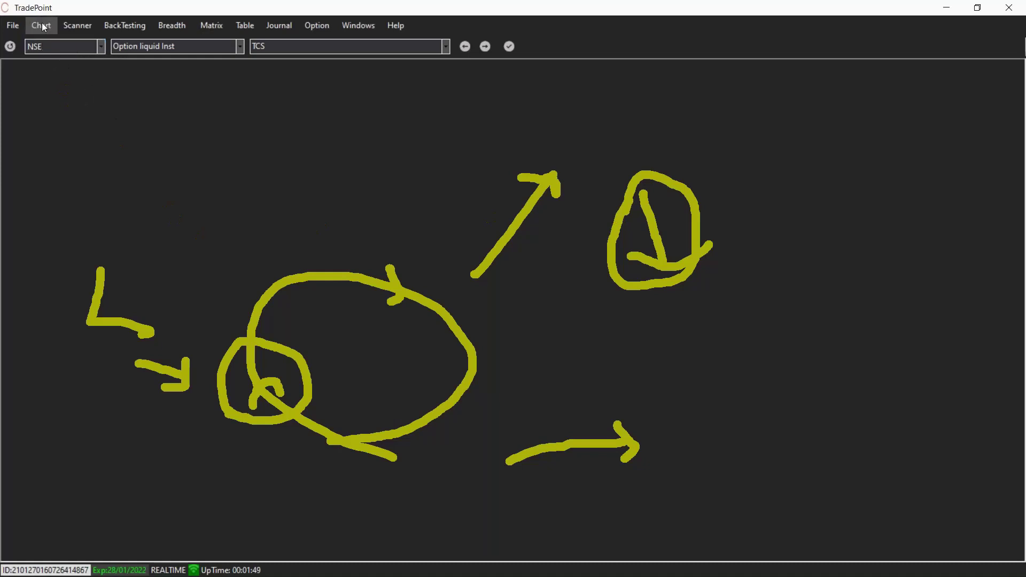
Clear the sketch, bring up the Nifty 50 Point & Figure chart and zoom in on its most recent columns.
left_click(12, 25)
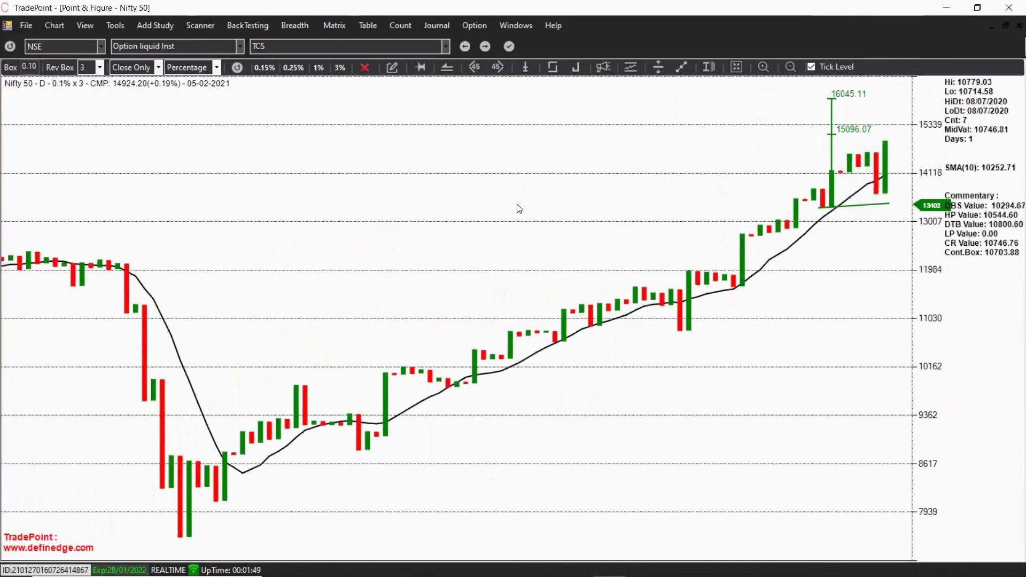
scroll(518, 207, "up", 2)
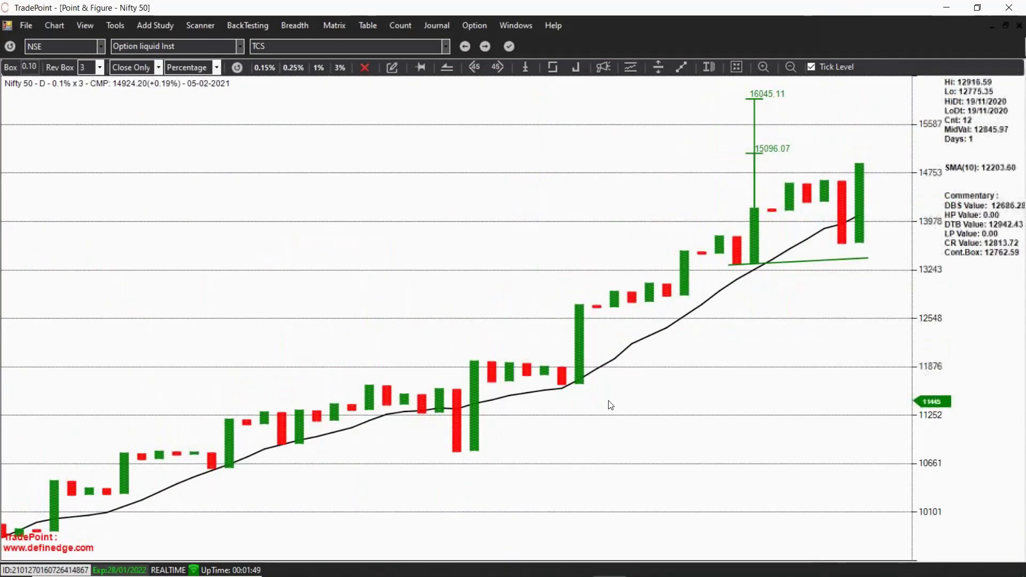
scroll(607, 408, "up", 1)
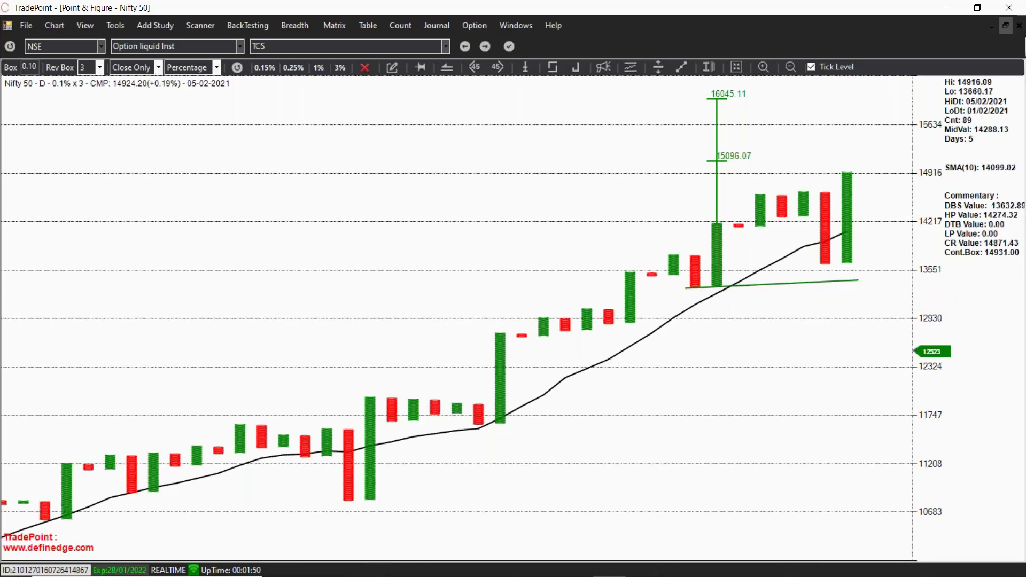
Restore the chart window down, move it lower, and sketch a rising zigzag with a breakout line, an arrow, a retraced pullback and a rising curve beneath.
left_click(1005, 25)
left_click_drag(554, 73, 647, 363)
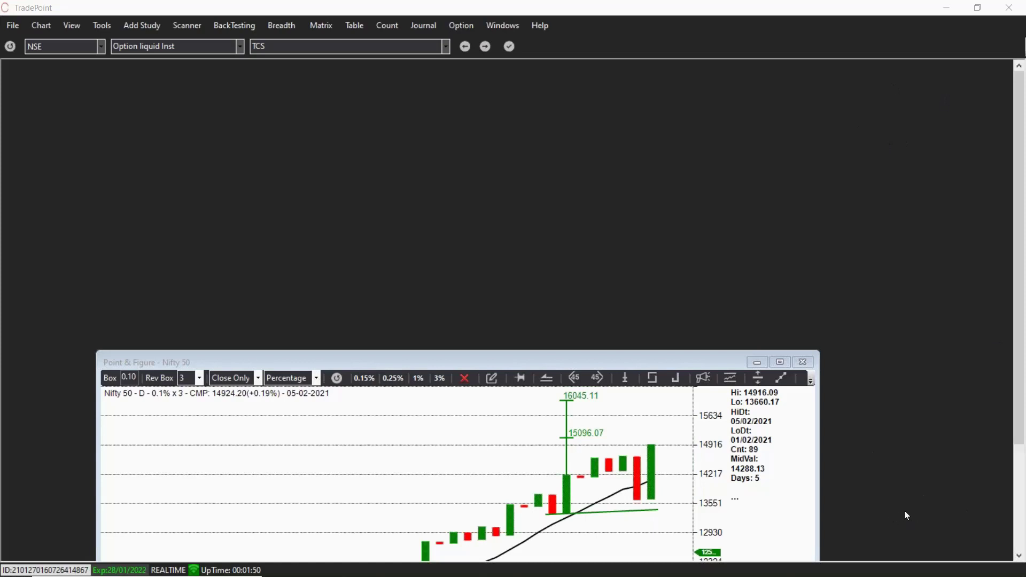
mouse_move(224, 273)
left_mouse_down()
mouse_move(277, 193)
mouse_move(286, 190)
mouse_move(322, 237)
mouse_move(406, 109)
mouse_move(451, 207)
left_mouse_up()
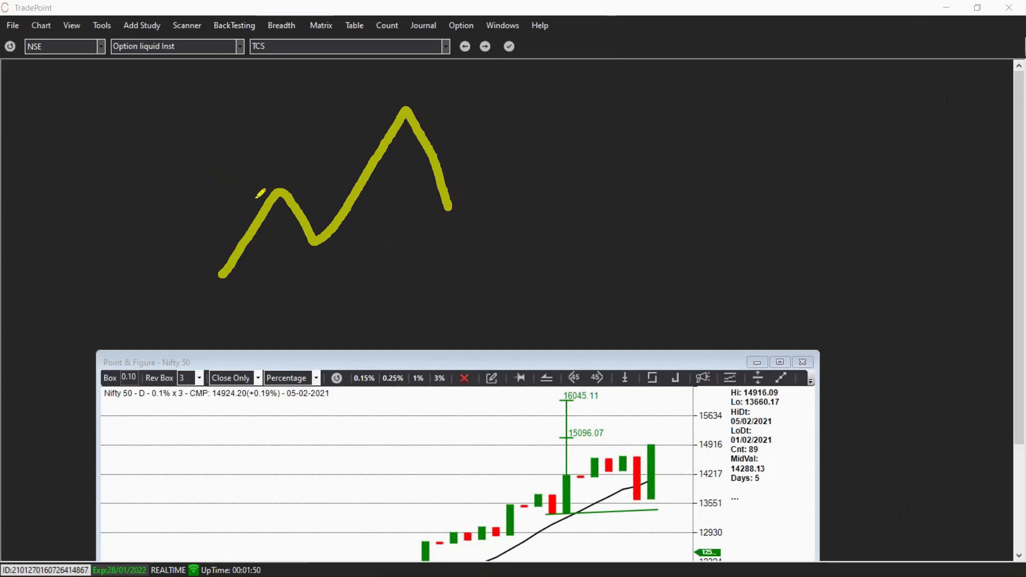
mouse_move(212, 188)
left_mouse_down()
mouse_move(277, 179)
mouse_move(412, 197)
left_mouse_up()
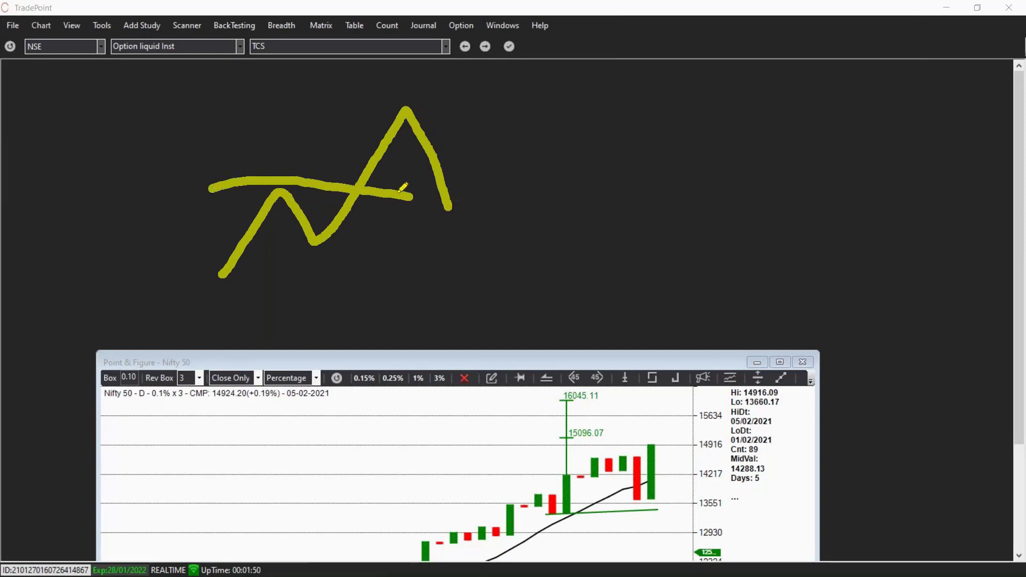
mouse_move(298, 117)
left_mouse_down()
mouse_move(331, 146)
mouse_move(319, 152)
mouse_move(334, 155)
mouse_move(351, 134)
left_mouse_up()
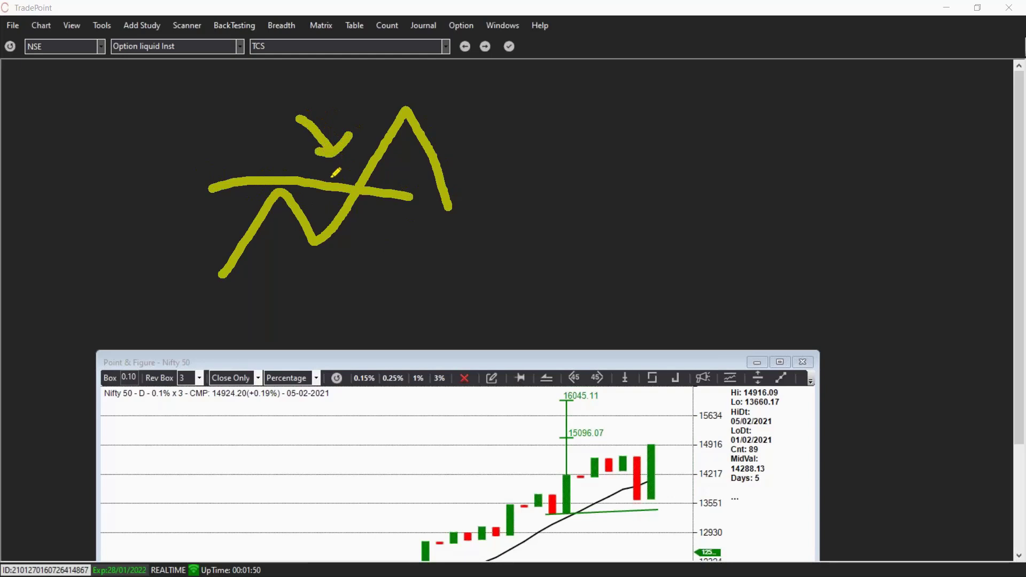
left_click_drag(411, 109, 454, 191)
mouse_move(266, 304)
left_mouse_down()
mouse_move(496, 223)
mouse_move(555, 174)
left_mouse_up()
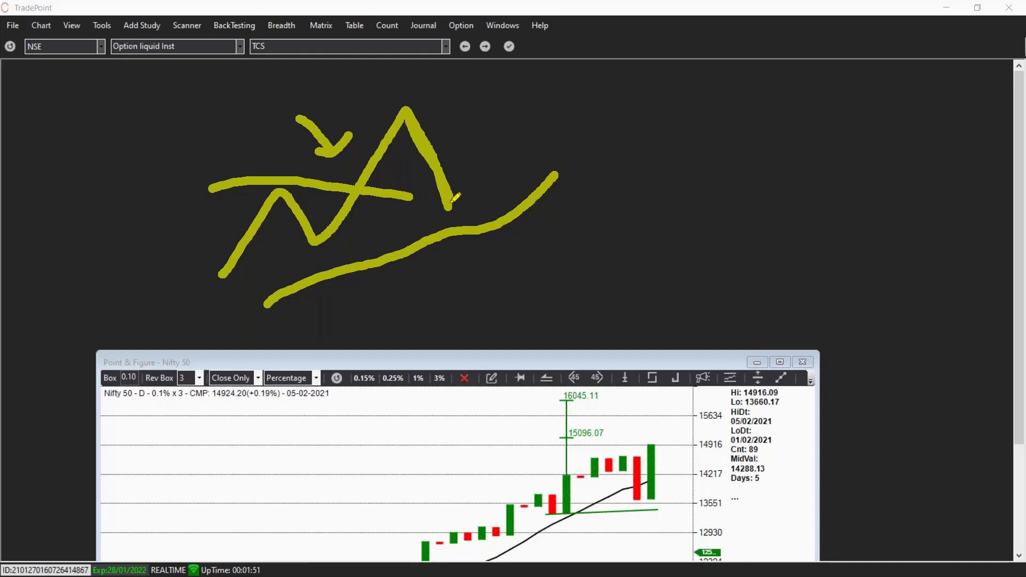
Add a short rising rebound stroke after the sketched pullback and circle the pullback's low point.
left_click_drag(459, 204, 493, 159)
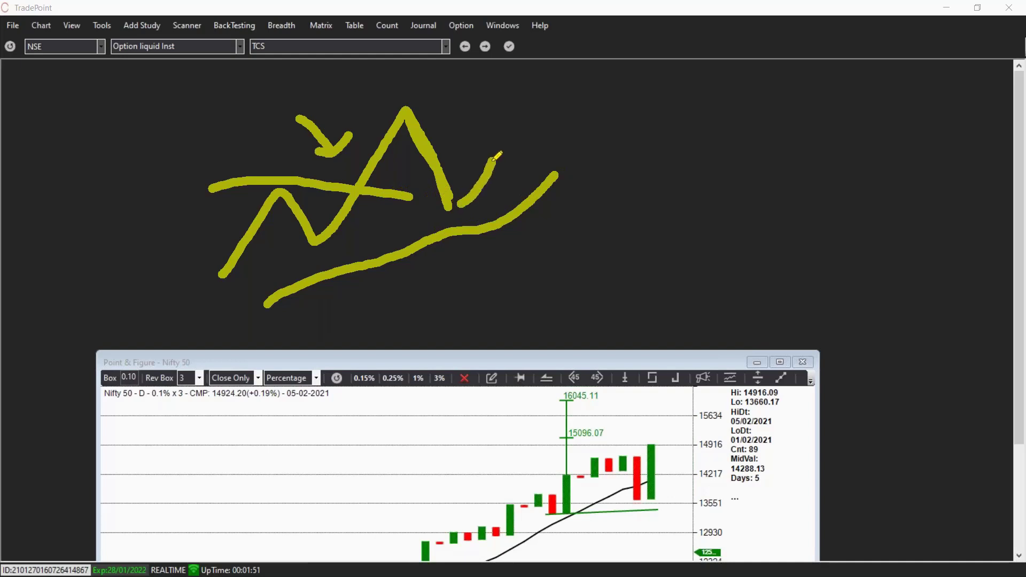
mouse_move(425, 203)
left_mouse_down()
mouse_move(447, 180)
mouse_move(476, 197)
mouse_move(472, 212)
mouse_move(445, 209)
mouse_move(442, 188)
left_mouse_up()
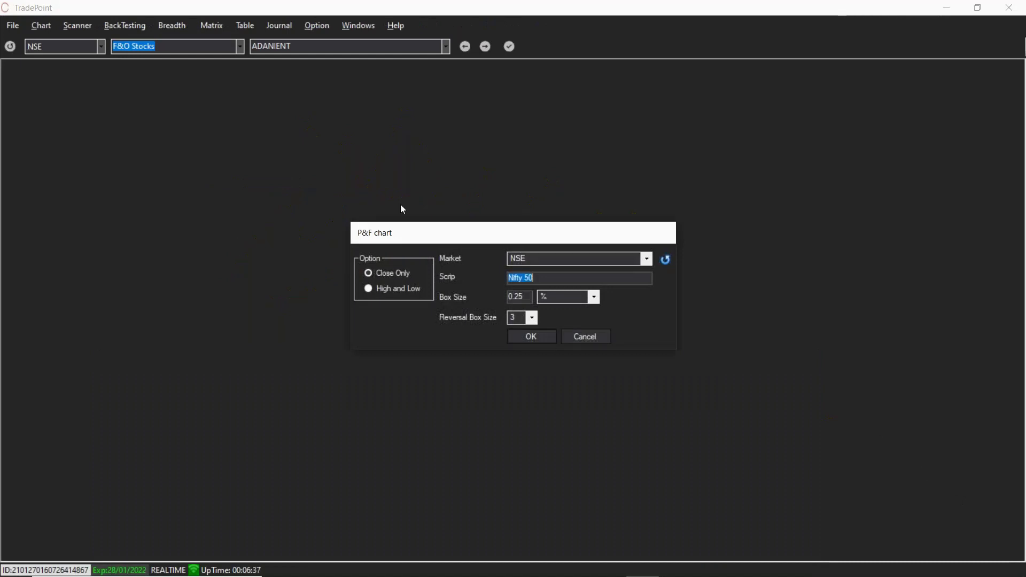
Open a close-only Point & Figure chart of ADANIENT with 0.25% box size and 3-box reversal, showing the latest columns.
type("ADANIEN")
key("Return")
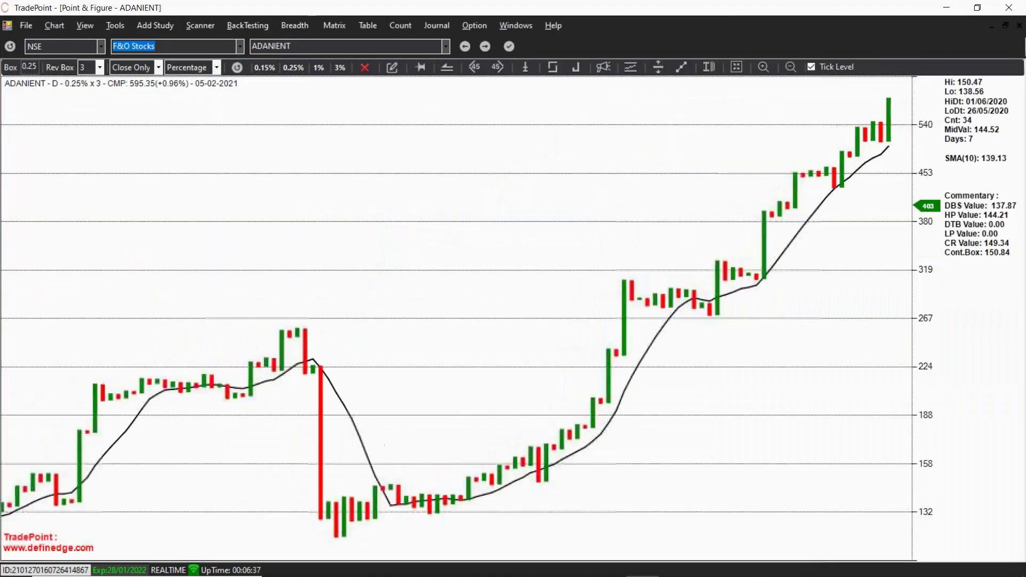
scroll(457, 315, "up", 3)
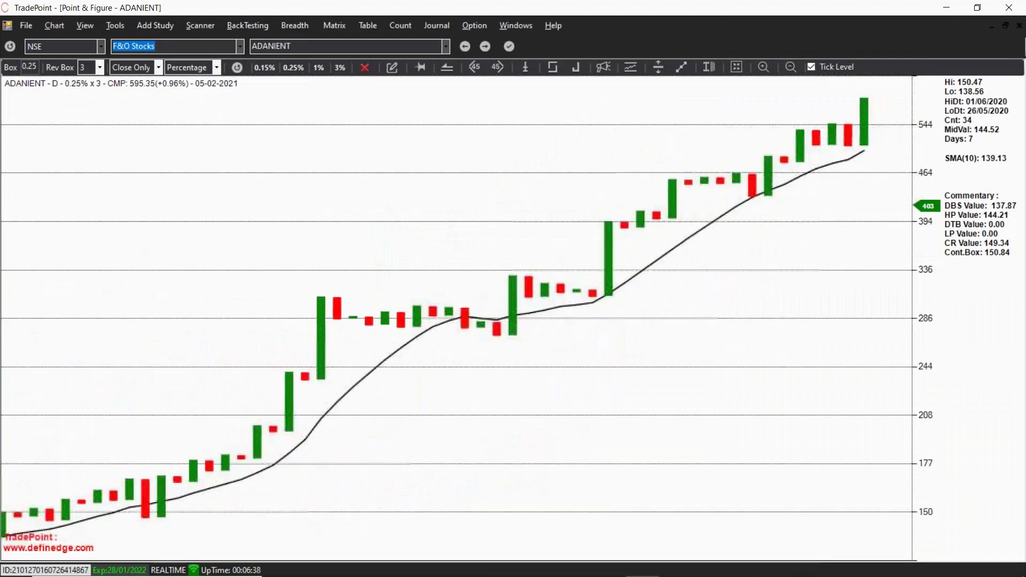
scroll(457, 316, "up", 2)
scroll(458, 315, "up", 1)
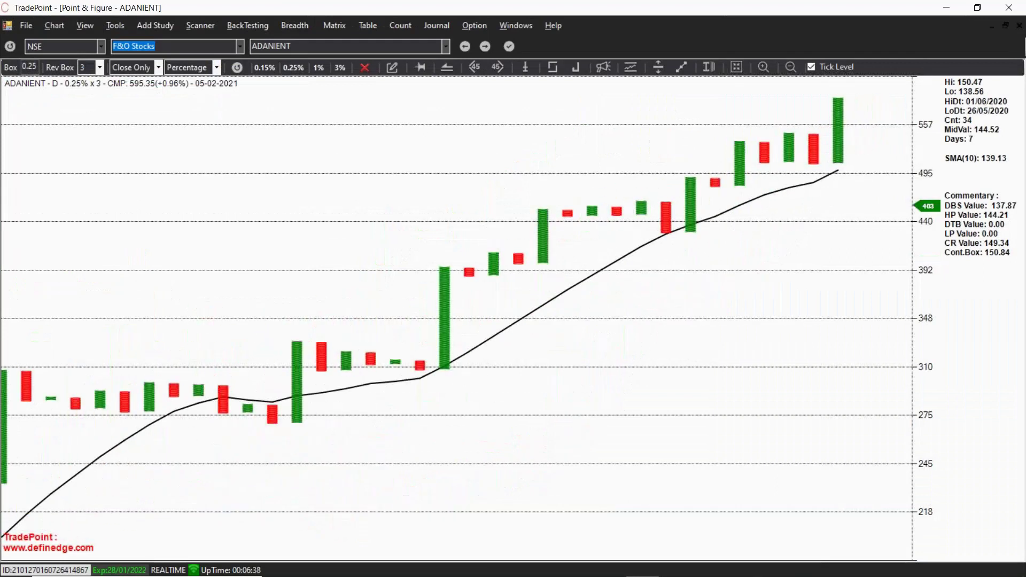
View the ADANIENT chart's recent columns with a 1% box size.
left_click(329, 75)
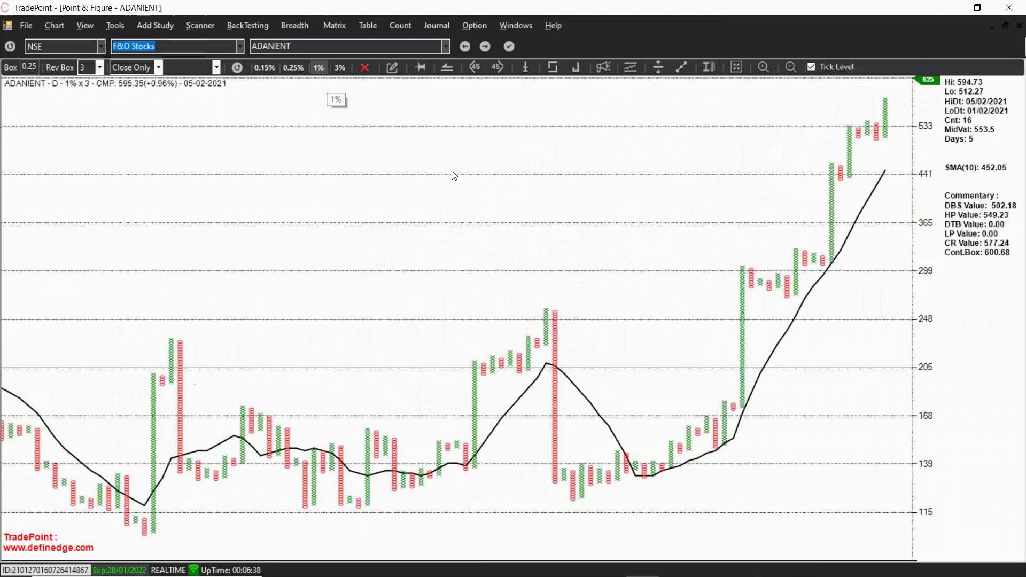
scroll(634, 321, "up", 2)
scroll(634, 345, "up", 2)
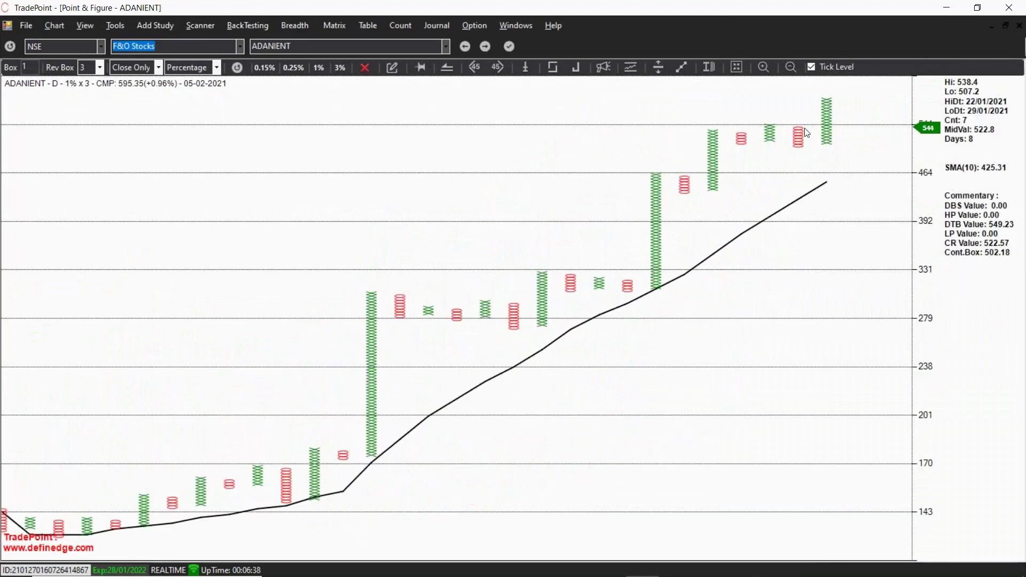
Set the ADANIENT chart's box size to 0.25% and examine the latest columns against the moving average.
left_click(295, 69)
scroll(637, 373, "up", 4)
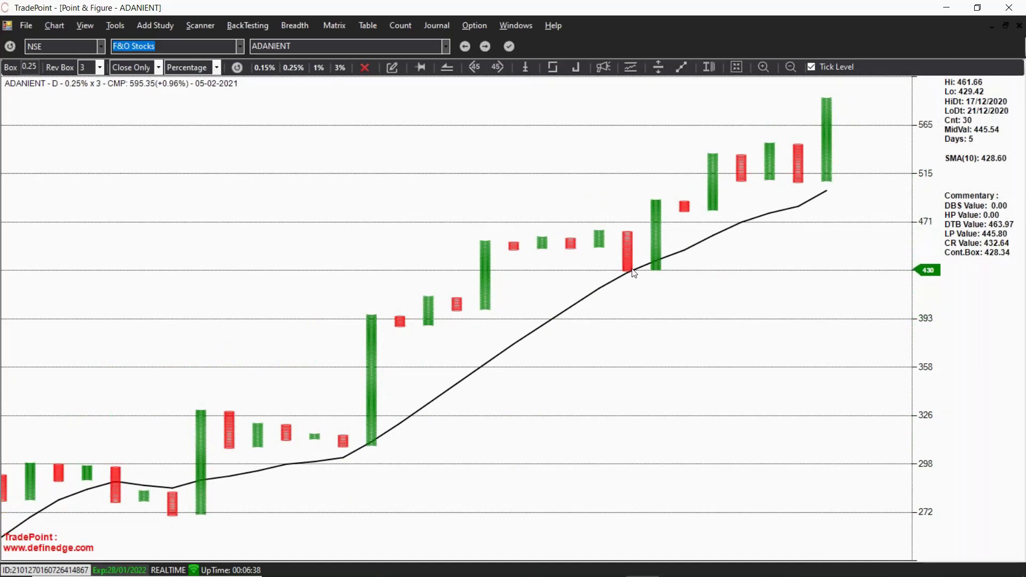
scroll(762, 250, "up", 1)
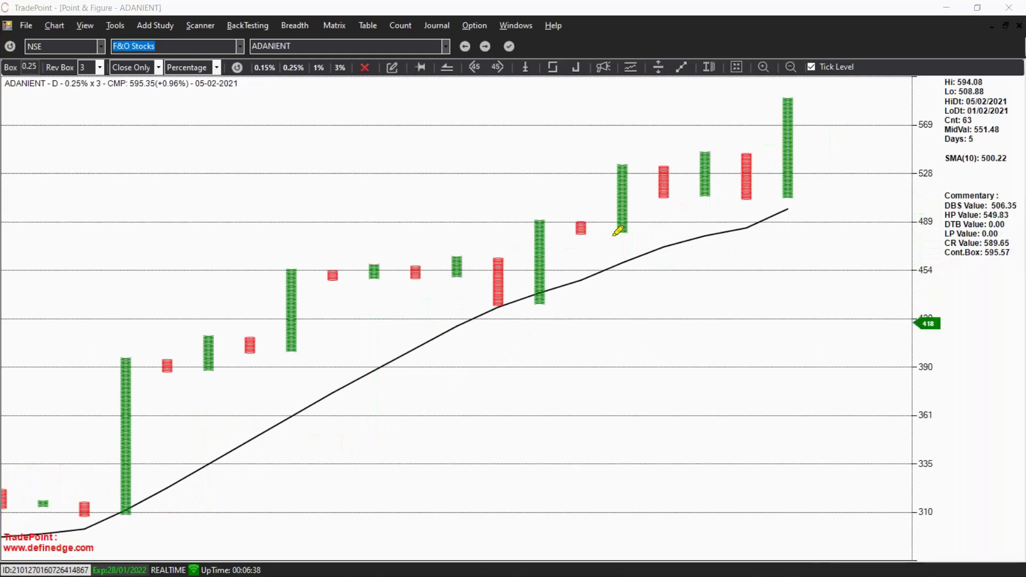
Mark up the ADANIENT breakout with a horizontal line, traced rallies and pullbacks, a circled column base and a stroke around the last red column.
mouse_move(538, 308)
left_mouse_down()
mouse_move(556, 220)
mouse_move(587, 241)
left_mouse_up()
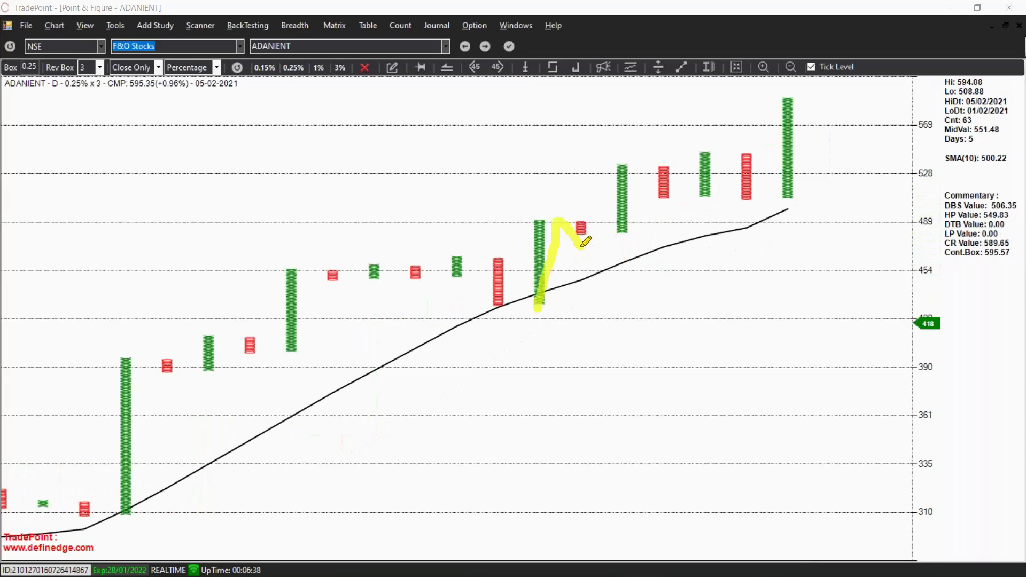
left_click_drag(448, 255, 551, 255)
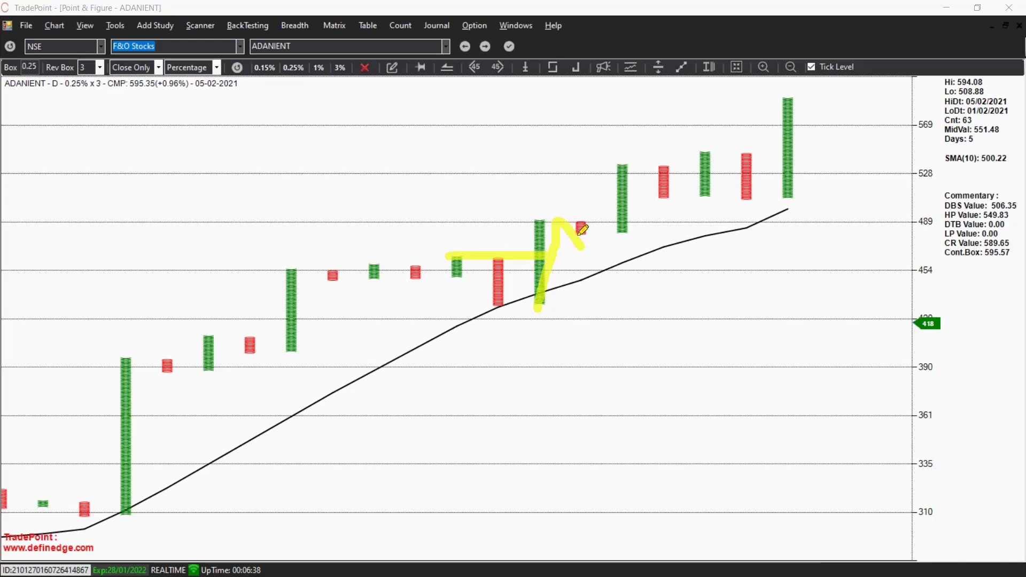
mouse_move(642, 220)
left_mouse_down()
mouse_move(608, 230)
mouse_move(638, 221)
left_mouse_up()
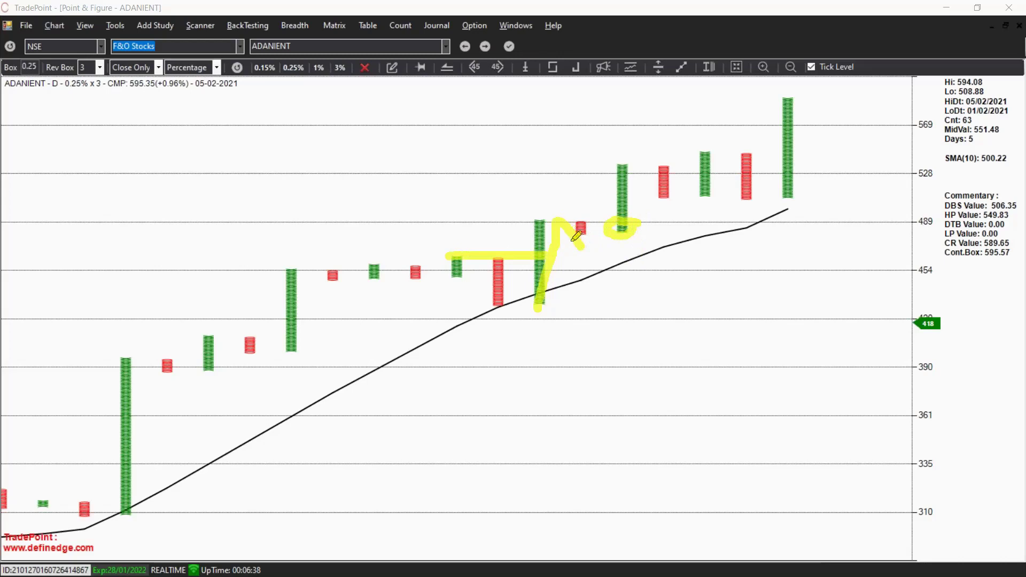
left_click_drag(579, 236, 608, 233)
mouse_move(623, 226)
left_mouse_down()
mouse_move(616, 170)
mouse_move(667, 198)
left_mouse_up()
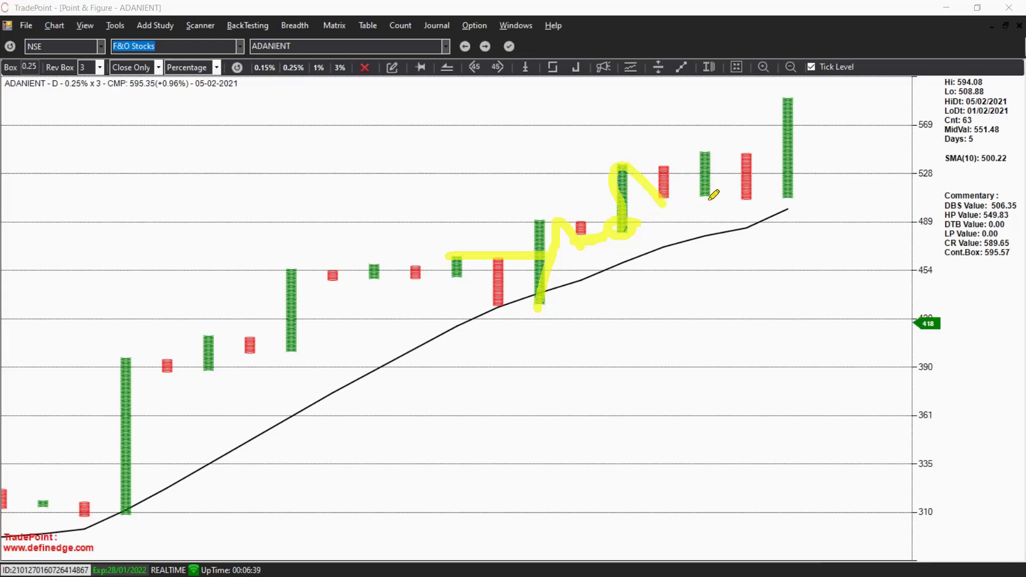
left_click_drag(732, 155, 776, 216)
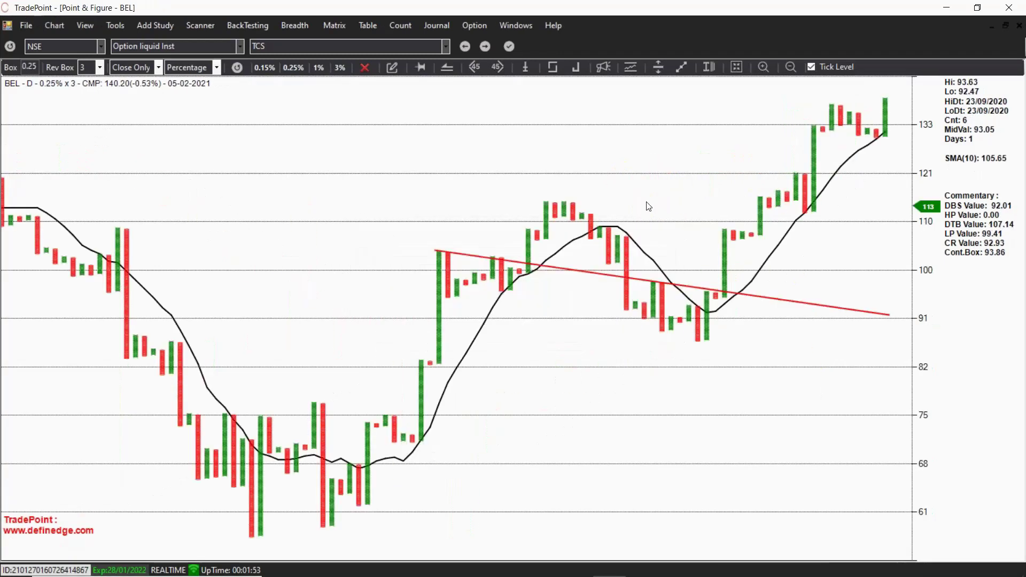
Examine the recent BEL columns against the moving average and set the chart's box size to 1%.
scroll(704, 189, "up", 3)
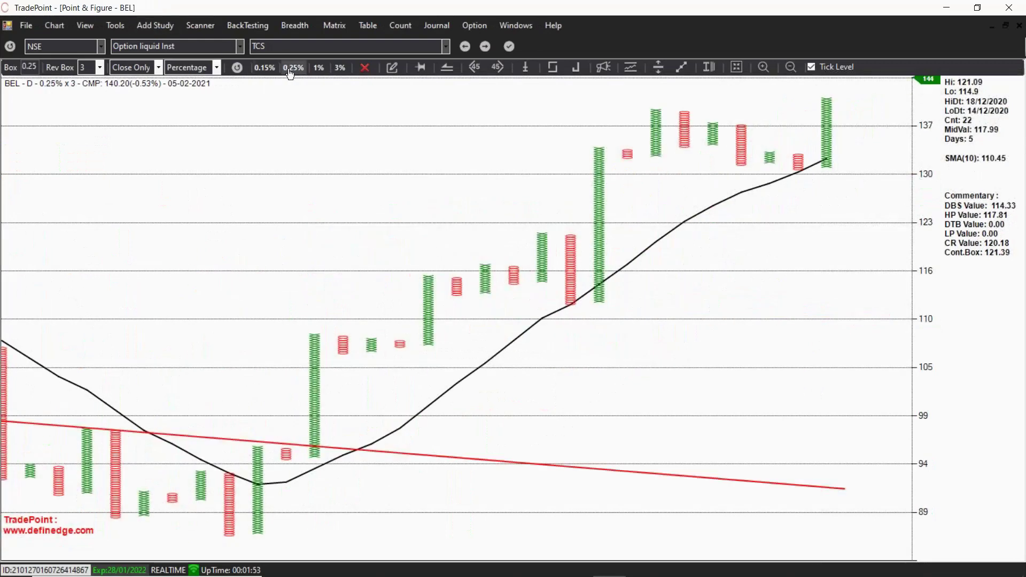
left_click(805, 172)
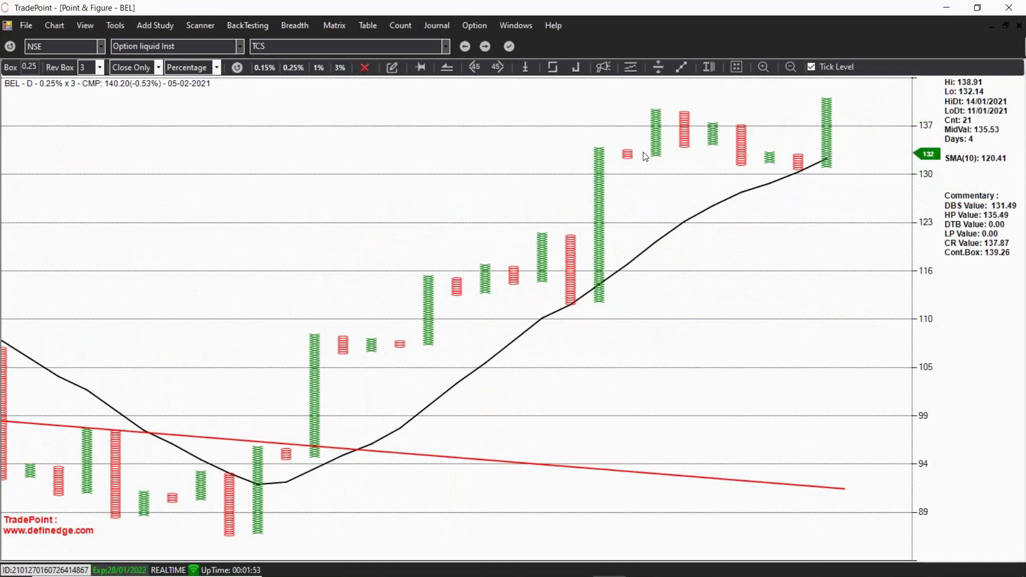
scroll(615, 171, "up", 2)
left_click(319, 67)
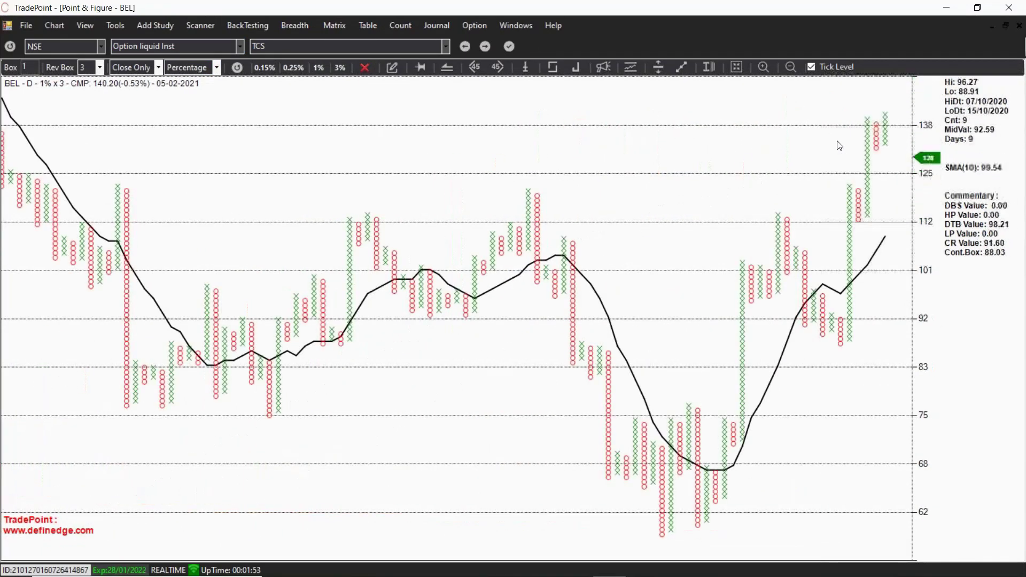
scroll(834, 235, "up", 3)
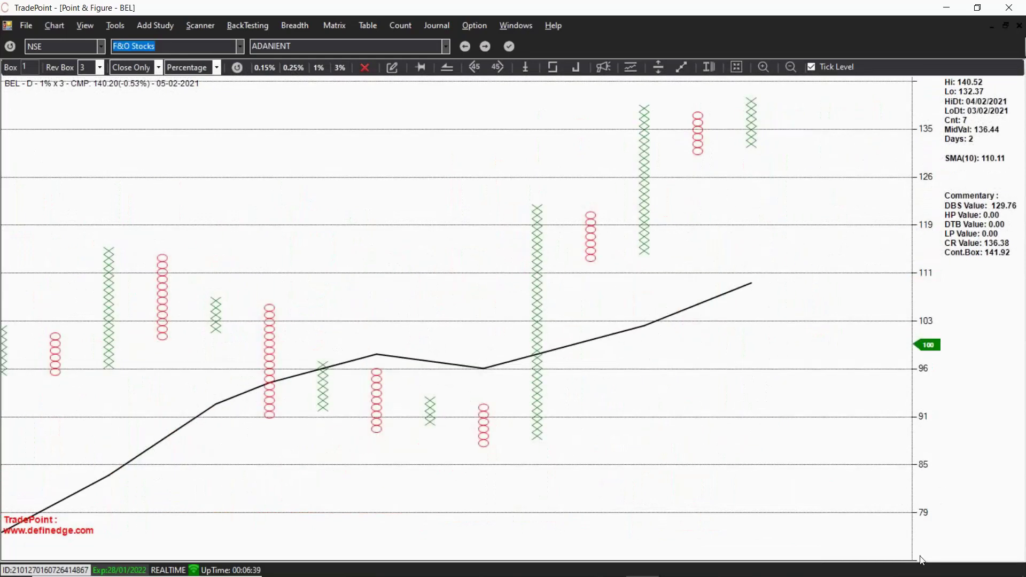
Trace the rising swings on the BEL chart, draw two horizontal breakout lines, and mark the final pullback with a loop and a stroke below.
mouse_move(527, 414)
left_mouse_down()
mouse_move(540, 384)
mouse_move(551, 208)
mouse_move(600, 257)
mouse_move(626, 216)
mouse_move(648, 100)
left_mouse_up()
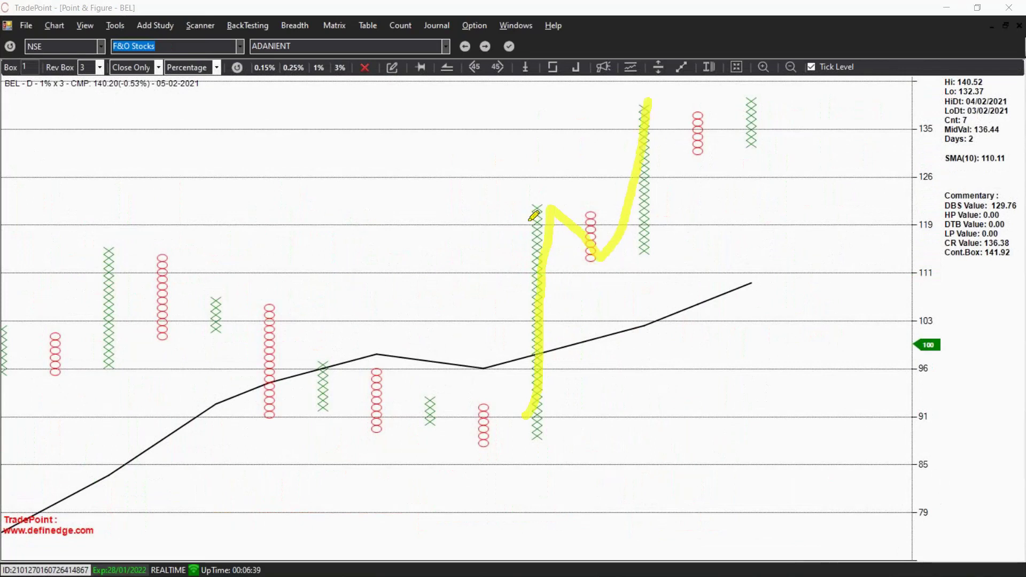
left_click_drag(521, 207, 658, 200)
left_click_drag(426, 397, 583, 386)
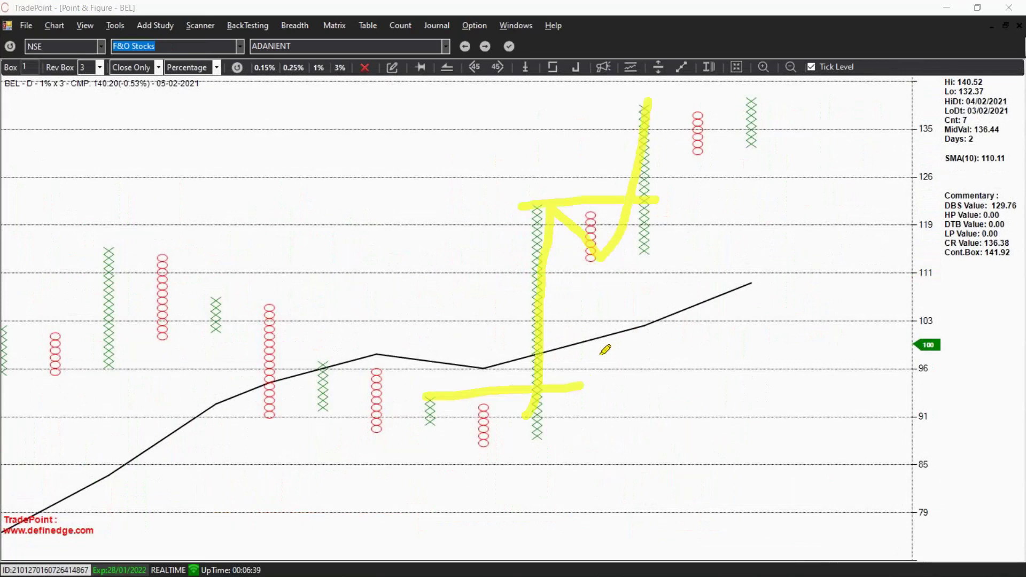
left_click_drag(649, 107, 694, 156)
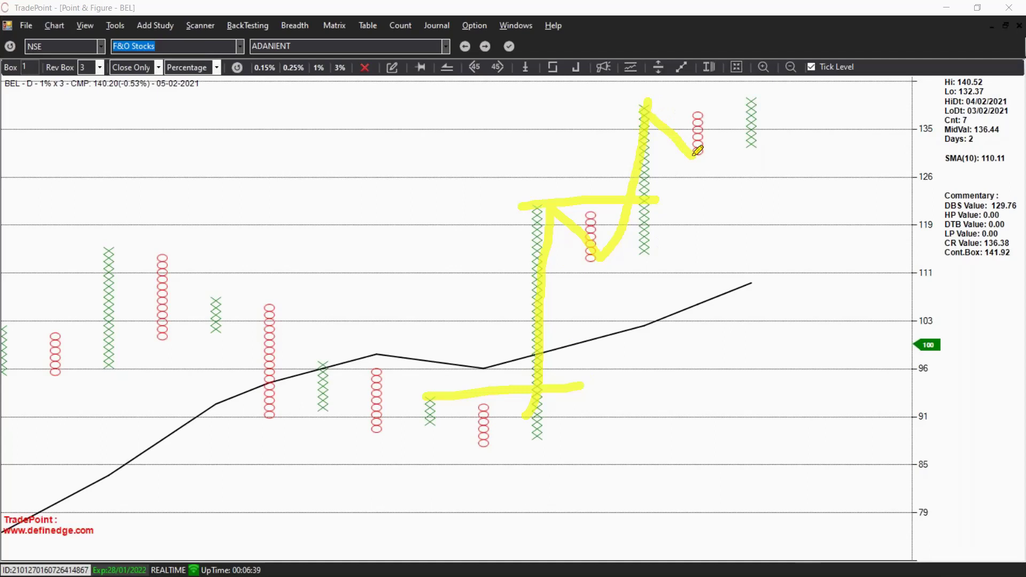
mouse_move(769, 128)
left_mouse_down()
mouse_move(723, 142)
mouse_move(753, 140)
left_mouse_up()
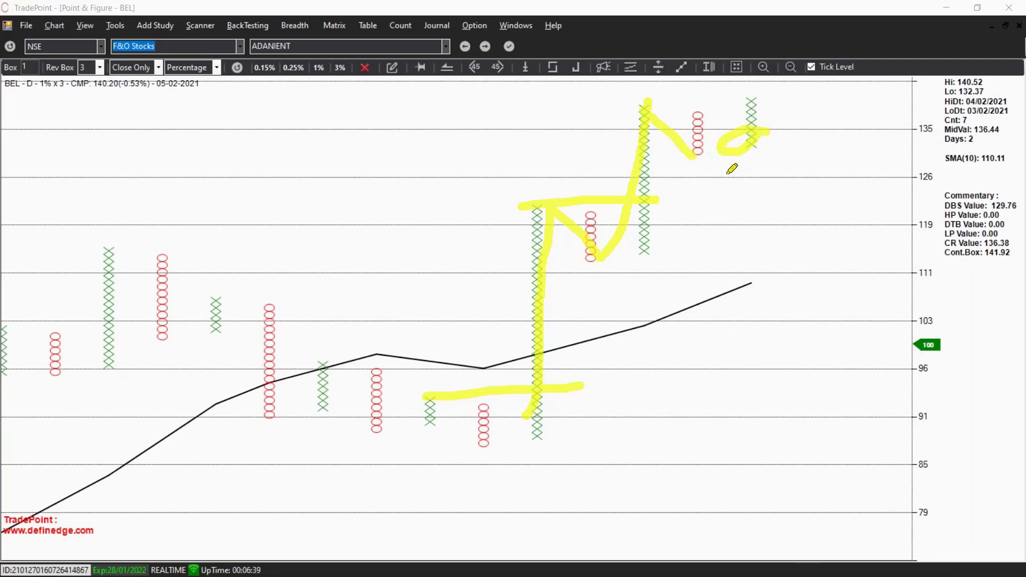
left_click_drag(687, 163, 728, 163)
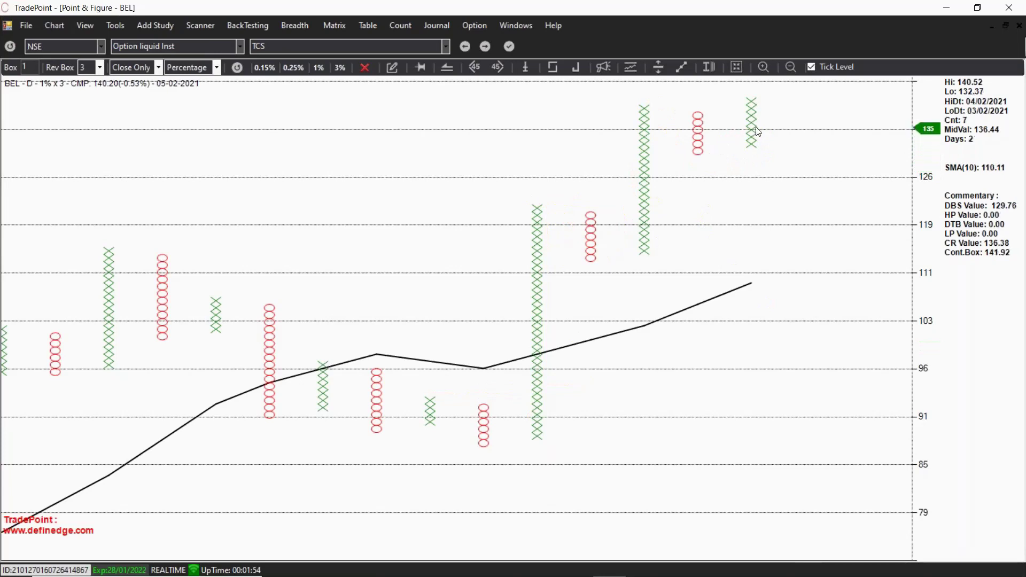
Set the BEL chart's box size to 0.25% and examine the latest pullback against the moving average.
left_click(295, 69)
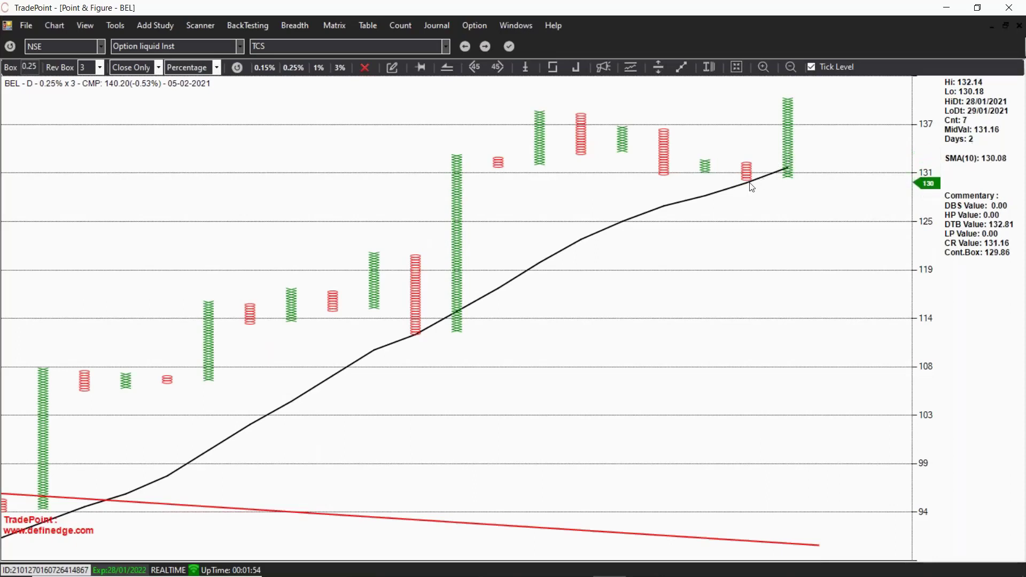
scroll(661, 280, "down", 2)
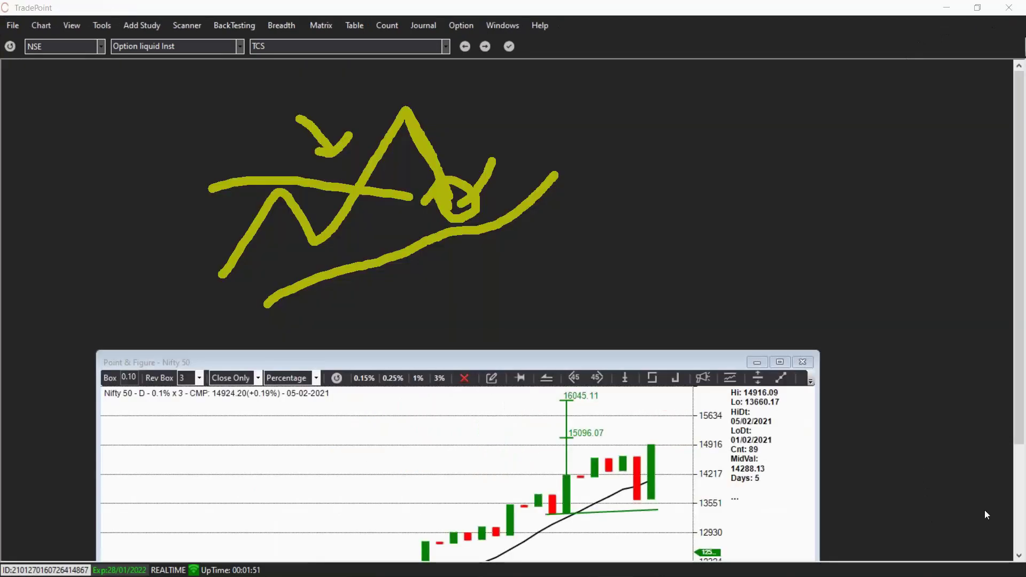
Clear the sketch above the Nifty 50 chart and draw a letter P, a rising curve, a double-headed arrow between them and a letter D.
key("e")
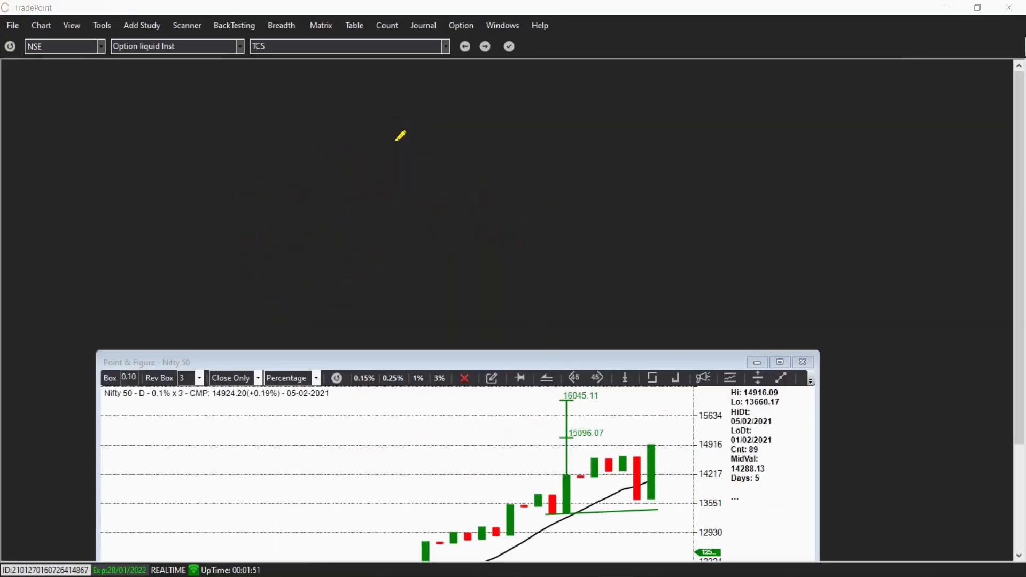
mouse_move(427, 127)
left_mouse_down()
mouse_move(426, 162)
mouse_move(448, 115)
mouse_move(429, 113)
mouse_move(423, 130)
mouse_move(443, 130)
left_mouse_up()
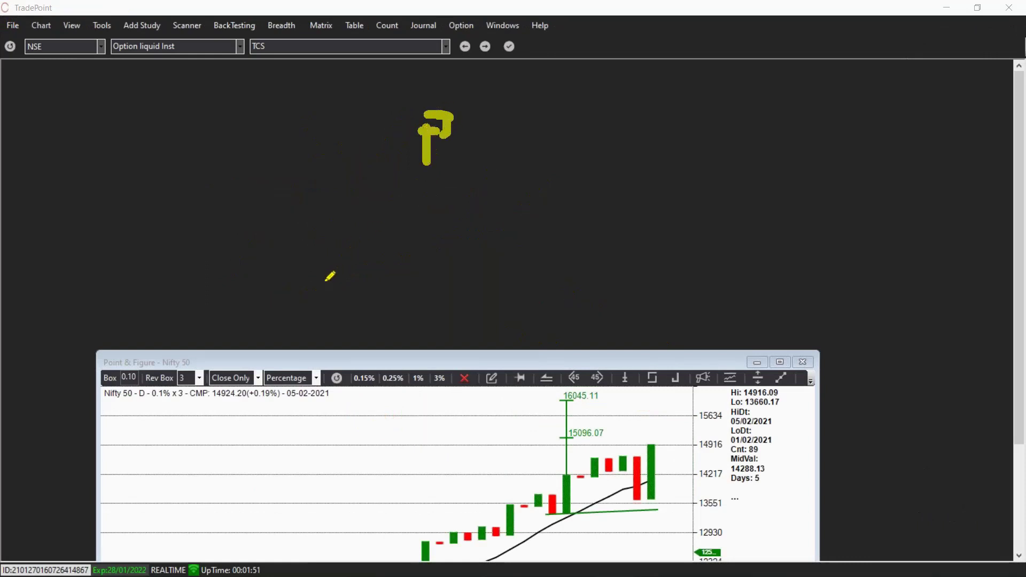
mouse_move(311, 305)
left_mouse_down()
mouse_move(500, 272)
mouse_move(608, 165)
left_mouse_up()
mouse_move(425, 187)
left_mouse_down()
mouse_move(444, 170)
mouse_move(455, 185)
mouse_move(444, 176)
mouse_move(421, 275)
left_mouse_up()
mouse_move(397, 260)
left_mouse_down()
mouse_move(415, 286)
mouse_move(479, 268)
left_mouse_up()
mouse_move(627, 238)
left_mouse_down()
mouse_move(627, 286)
mouse_move(627, 237)
mouse_move(671, 274)
mouse_move(632, 288)
left_mouse_up()
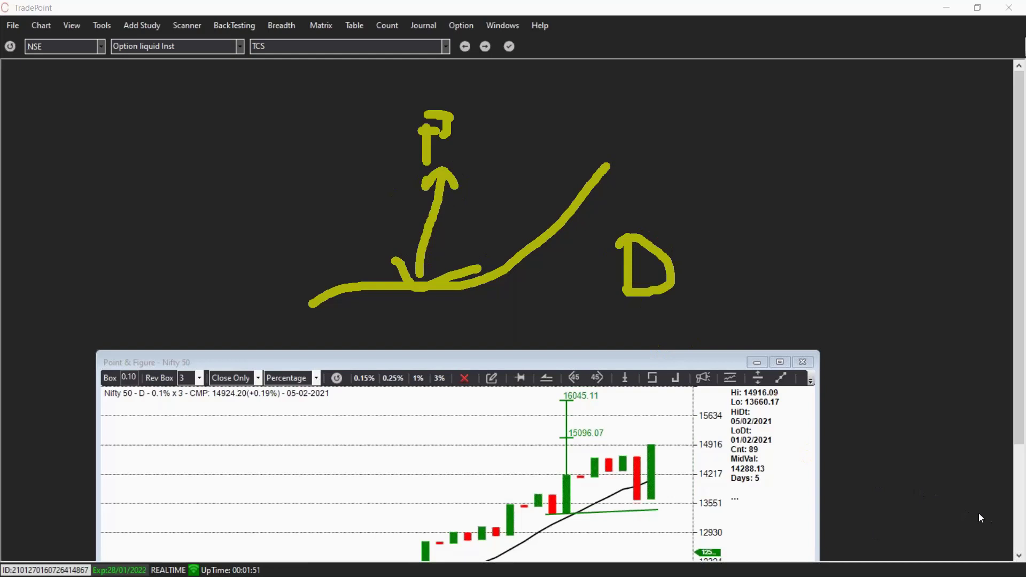
Clear the sketch, maximize the Nifty 50 chart window and select the support line under the recent lows.
key("Escape")
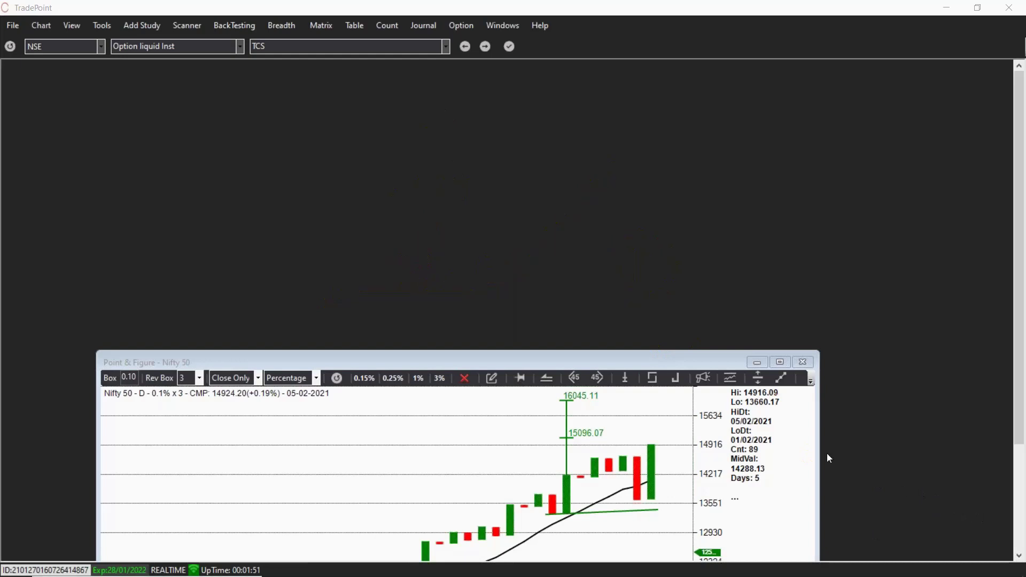
left_click(780, 361)
left_click(749, 285)
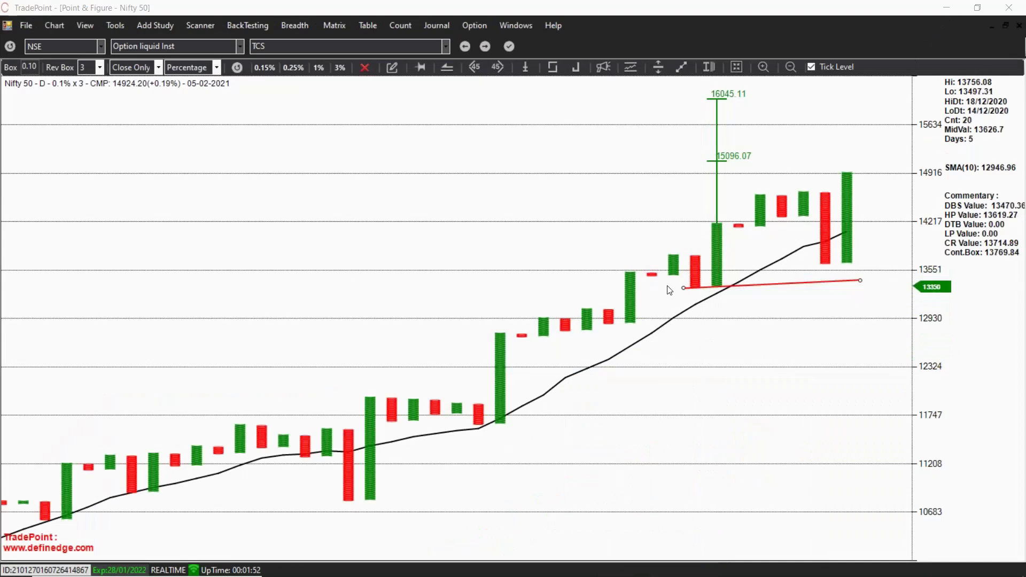
Add the Disparity Index indicator to the Nifty 50 chart with its default settings.
left_click(158, 33)
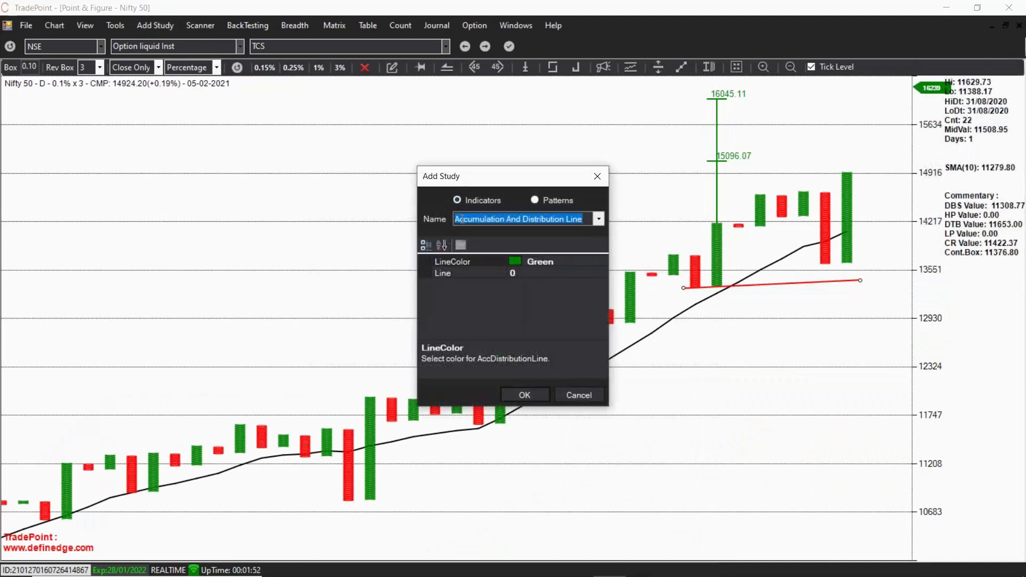
type("dis")
key("Down")
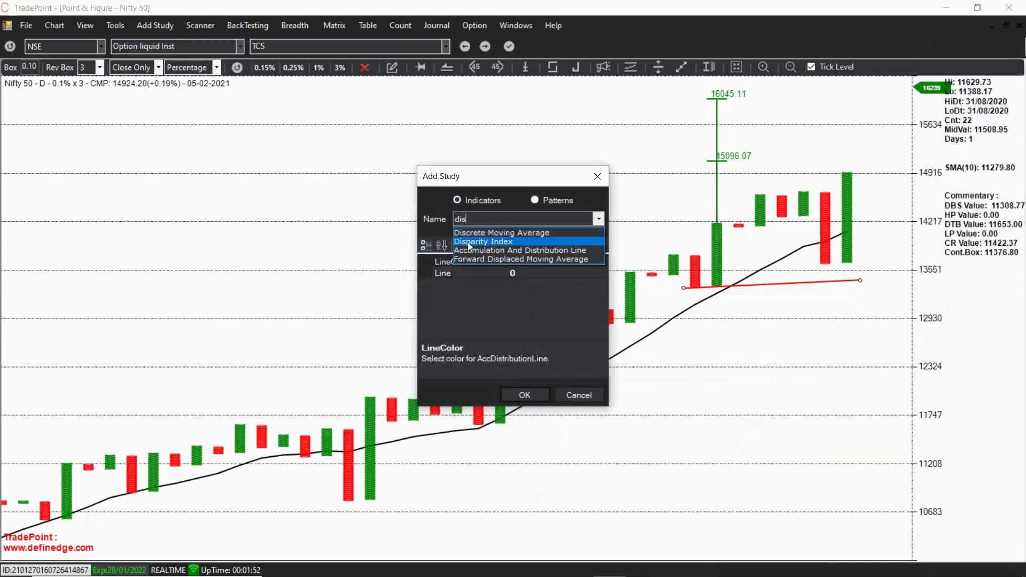
key("Return")
left_click(524, 390)
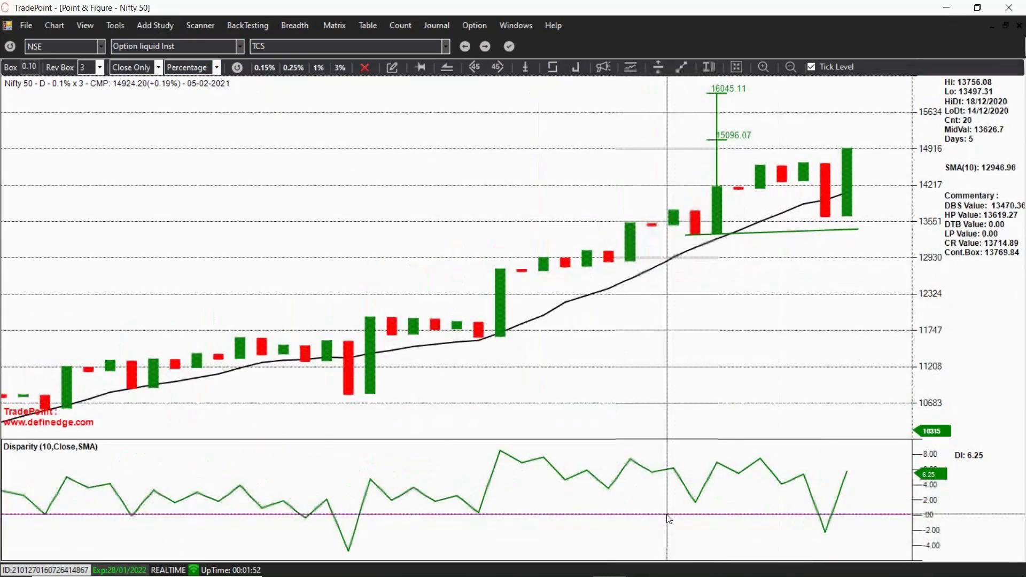
Compare the October 2020 red column touching the moving average with the Disparity line at its zero level.
left_click(480, 340)
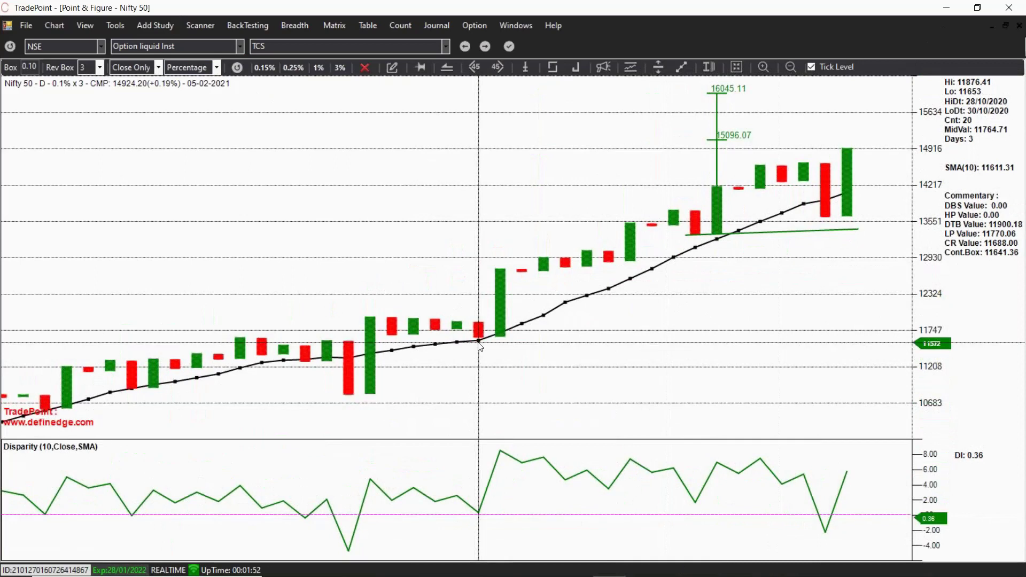
left_click(479, 514)
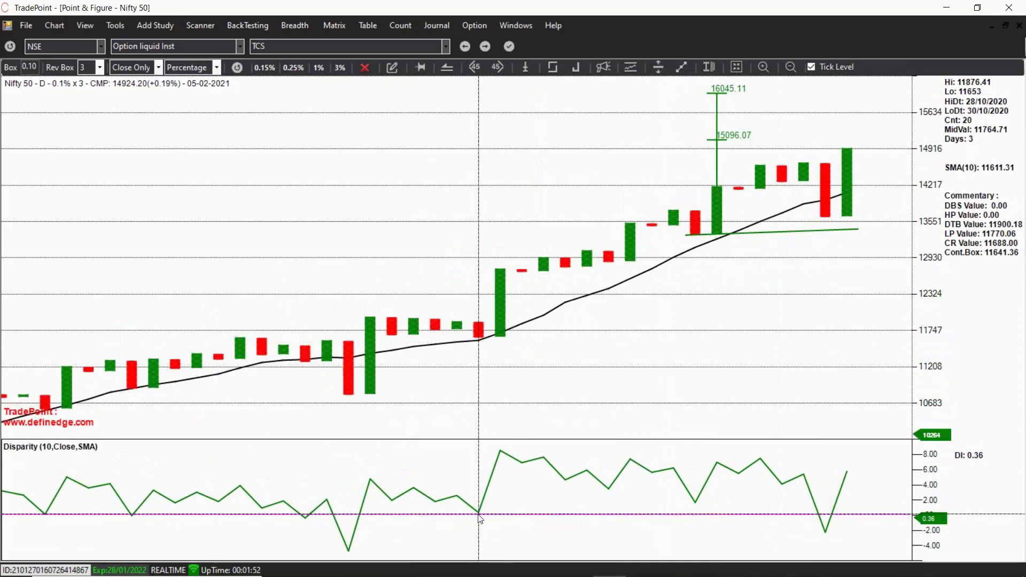
Close the Nifty 50 chart and open a maximized close-only P&F chart of BHARTIARTL with box size 0.25% and reversal 3.
left_click(823, 524)
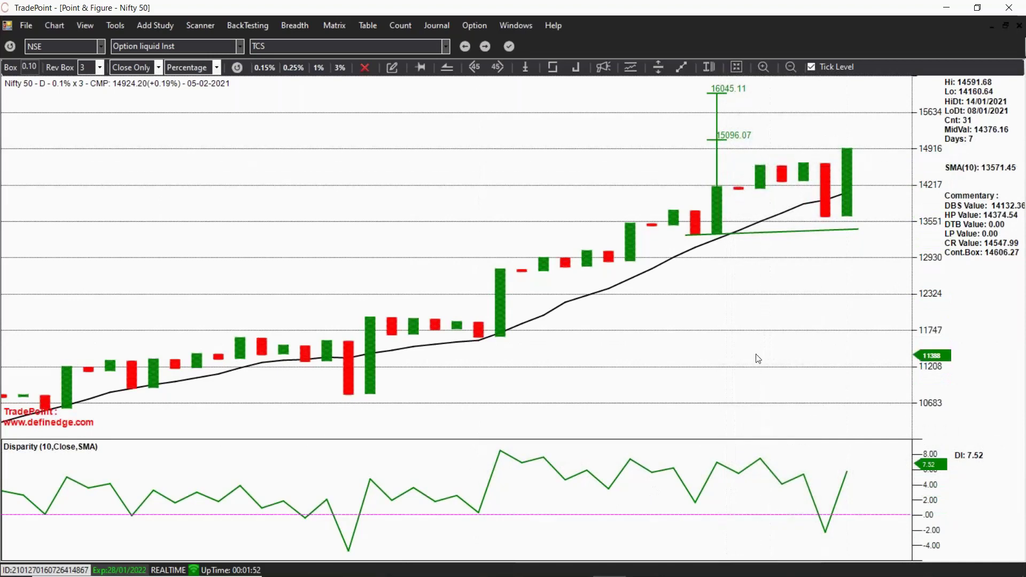
left_click(1021, 27)
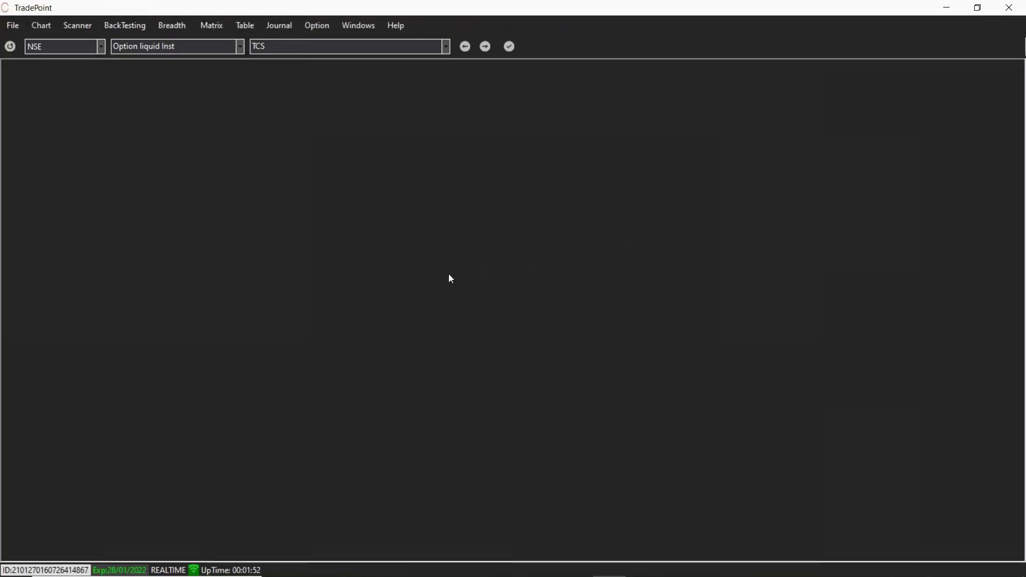
type("bharet")
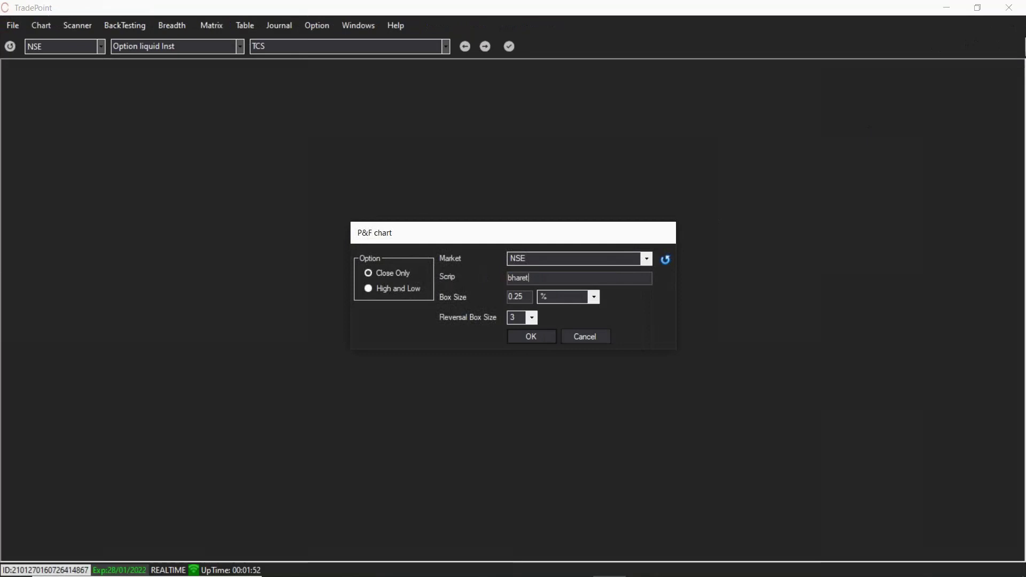
key("BackSpace")
key("BackSpace")
key("Down")
key("Down")
key("Down")
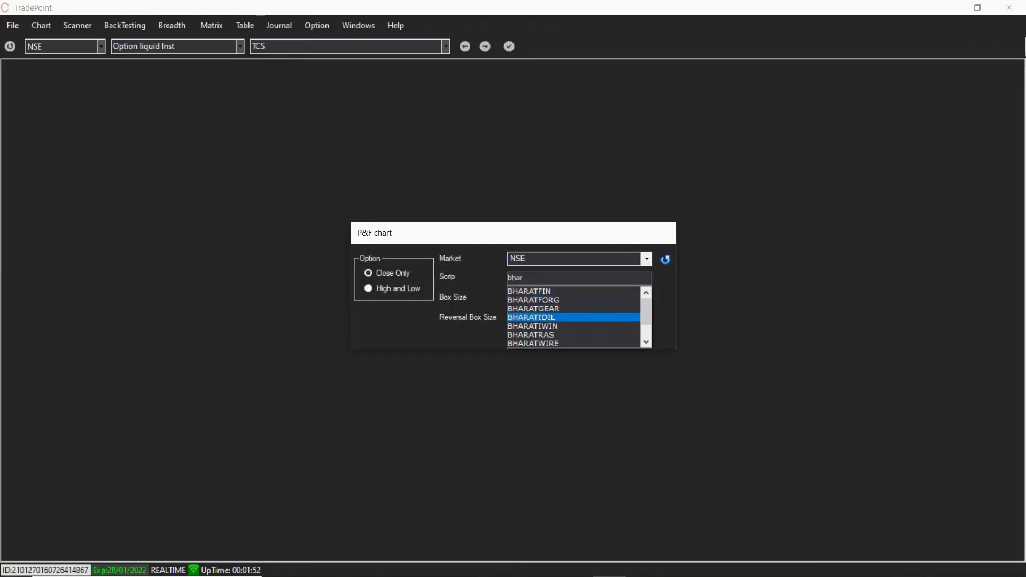
type("ti")
key("Return")
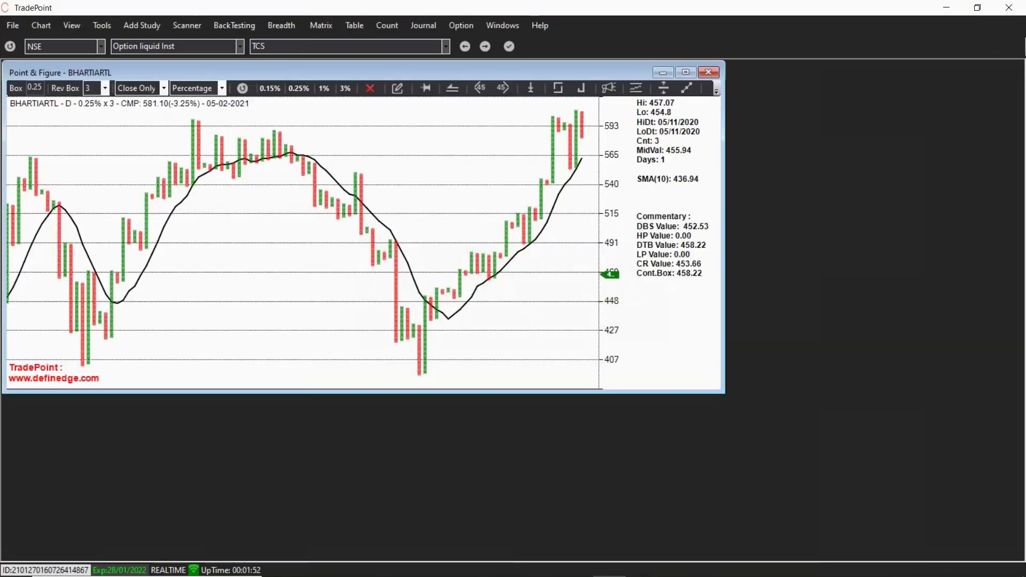
double_click(413, 70)
scroll(425, 291, "up", 2)
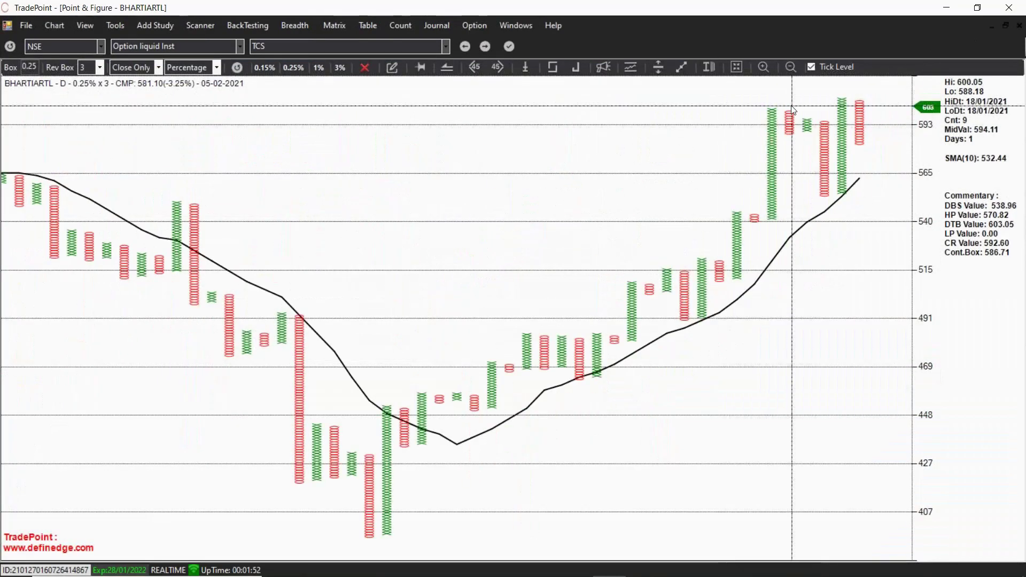
Compare the BHARTIARTL columns with the moving average at 3%, 1% and 0.25% box sizes, and close the chart.
left_click(340, 66)
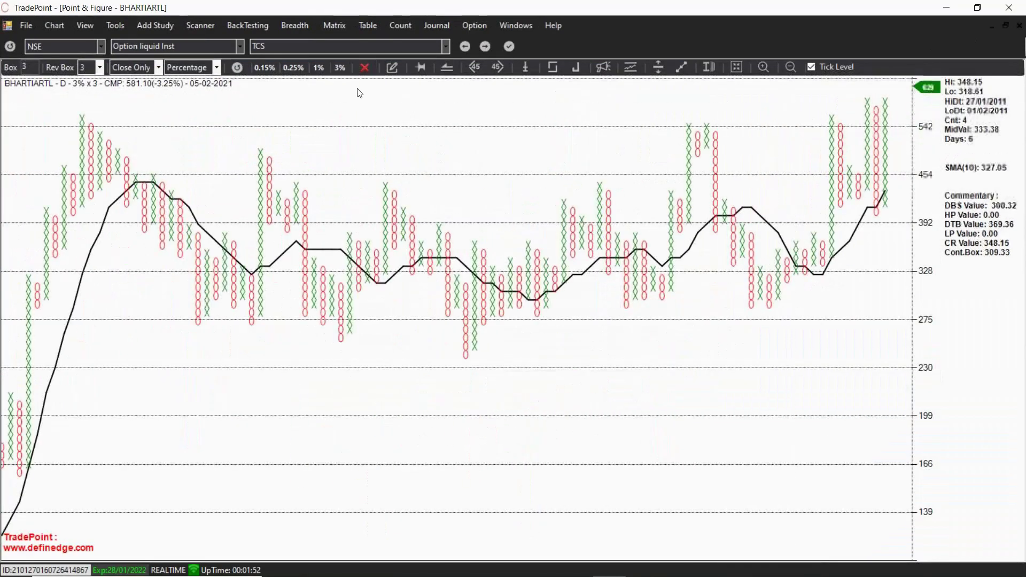
left_click(319, 68)
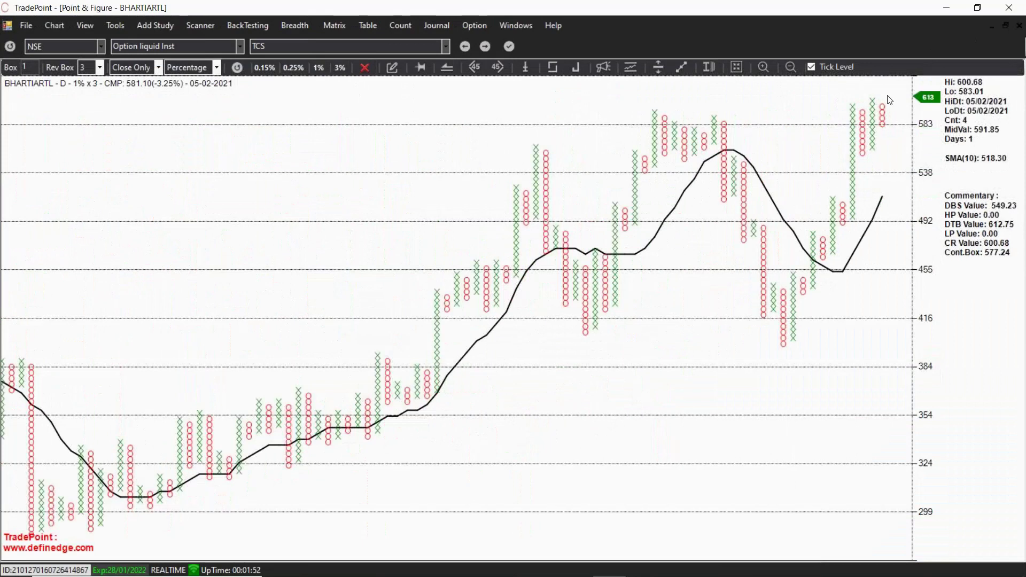
left_click(294, 68)
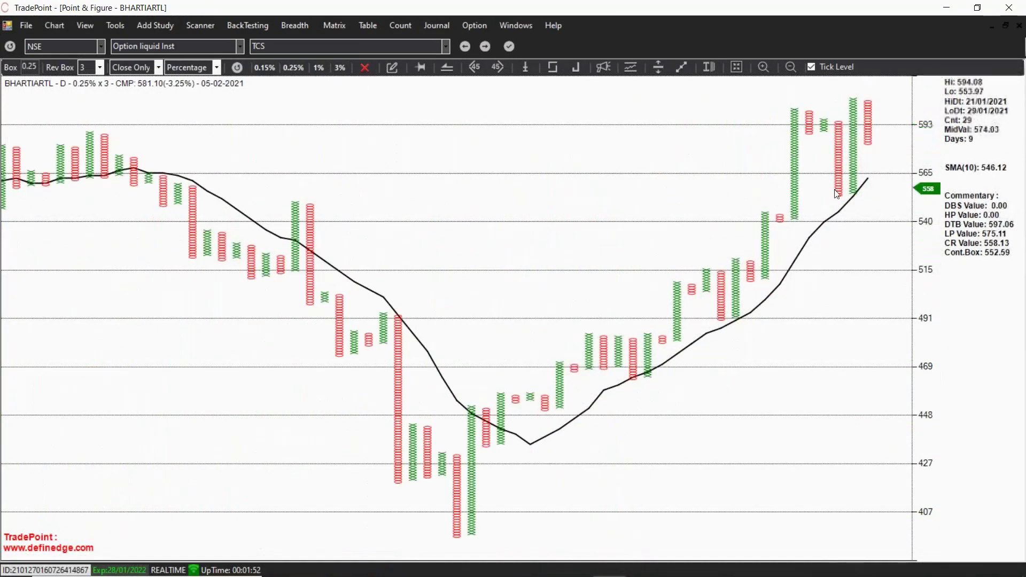
left_click(843, 203)
left_click(843, 204)
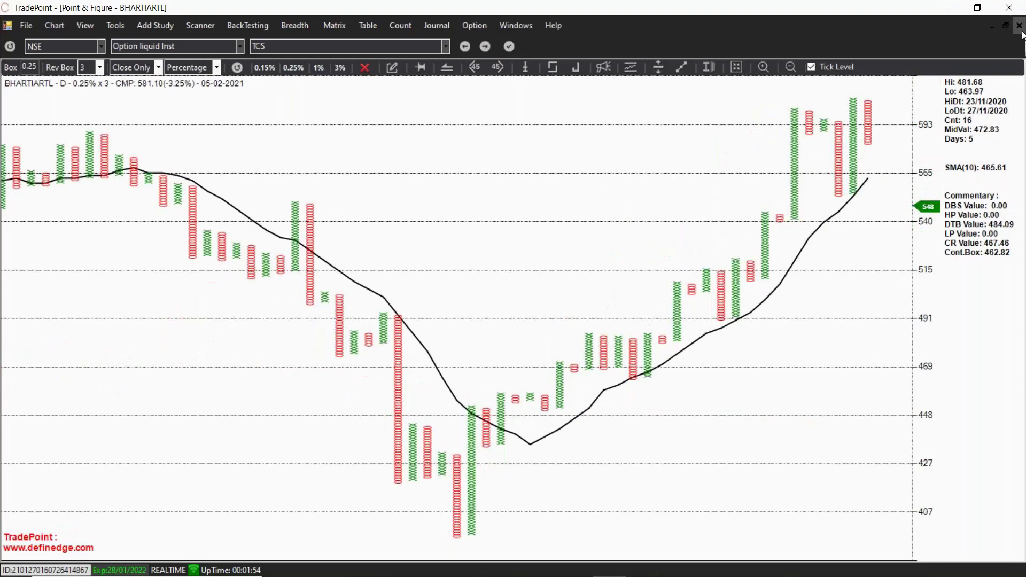
left_click(1020, 26)
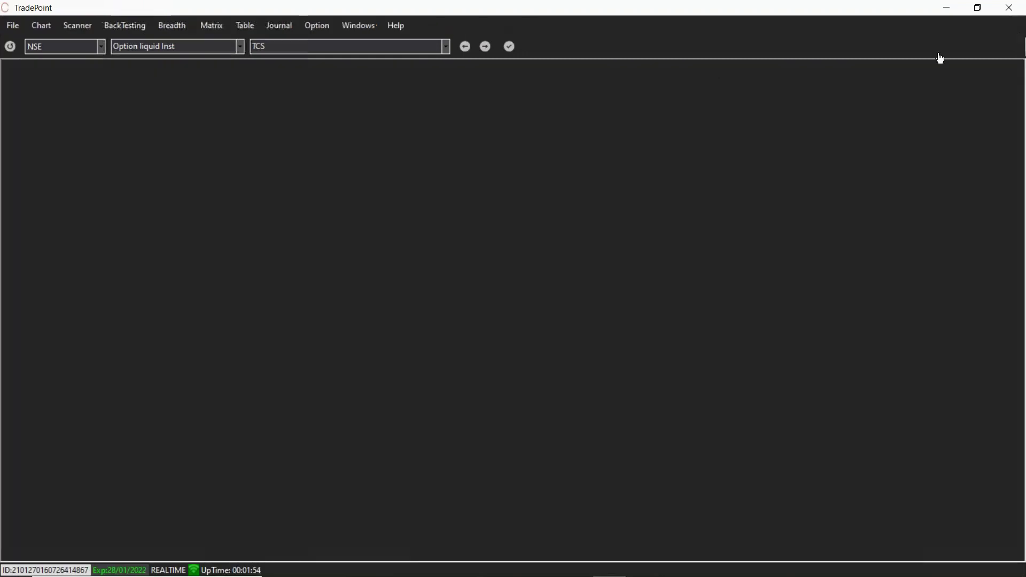
Open the P&F system Disparity 0.50 for editing in the System Builder, with the system list sorted by name.
left_click(124, 25)
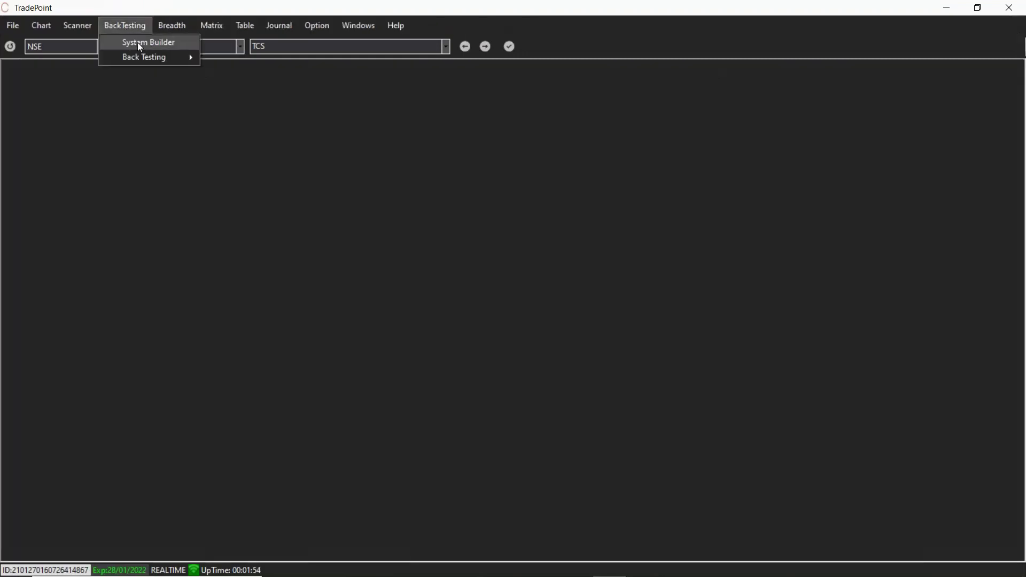
left_click(140, 43)
left_click(412, 150)
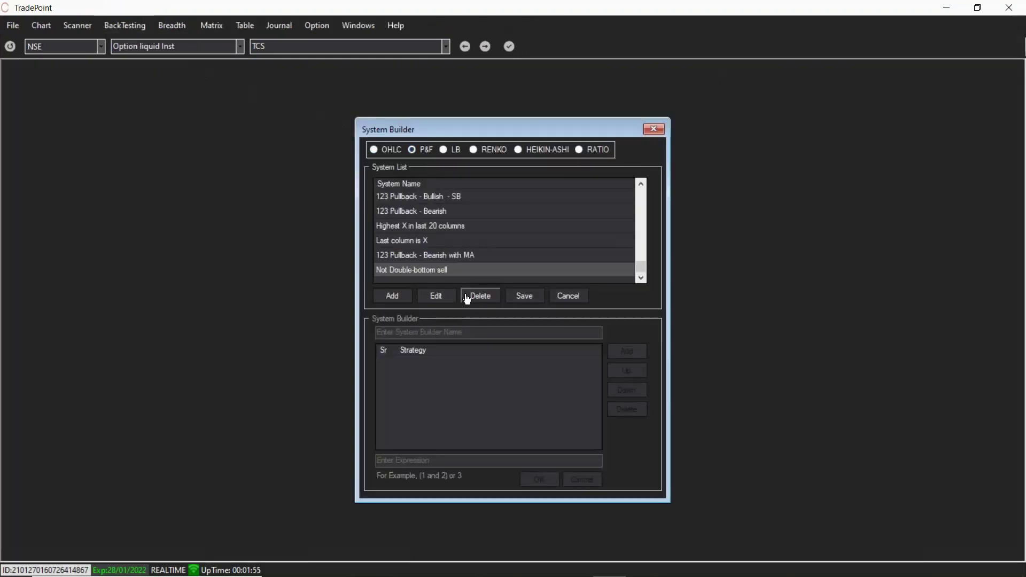
left_click(631, 184)
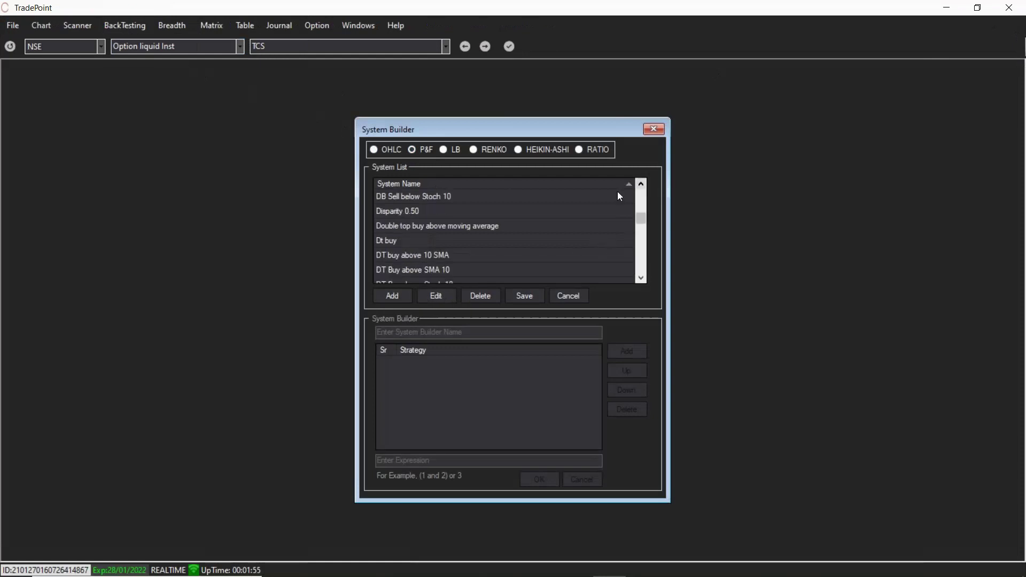
left_click(488, 210)
left_click(456, 298)
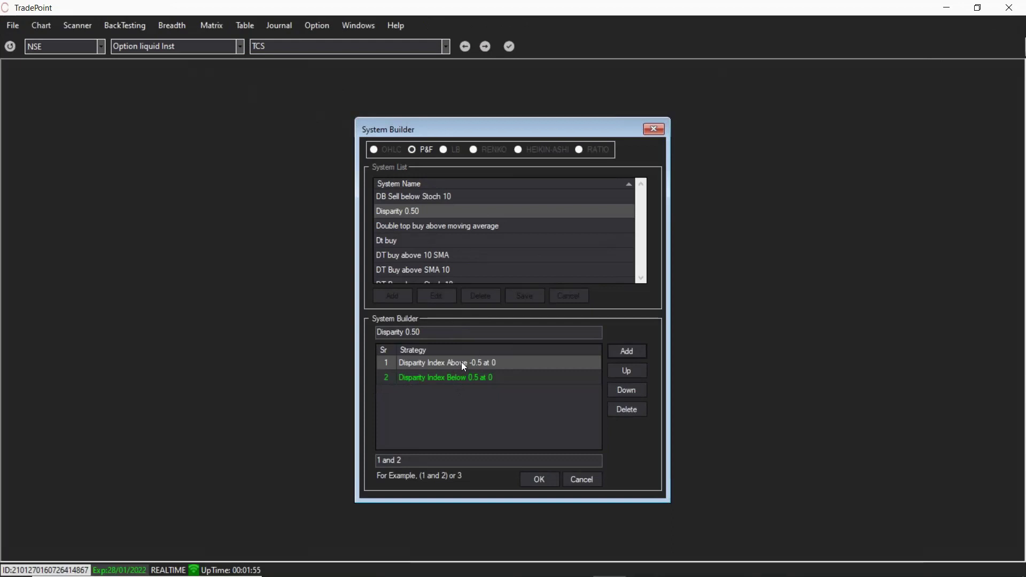
Sketch a rising line with a loop above and below it, boundary strokes beyond both loops, a downward arrow and an upward arrow.
left_click(927, 171)
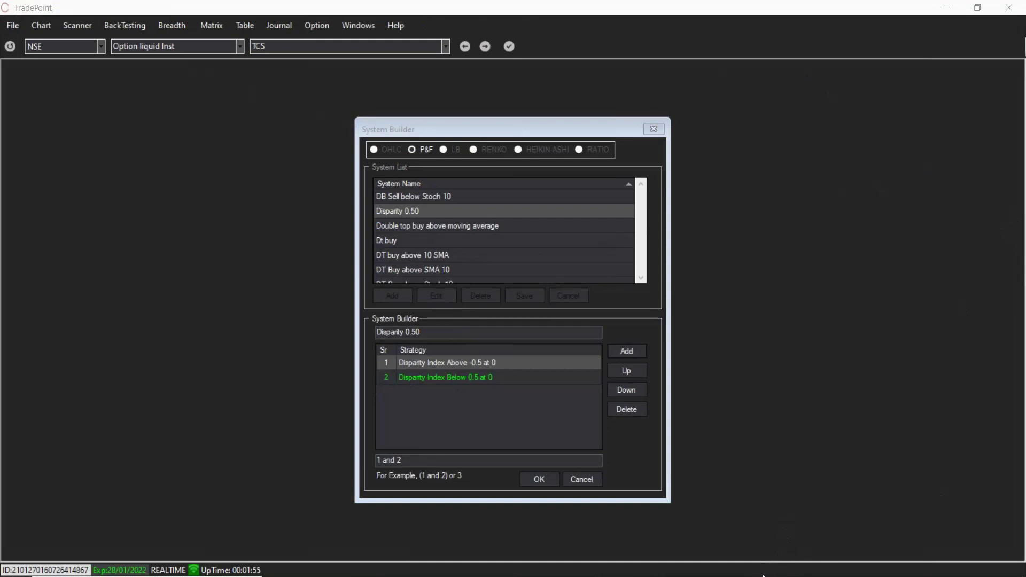
left_click_drag(96, 360, 317, 250)
mouse_move(145, 307)
left_mouse_down()
mouse_move(136, 273)
mouse_move(158, 251)
mouse_move(177, 267)
mouse_move(175, 293)
mouse_move(134, 361)
mouse_move(156, 380)
mouse_move(189, 382)
mouse_move(182, 313)
left_mouse_up()
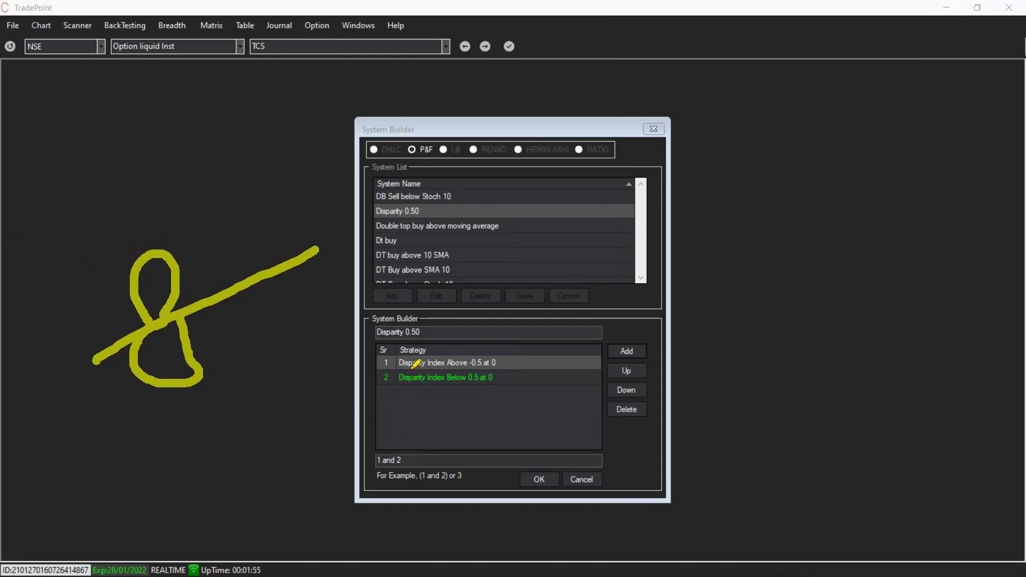
mouse_move(139, 399)
left_mouse_down()
mouse_move(249, 402)
mouse_move(229, 395)
left_mouse_up()
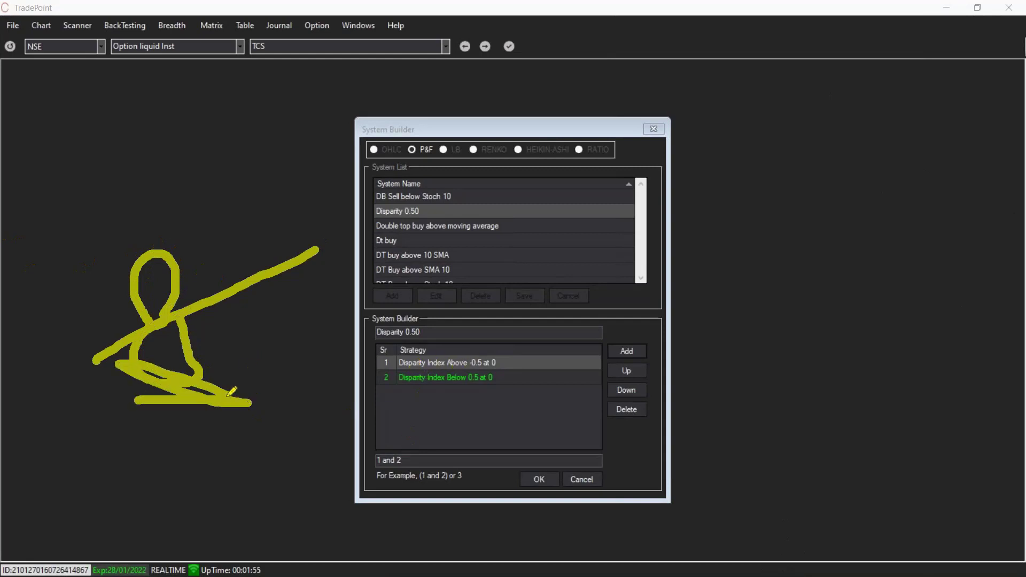
left_click_drag(130, 249, 231, 231)
mouse_move(239, 313)
left_mouse_down()
mouse_move(237, 369)
mouse_move(227, 369)
mouse_move(249, 369)
left_mouse_up()
left_click_drag(250, 265, 277, 219)
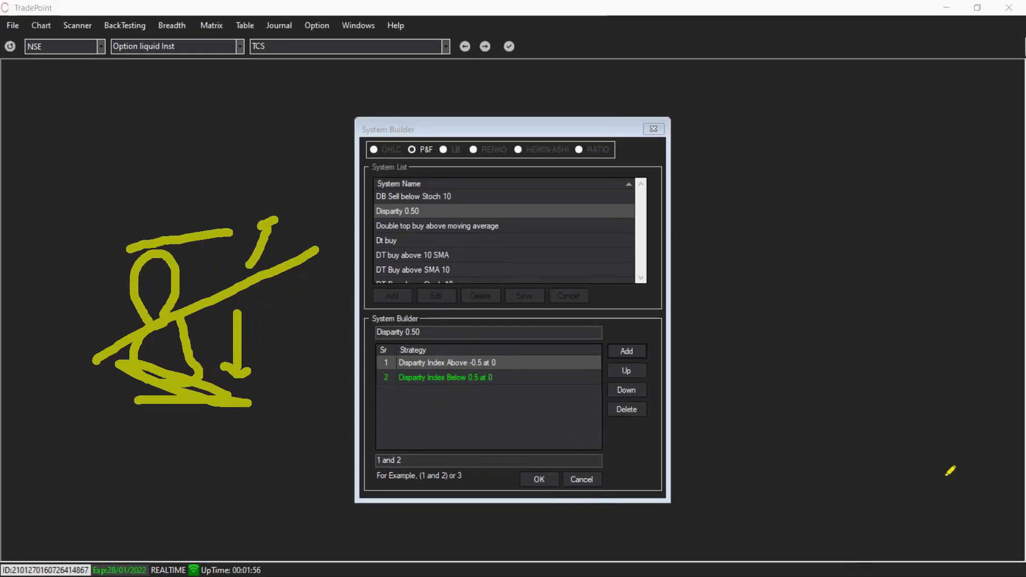
Clear the sketch and close the System Builder, discarding the edit of the Disparity 0.50 system.
key("Escape")
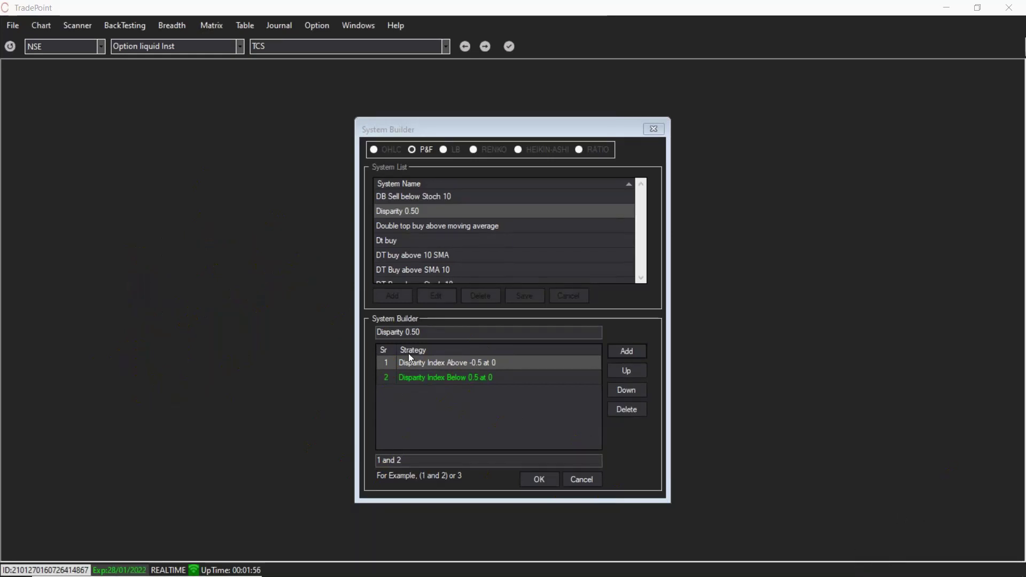
left_click(581, 479)
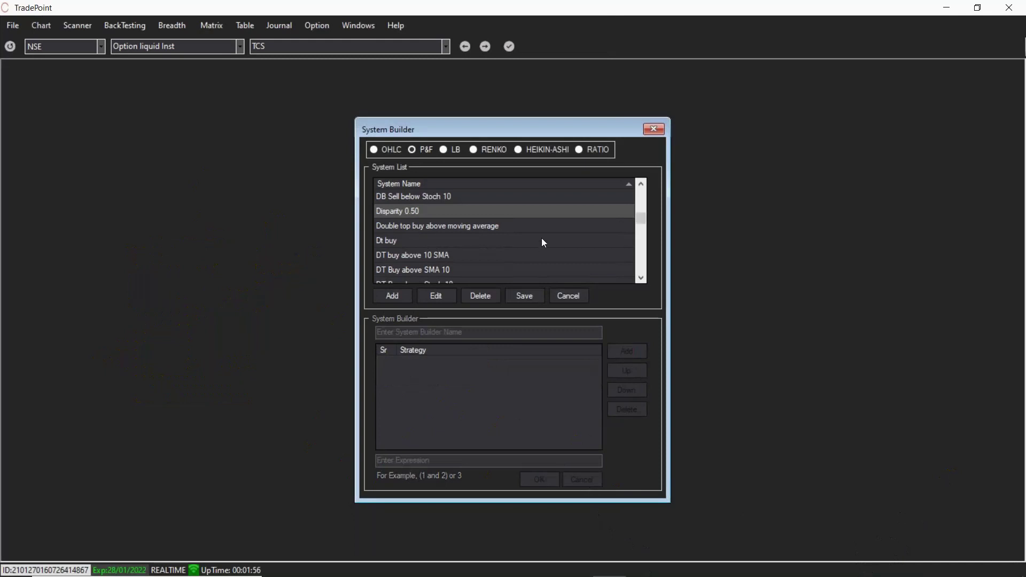
left_click(568, 296)
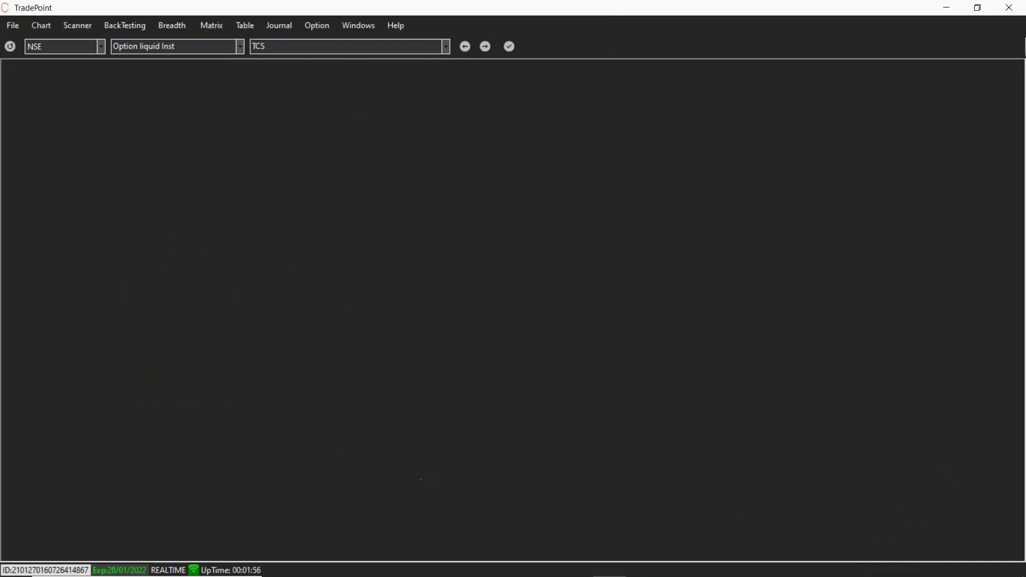
Open the end-of-day Point & Figure Scanner and maximize its window.
left_click(79, 27)
mouse_move(114, 40)
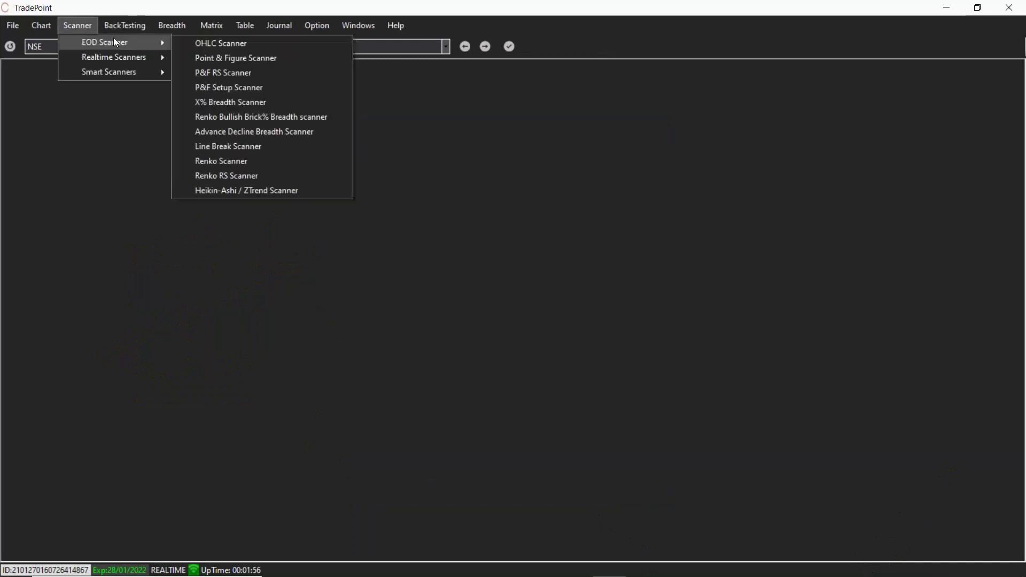
left_click(205, 60)
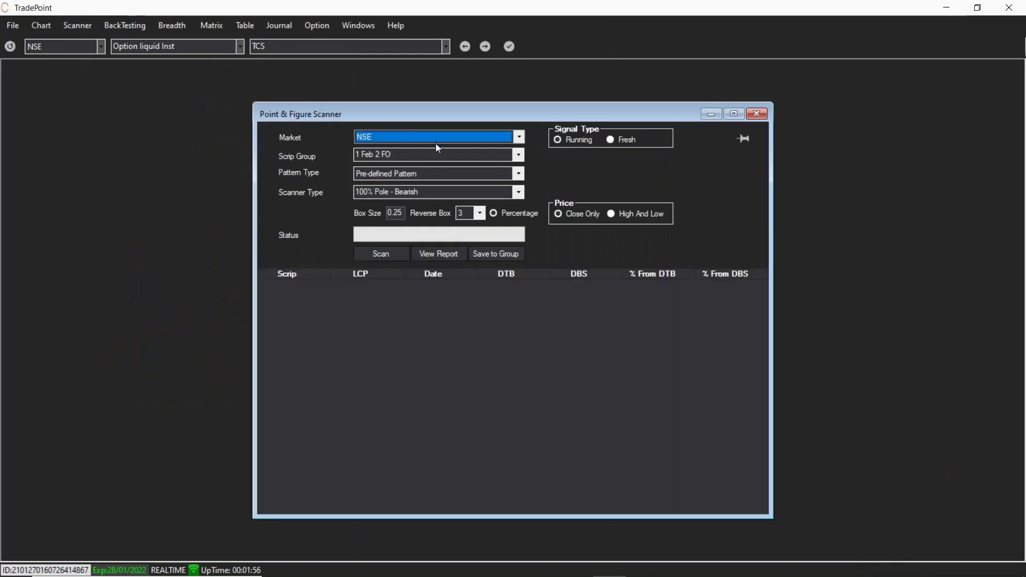
double_click(438, 118)
Scan the F&O Stocks group with the user-defined system Disparity 0.50.
left_click(258, 97)
type("f")
left_click(248, 107)
left_click(262, 130)
left_click(161, 372)
left_click(125, 191)
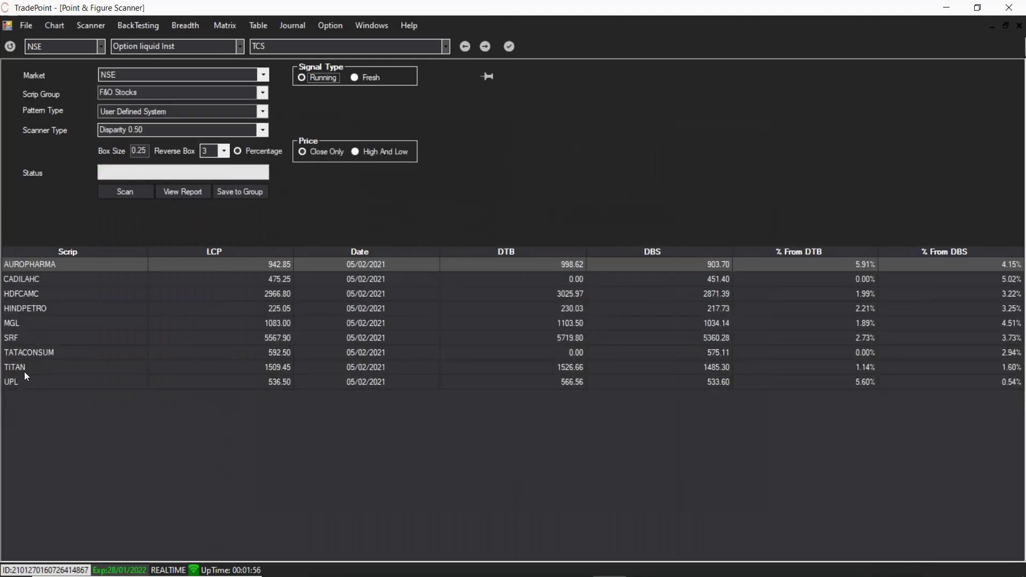
Examine the TITAN chart from the scan list at 0.25% and 1% box sizes, and close the chart.
double_click(24, 367)
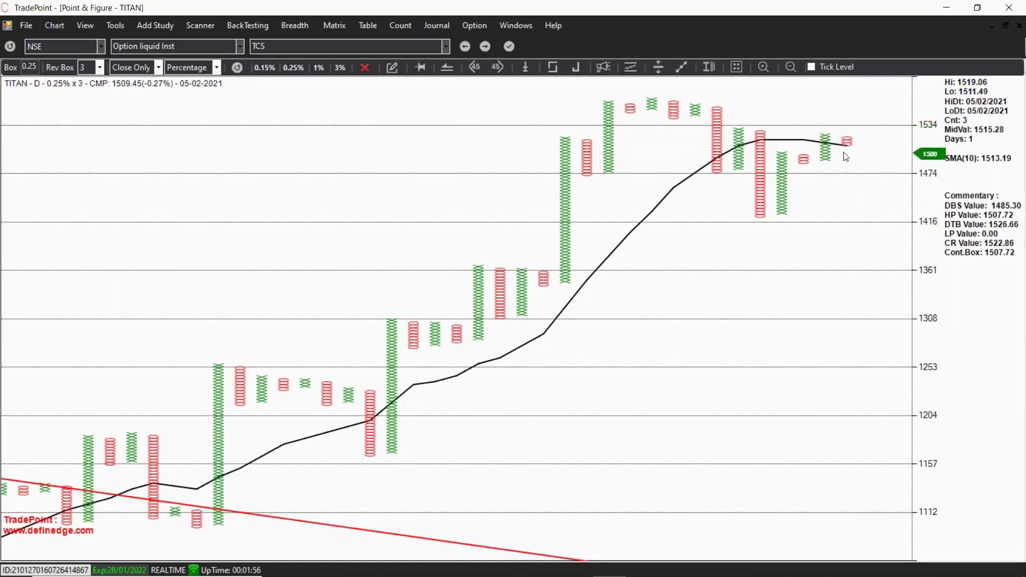
scroll(846, 156, "down", 5)
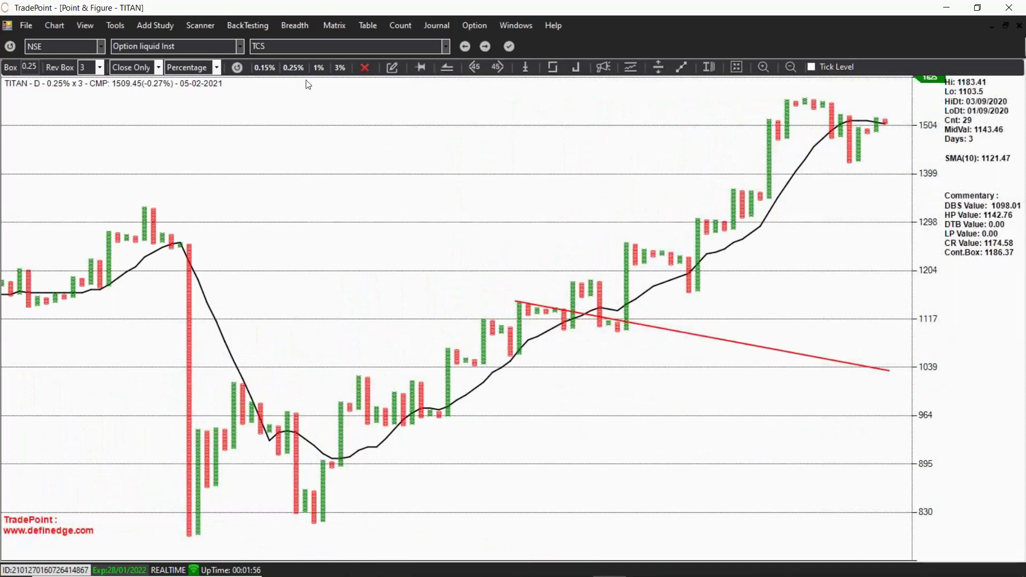
left_click(319, 68)
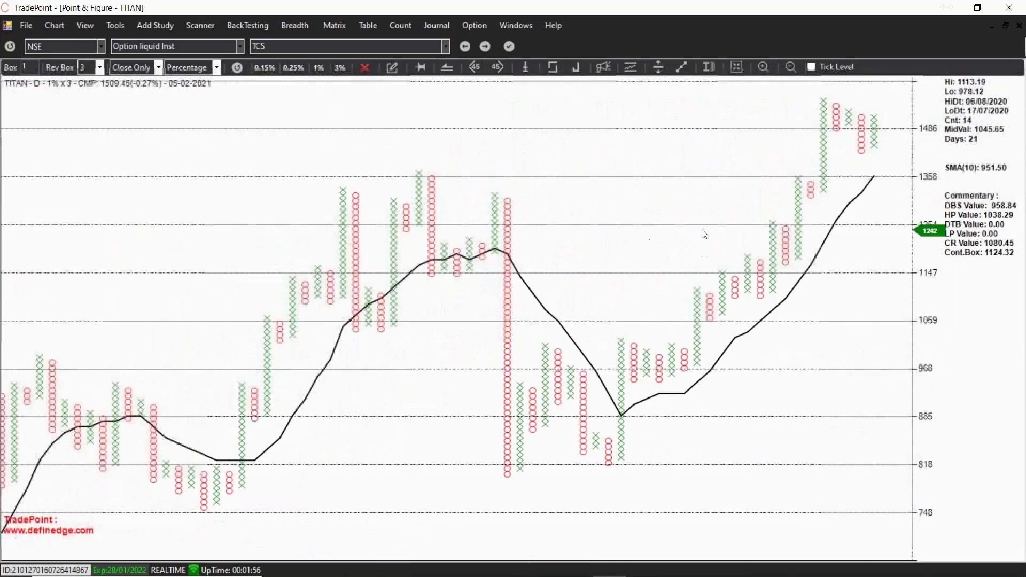
left_click(1019, 25)
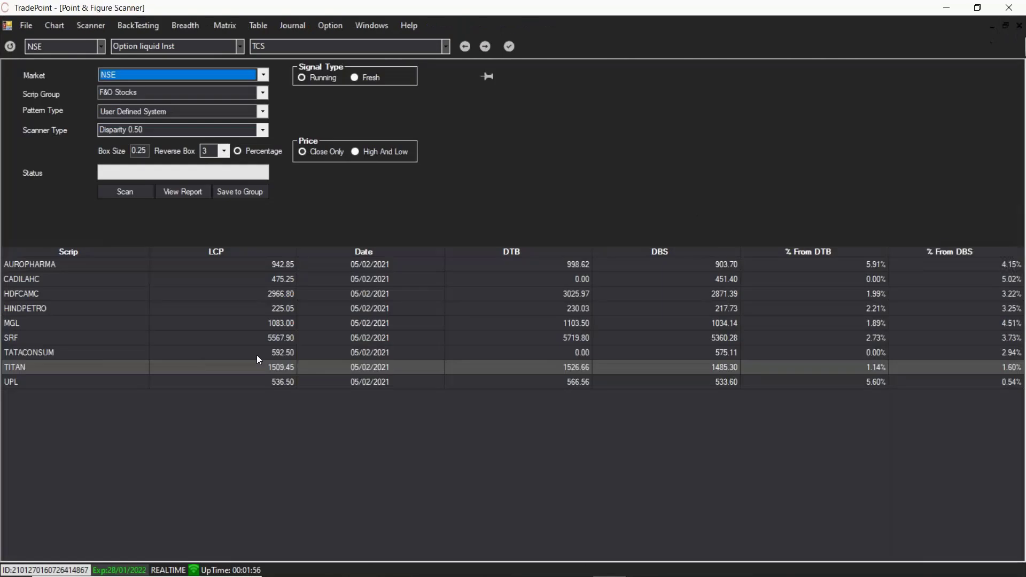
Open the UPL chart from the scan list and examine its pullback to the moving average at 0.25% and 1% box sizes.
double_click(15, 381)
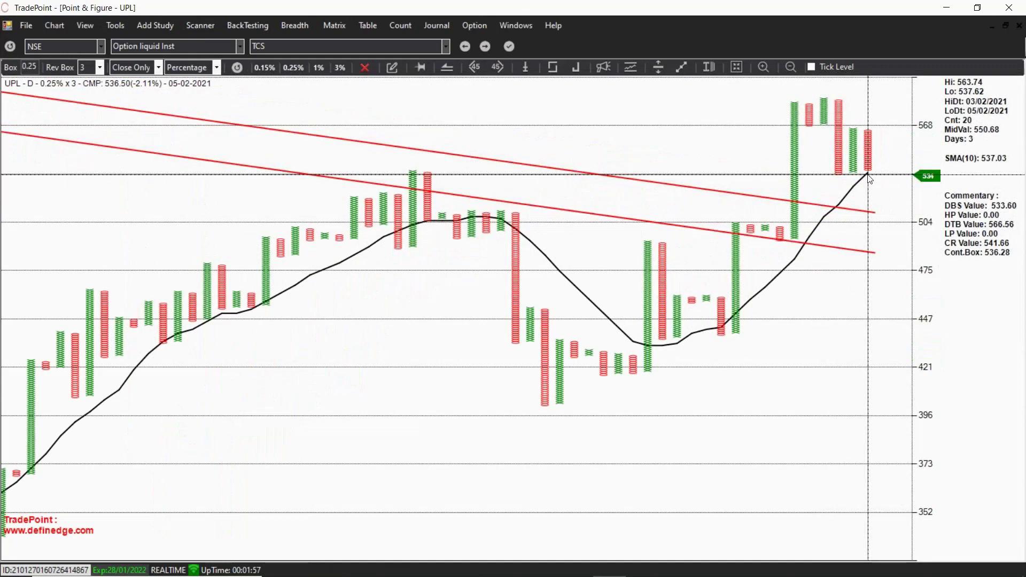
scroll(869, 180, "down", 2)
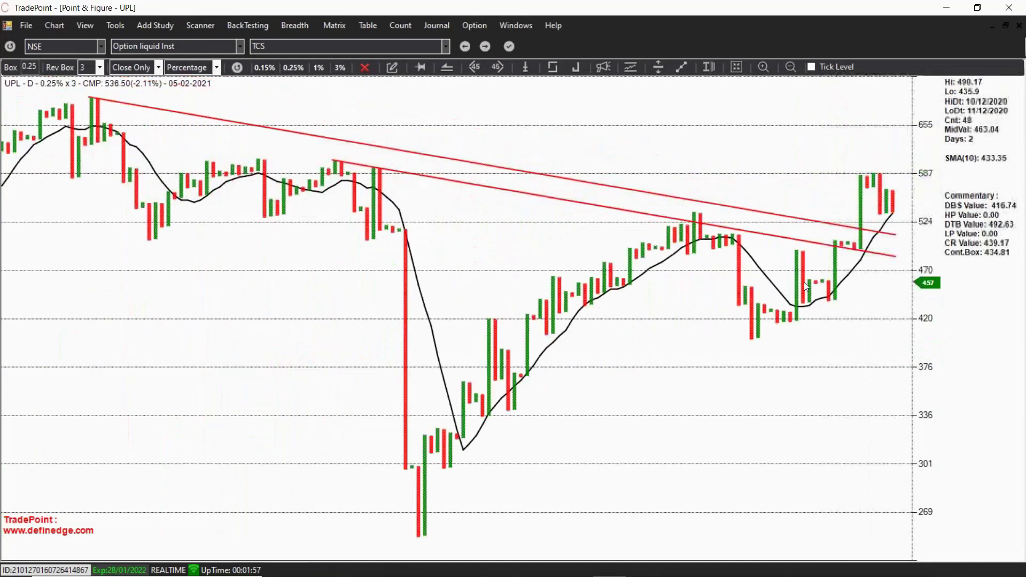
scroll(910, 420, "up", 3)
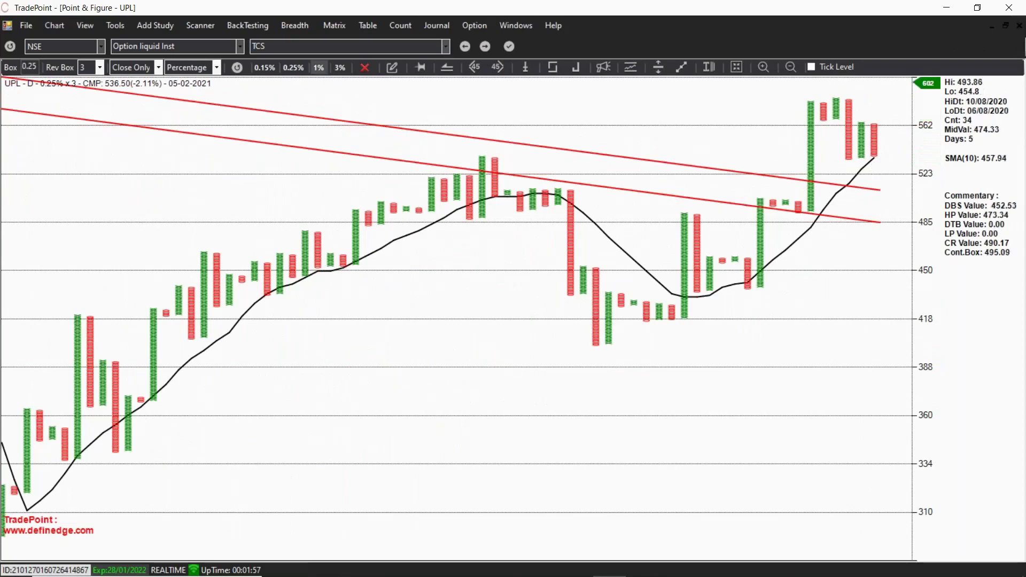
left_click(319, 68)
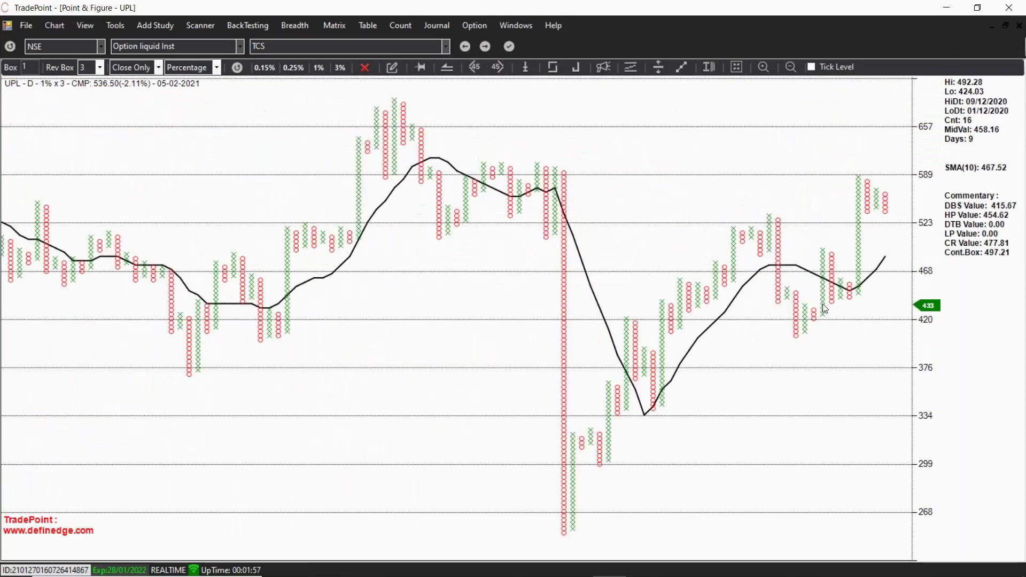
scroll(821, 305, "down", 3)
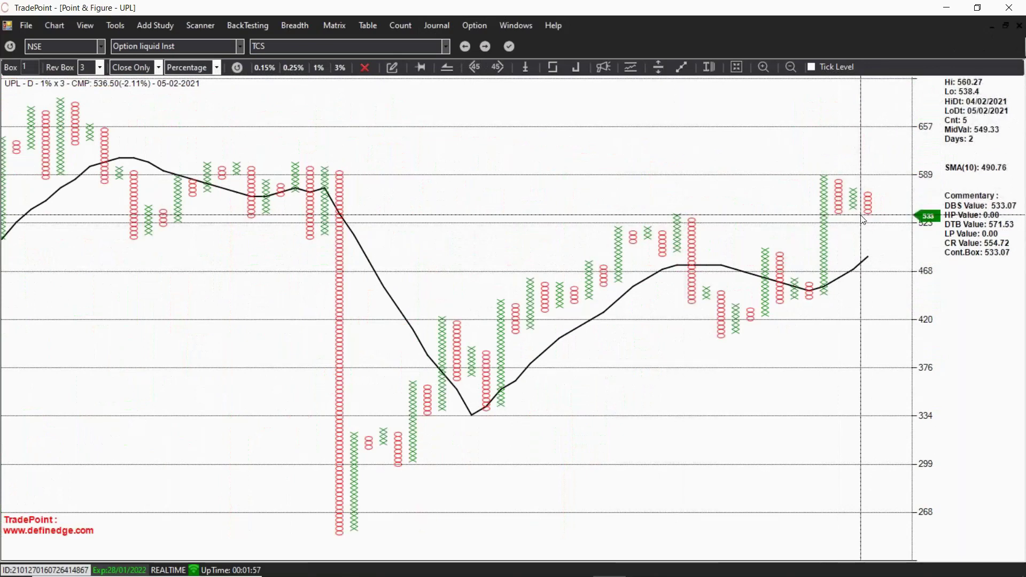
scroll(862, 220, "up", 1)
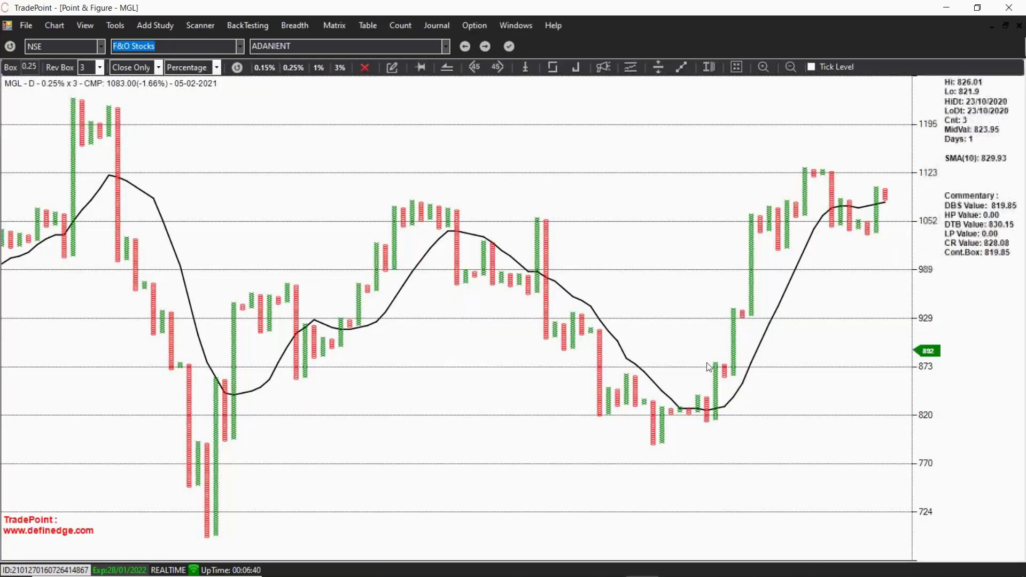
Examine the MGL chart's latest pullback to the moving average at the 0.25% box size, and close the chart.
scroll(596, 212, "up", 5)
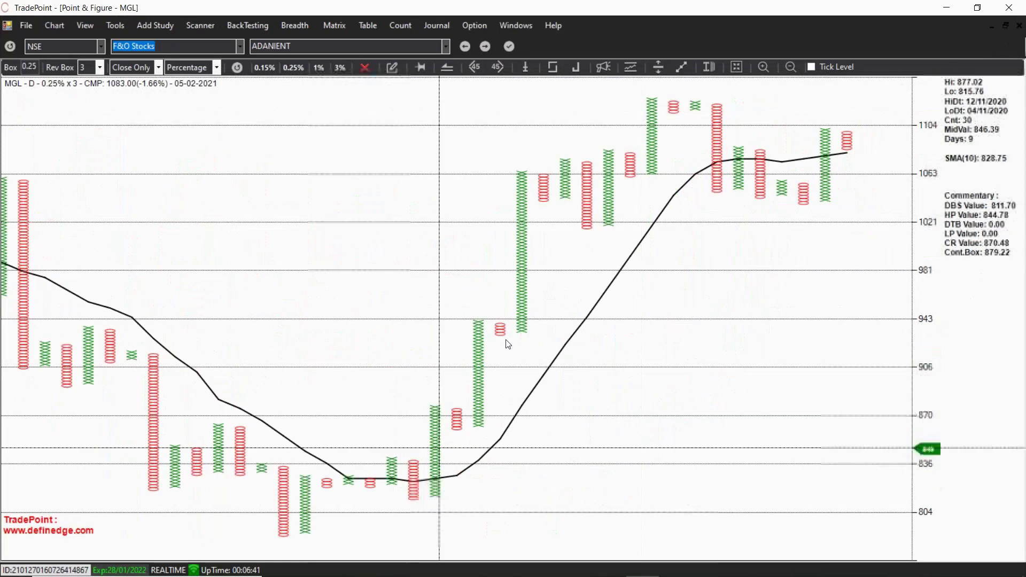
left_click_drag(652, 283, 726, 285)
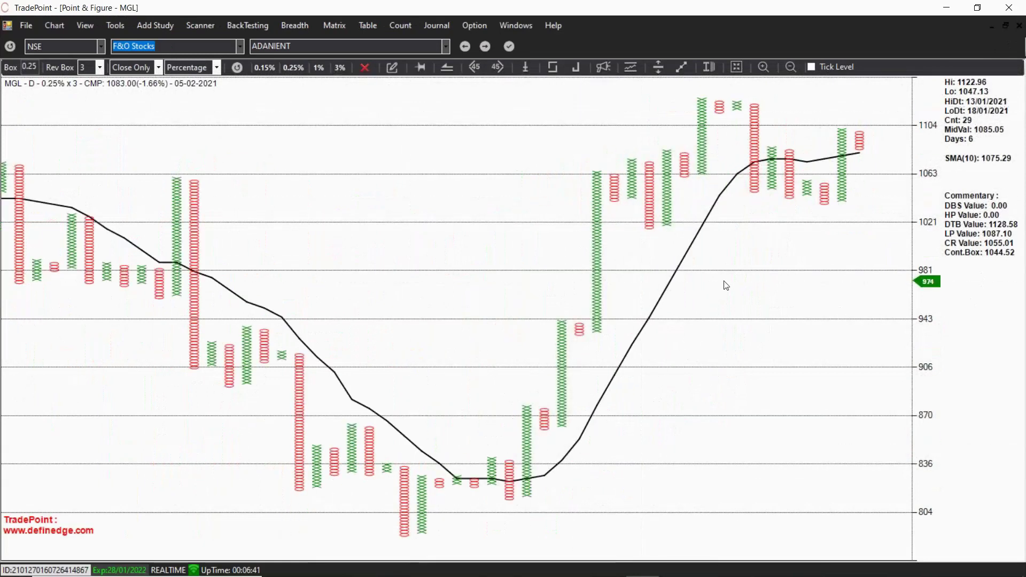
scroll(719, 307, "up", 1)
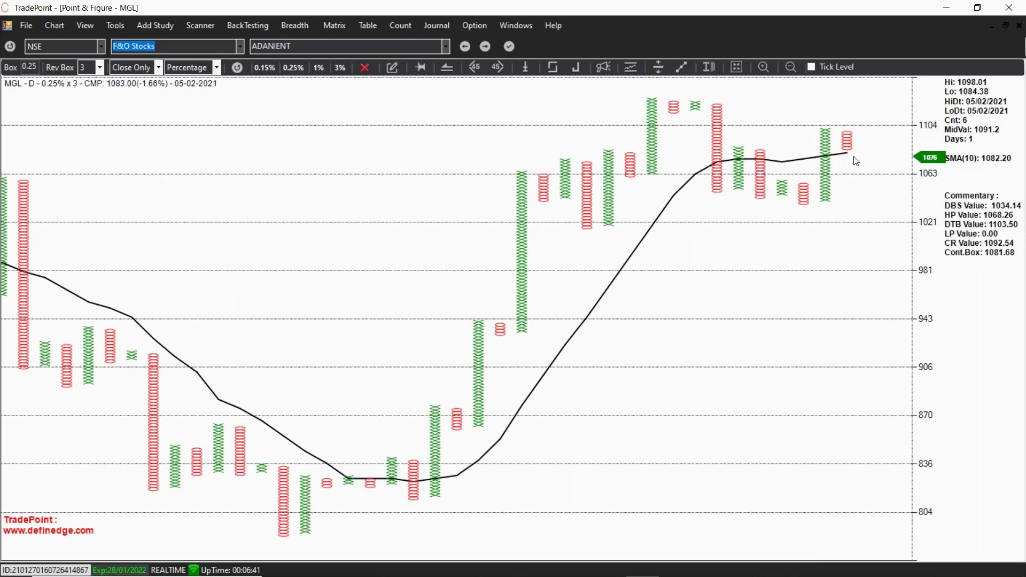
key("Escape")
Open the HDFCAMC chart from the scan list, plot the vertical count on the latest column of X's, and close the chart.
double_click(52, 295)
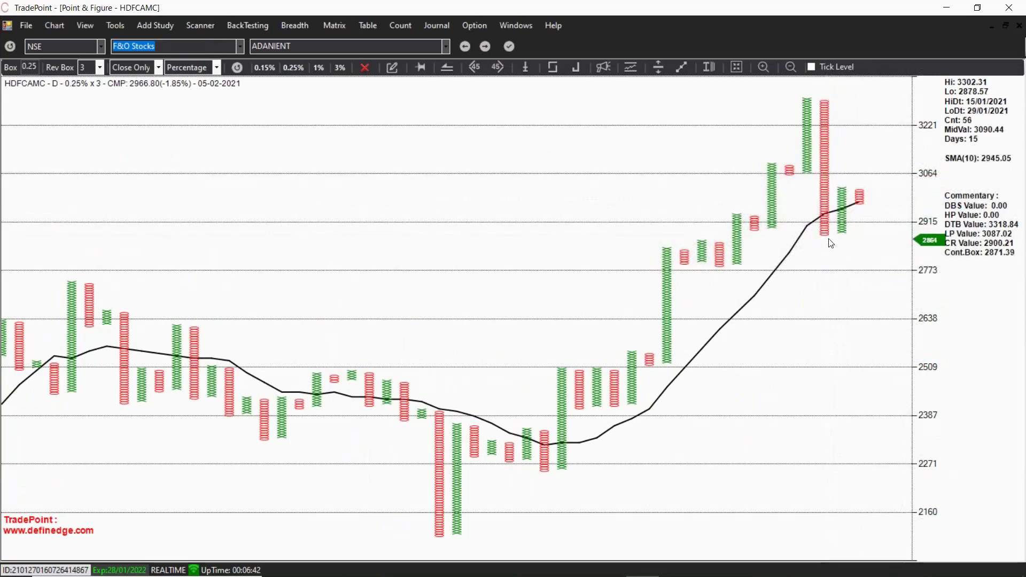
scroll(831, 243, "down", 2)
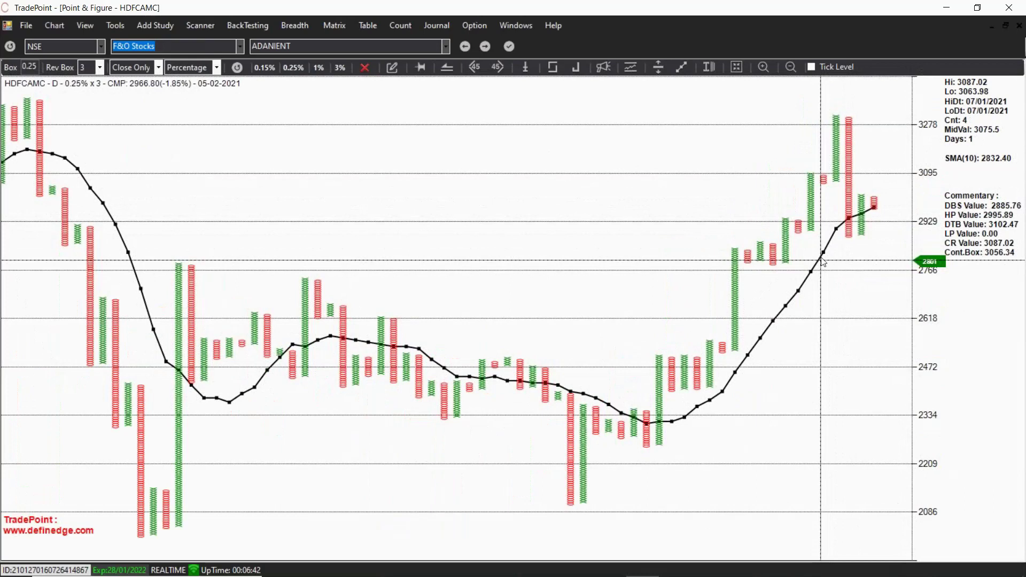
scroll(842, 203, "up", 2)
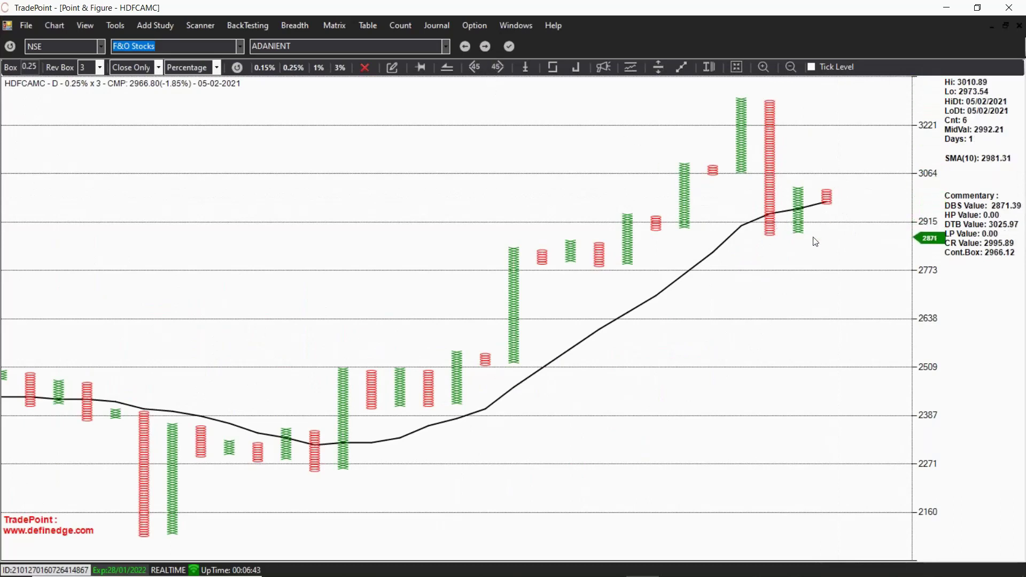
left_click(526, 67)
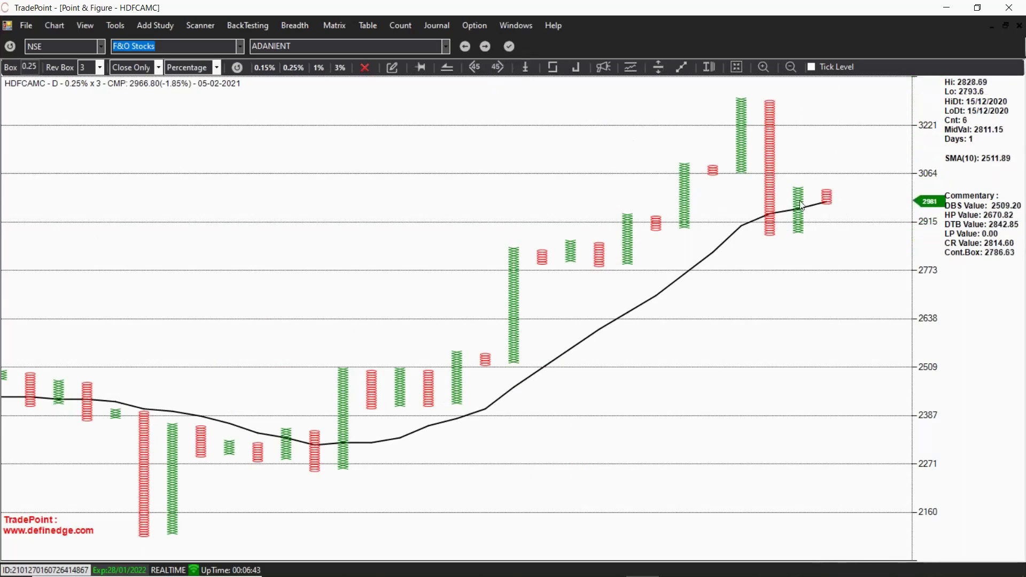
left_click(800, 206)
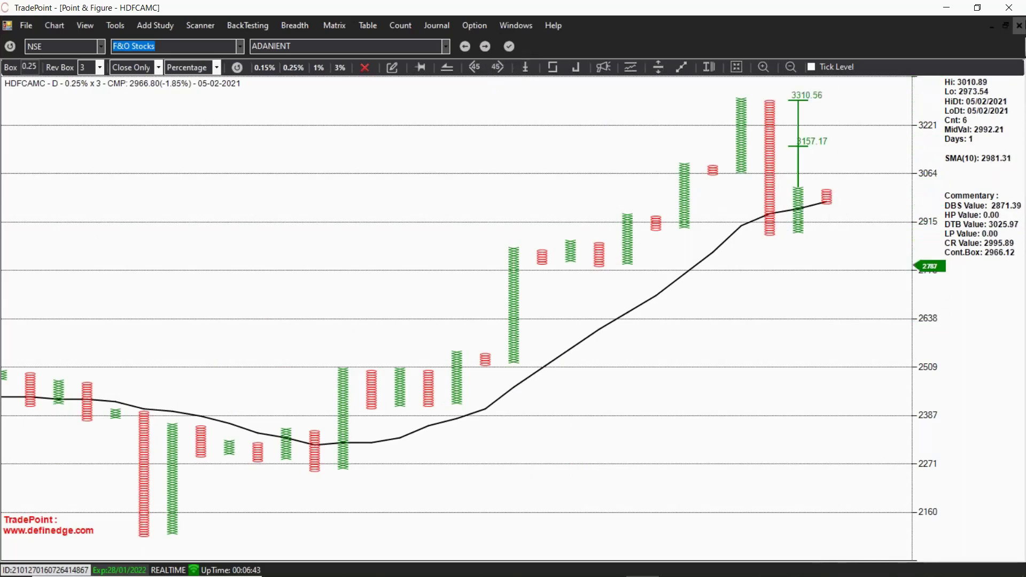
left_click(1019, 25)
Open the SRF chart from the scan list and draw a retracement from the swing low near 4043 to the recent high.
double_click(32, 333)
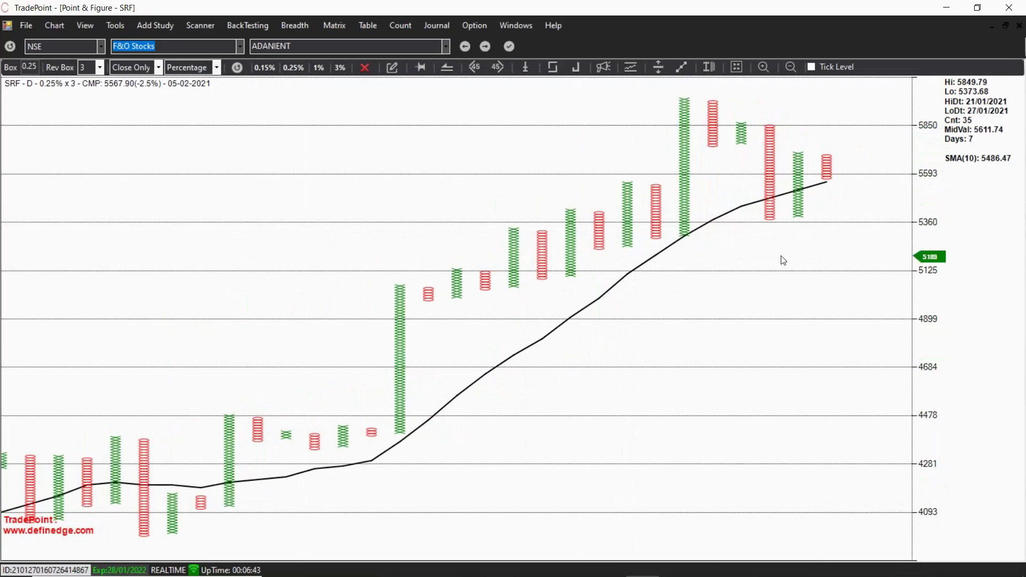
scroll(783, 261, "down", 2)
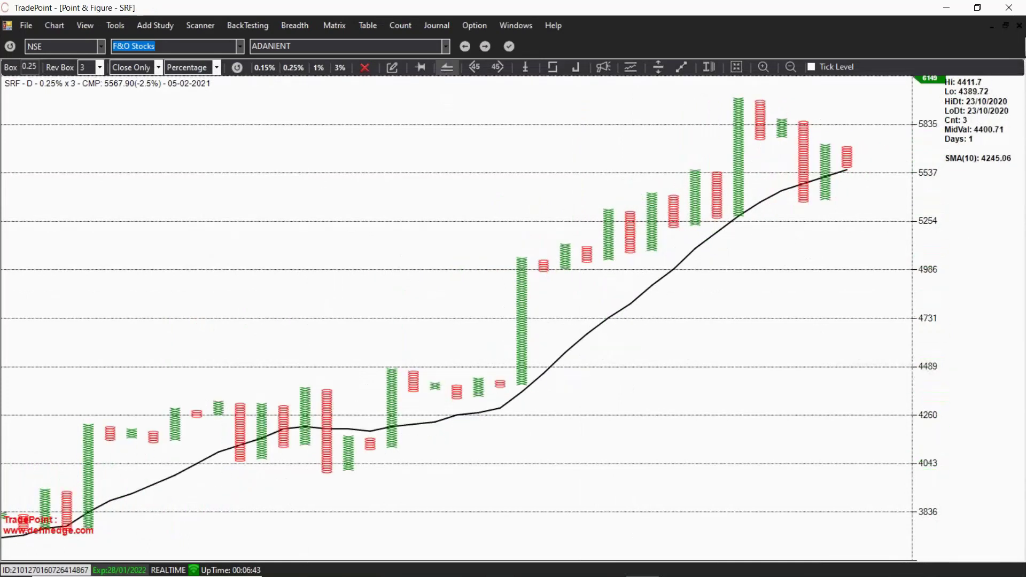
left_click_drag(344, 475, 759, 102)
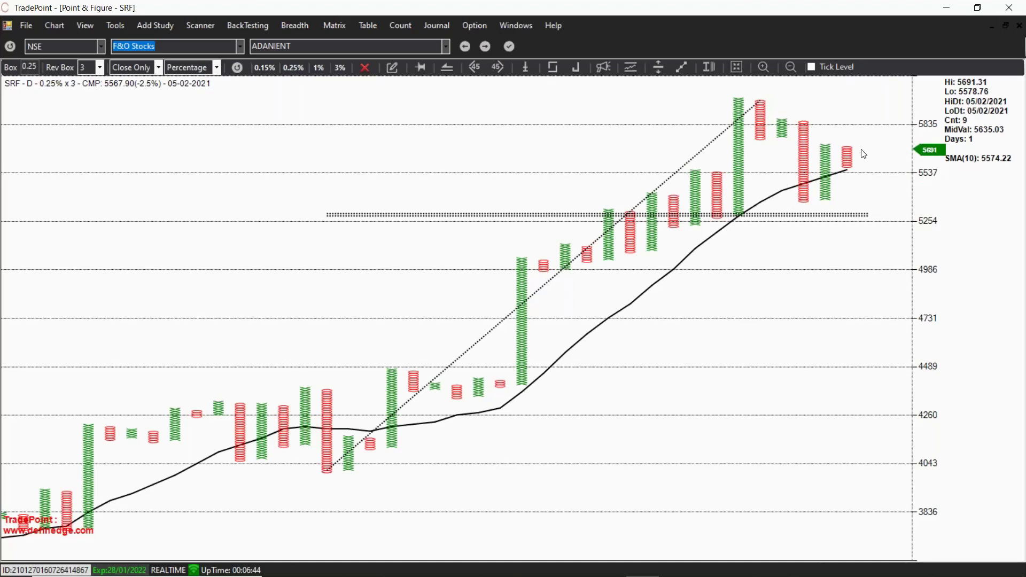
Plot the vertical count on the latest column of X's in the SRF chart, and close the chart.
left_click(524, 70)
left_click(827, 158)
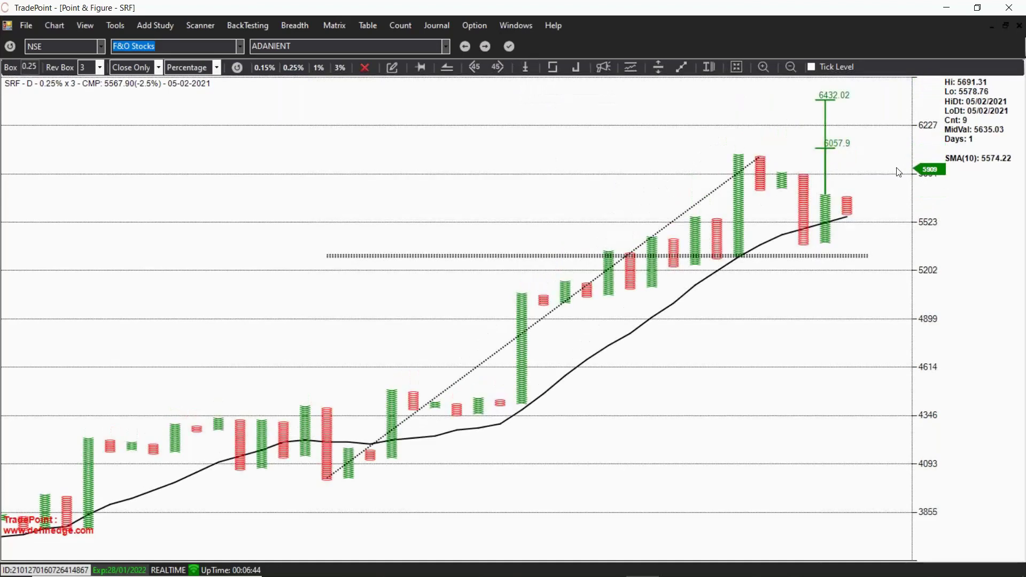
left_click(1019, 25)
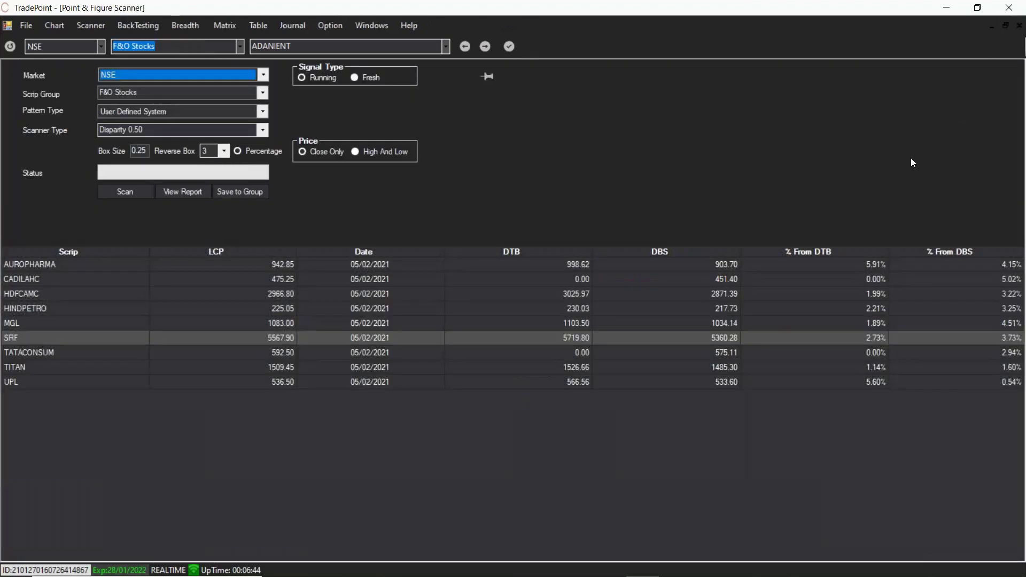
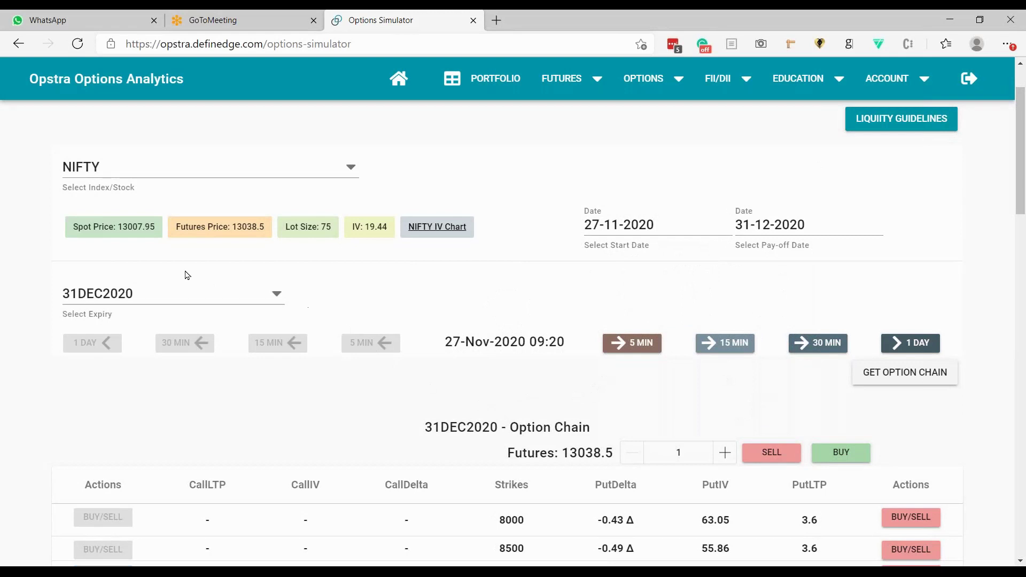
In the Opstra Options Simulator, move the NIFTY simulation to 27-Nov-2020 15:20 and load the 31DEC2020 option chain.
scroll(373, 351, "down", 2)
scroll(481, 417, "up", 2)
left_click(904, 345)
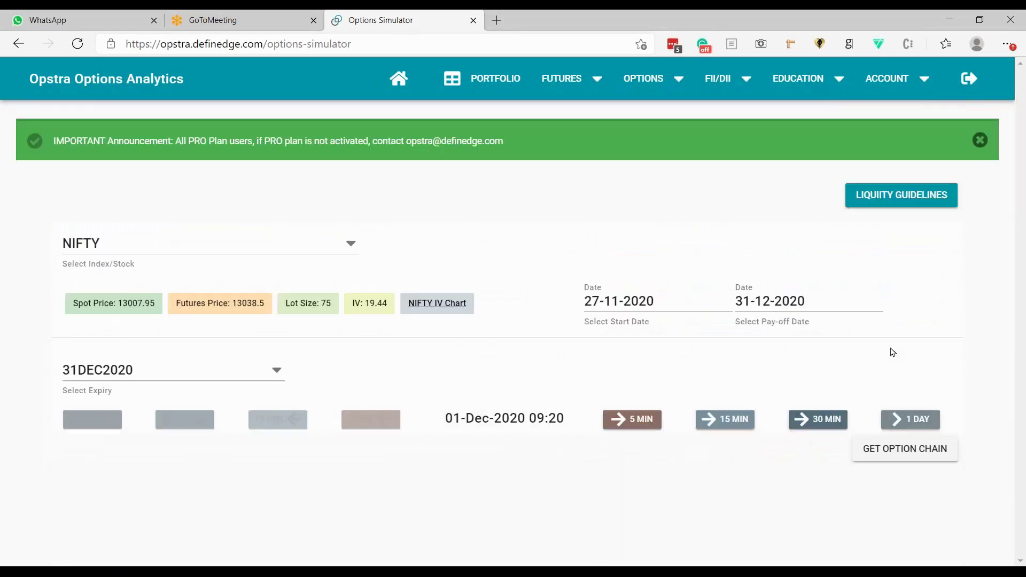
left_click(368, 420)
left_click(371, 423)
left_click(867, 448)
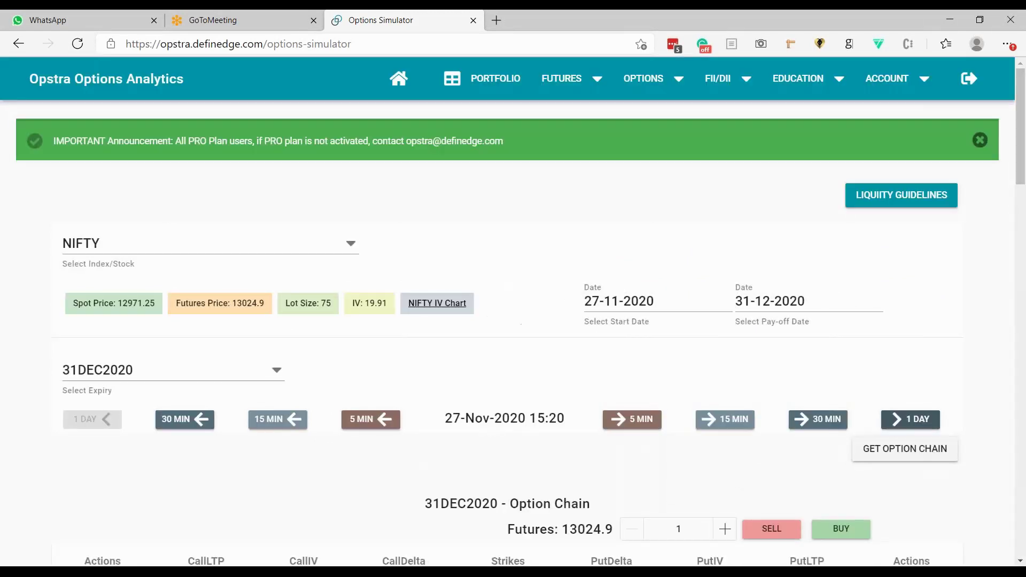
Locate the 12500 strike in the 31DEC2020 chain and add a sell position of one lot of the 12500 put.
scroll(514, 321, "down", 15)
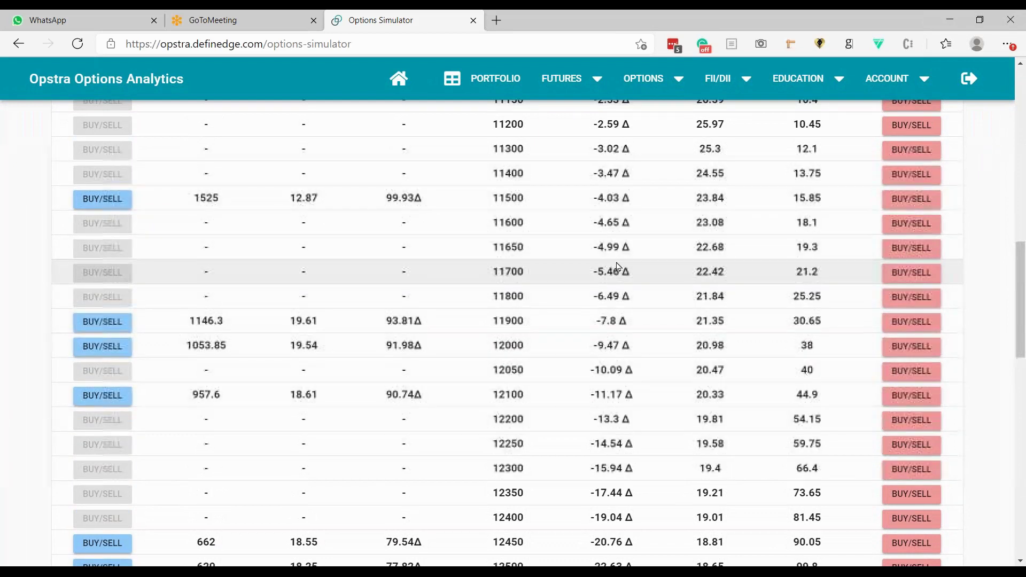
scroll(619, 271, "up", 15)
scroll(483, 456, "down", 15)
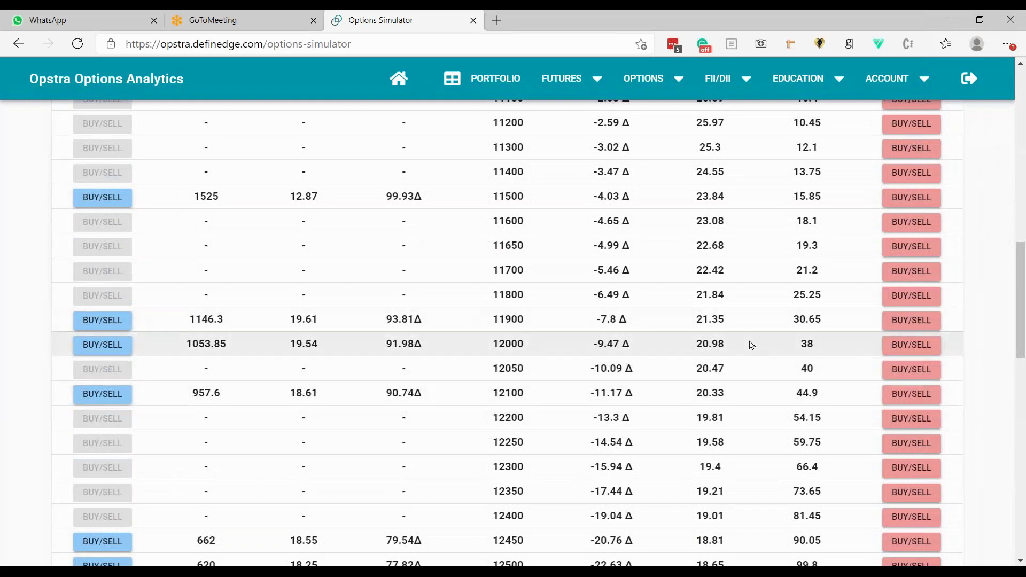
scroll(648, 389, "down", 1)
scroll(648, 389, "up", 1)
scroll(648, 388, "down", 2)
scroll(648, 389, "down", 1)
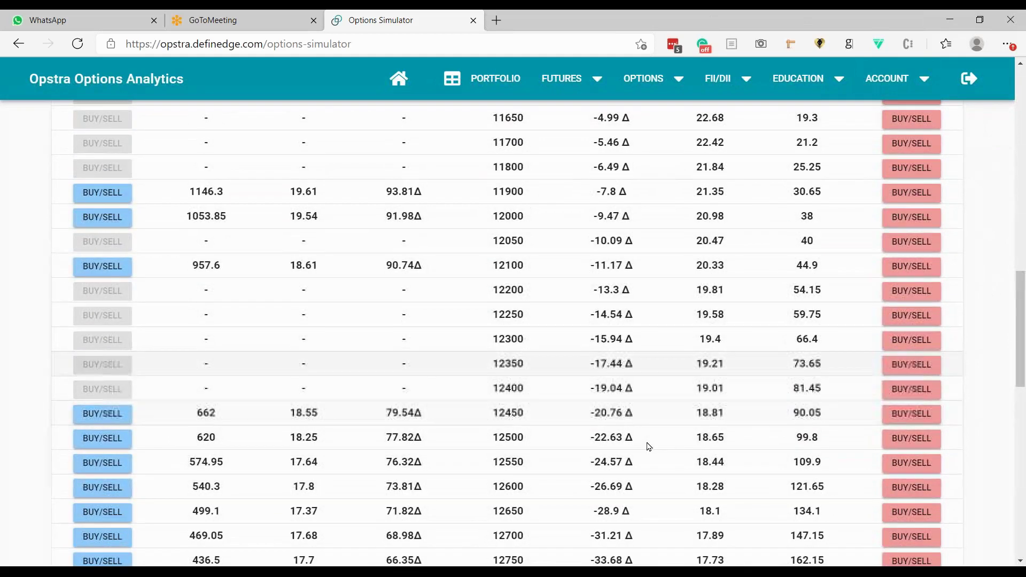
scroll(649, 447, "down", 2)
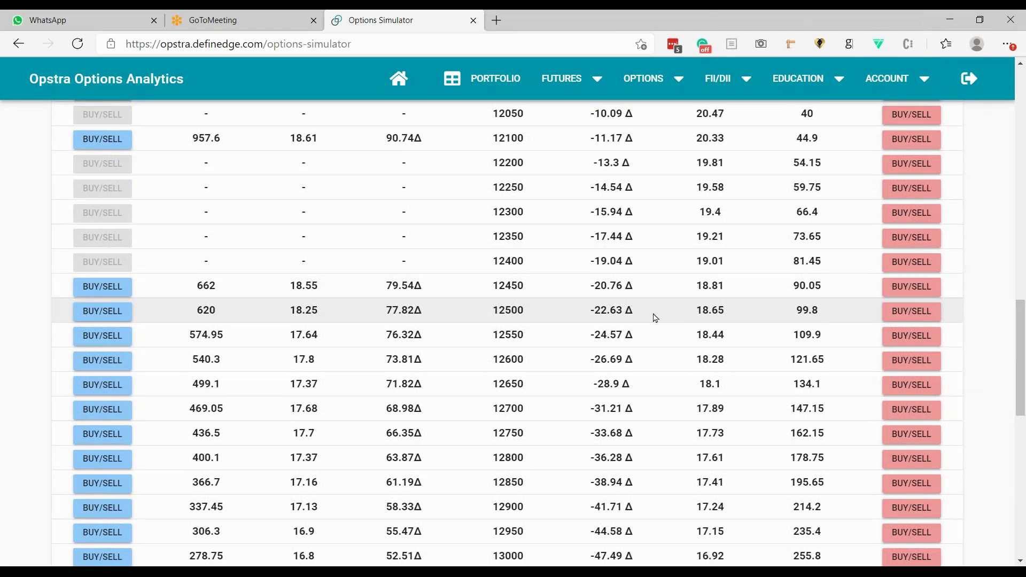
left_click(892, 315)
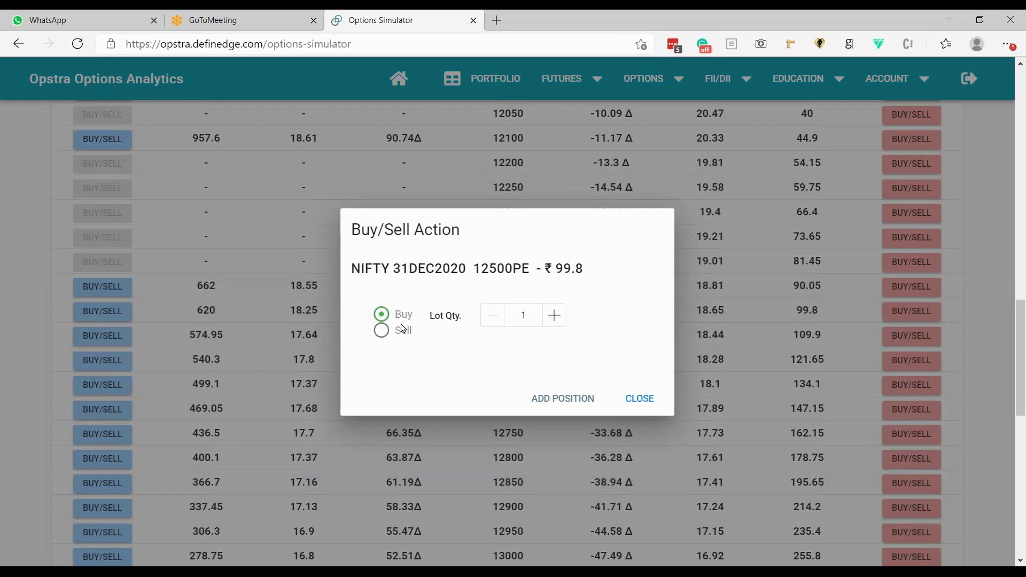
left_click(565, 398)
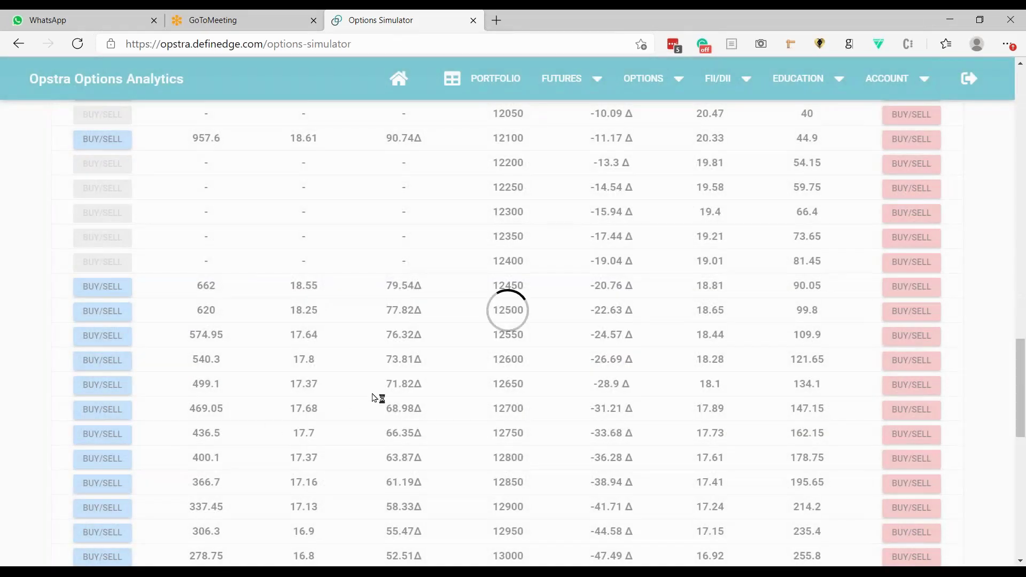
Add a sell position of one lot of the 31DEC2020 13600 call.
scroll(375, 398, "down", 10)
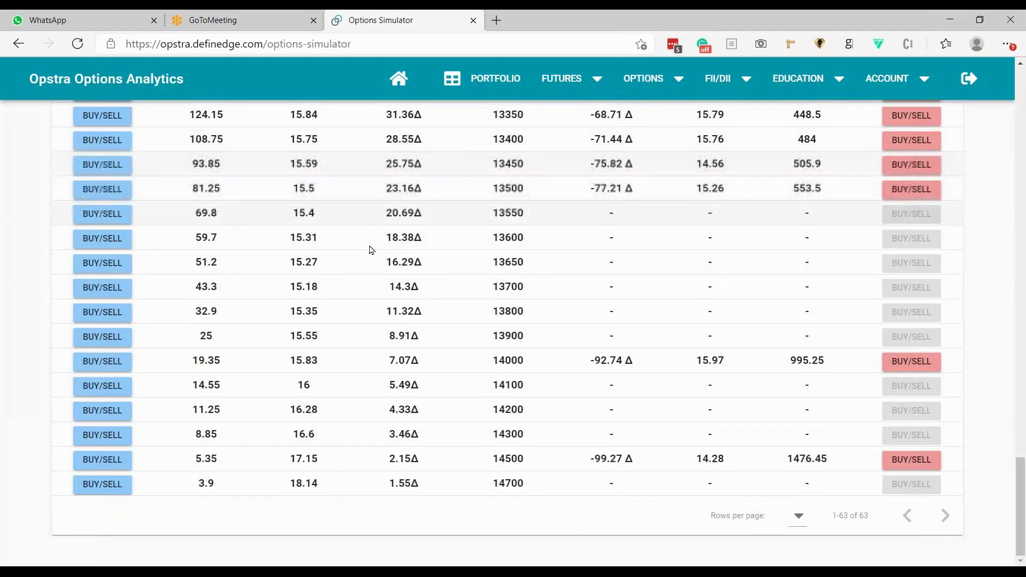
left_click(113, 238)
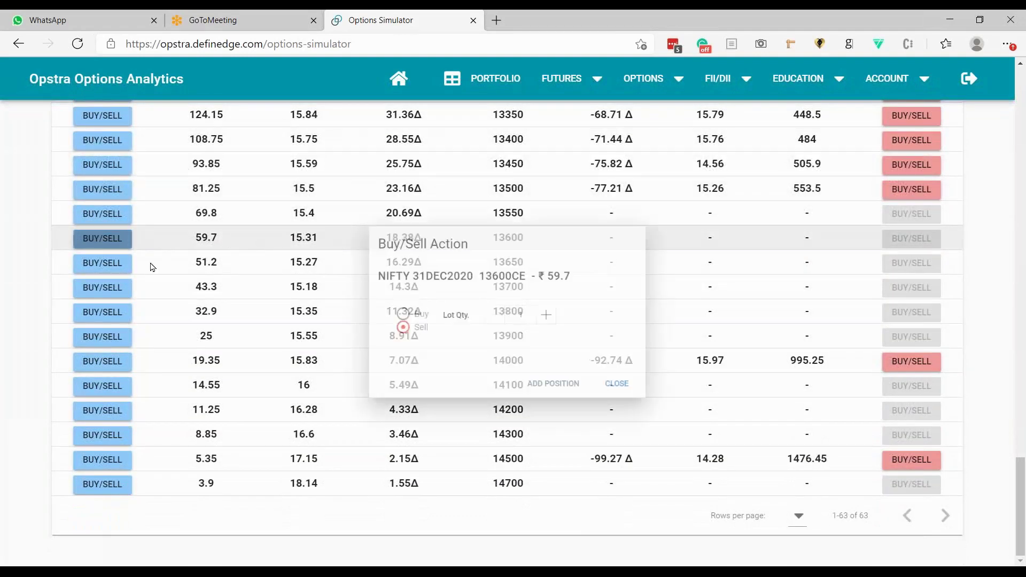
left_click(548, 394)
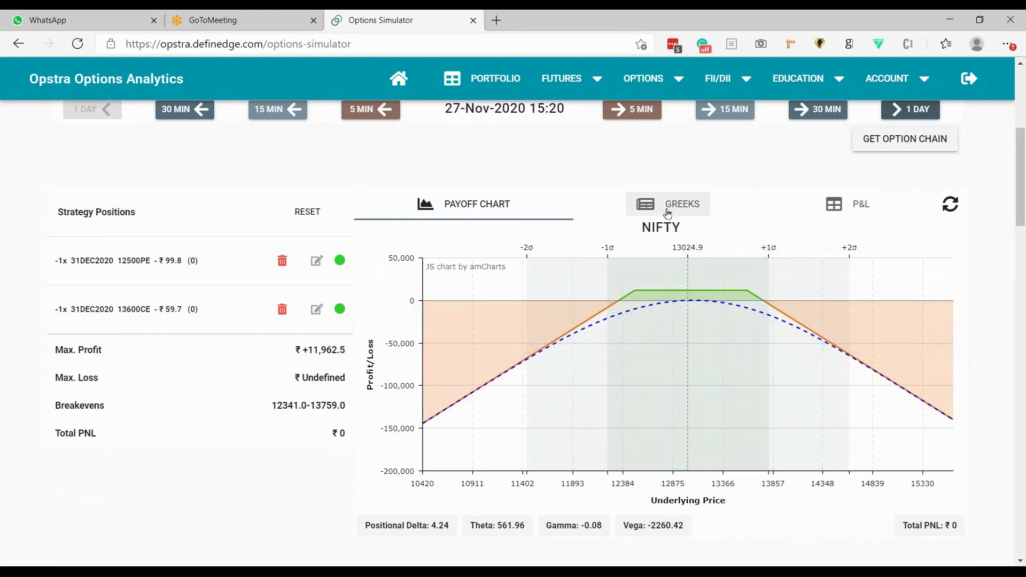
Review the short strangle's payoff chart, switch the expiry to 28JAN2021 and load its option chain.
scroll(748, 330, "up", 3)
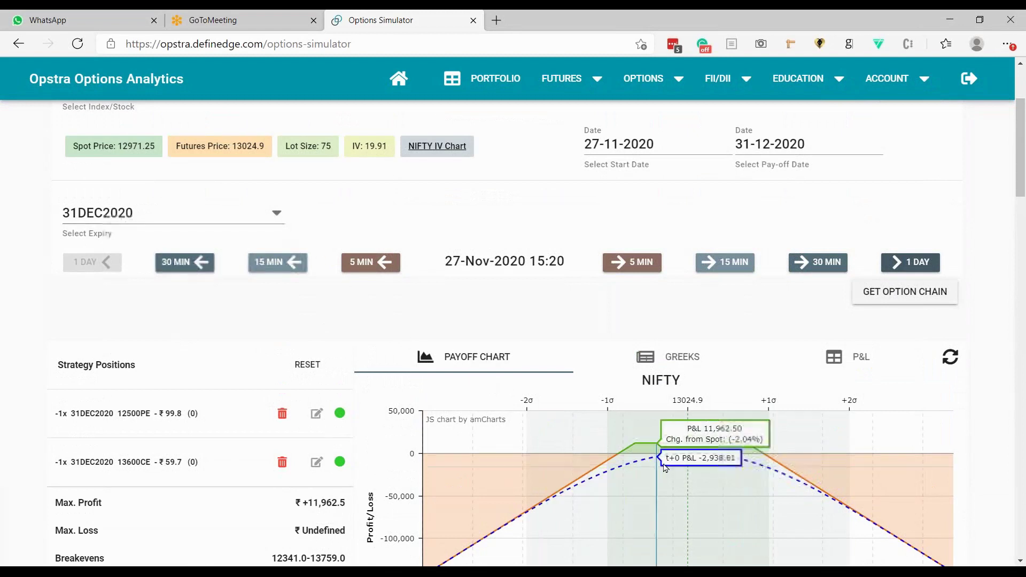
scroll(664, 455, "down", 2)
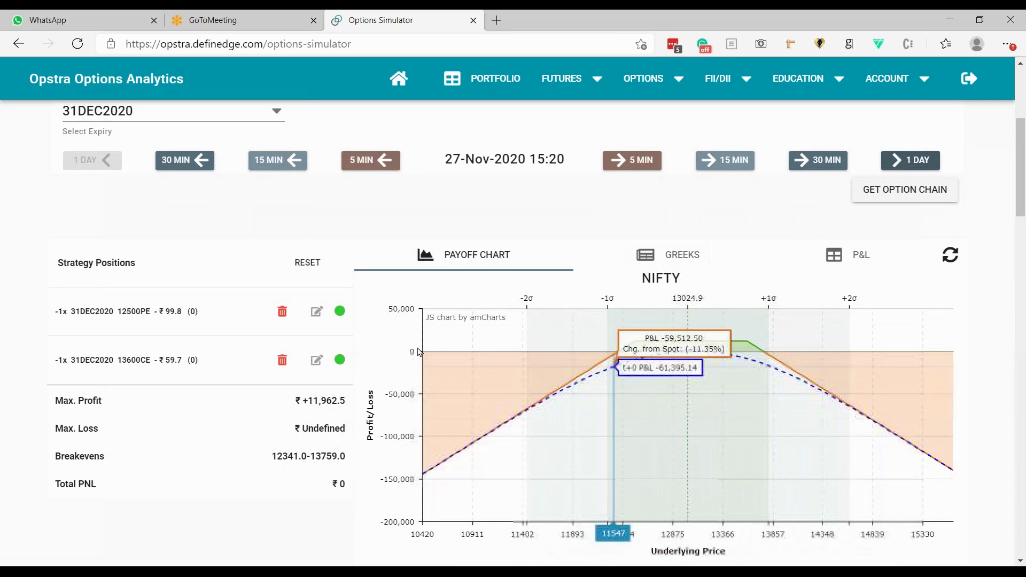
left_click(179, 120)
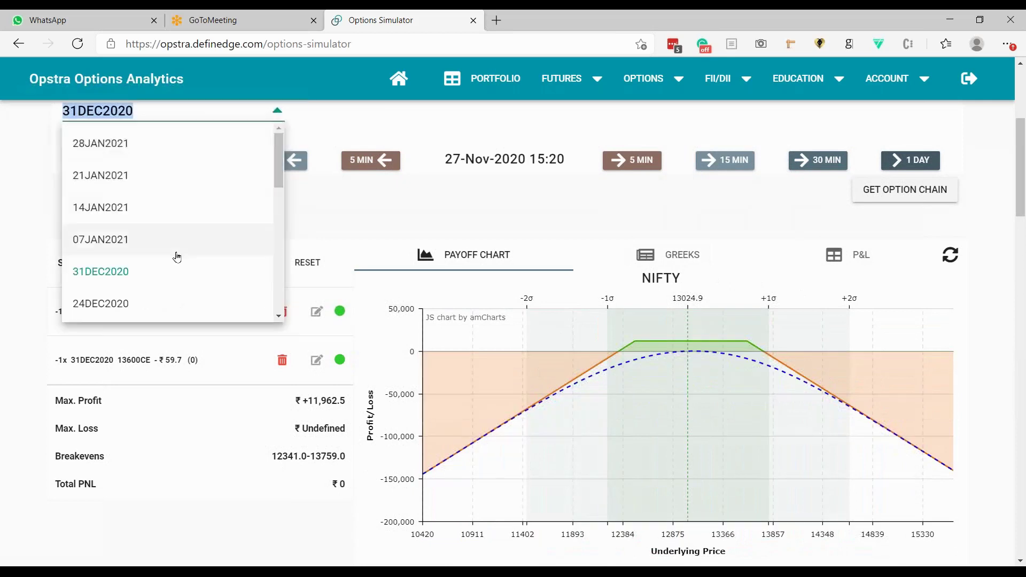
left_click(178, 142)
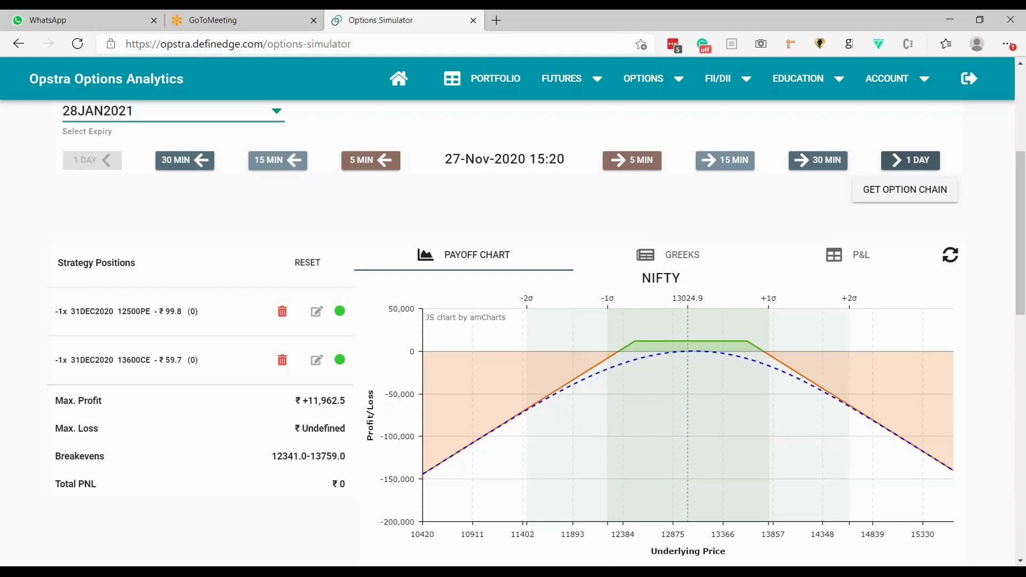
scroll(433, 322, "down", 5)
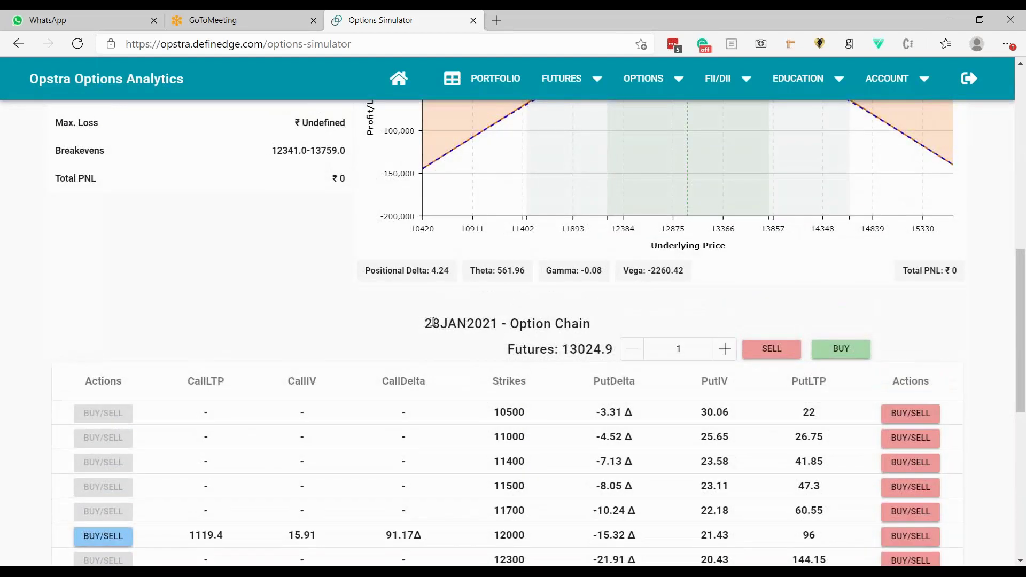
Find the 12000 strike in the 28JAN2021 chain and add a buy position of one lot of the 12000 put.
left_click_drag(433, 323, 481, 322)
scroll(484, 324, "down", 7)
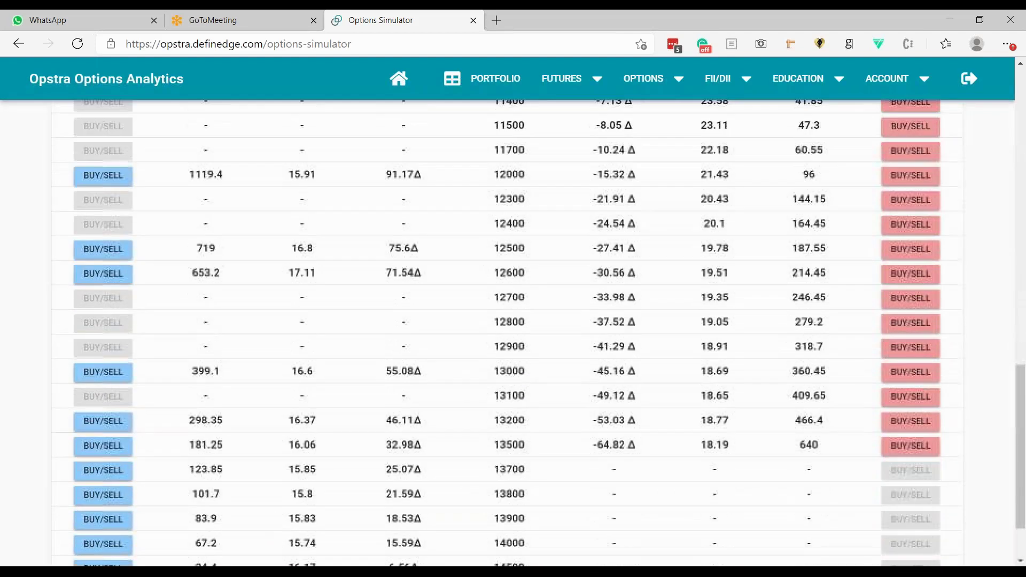
scroll(715, 368, "up", 4)
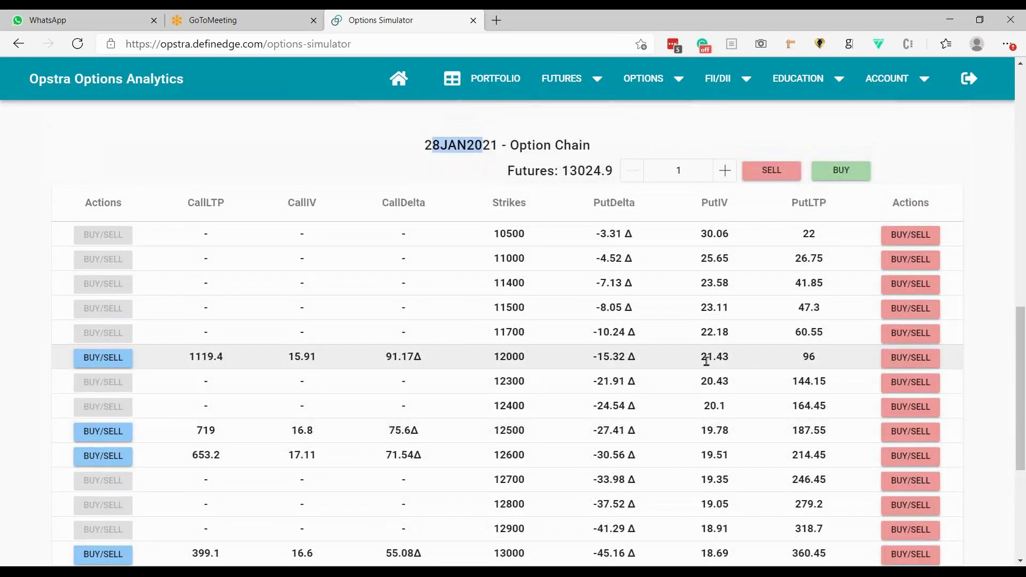
scroll(706, 362, "up", 10)
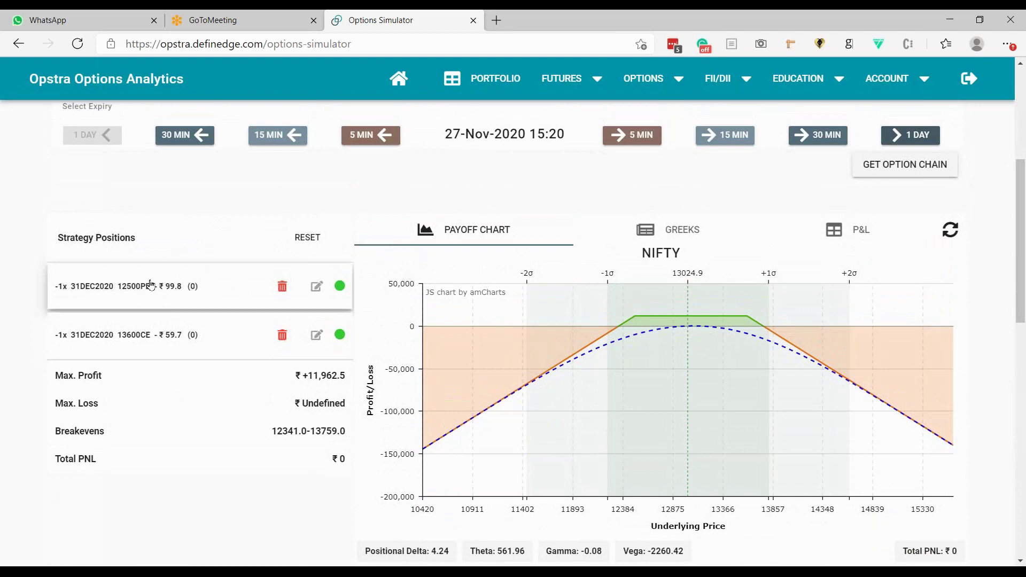
scroll(633, 404, "down", 2)
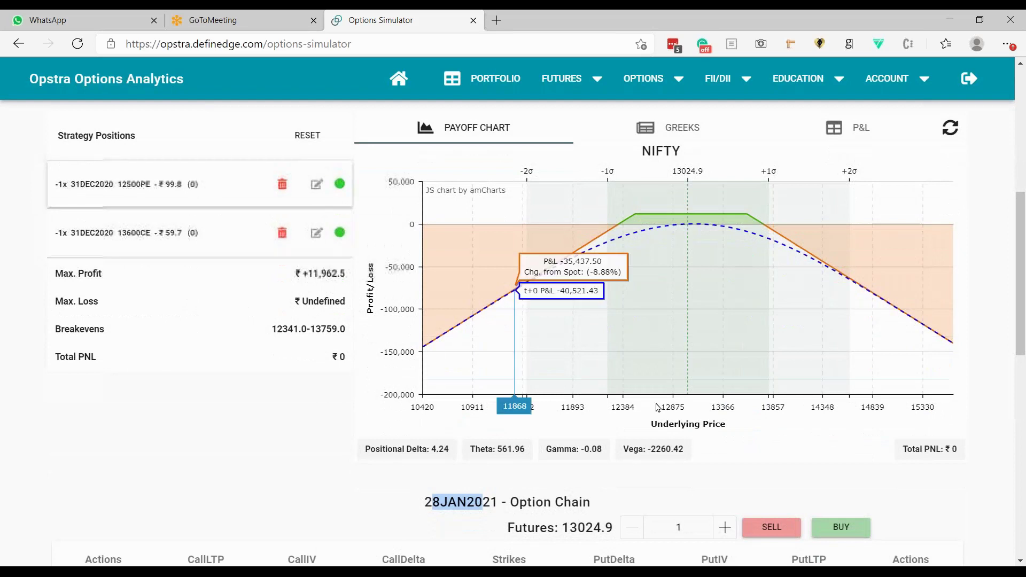
scroll(633, 404, "down", 8)
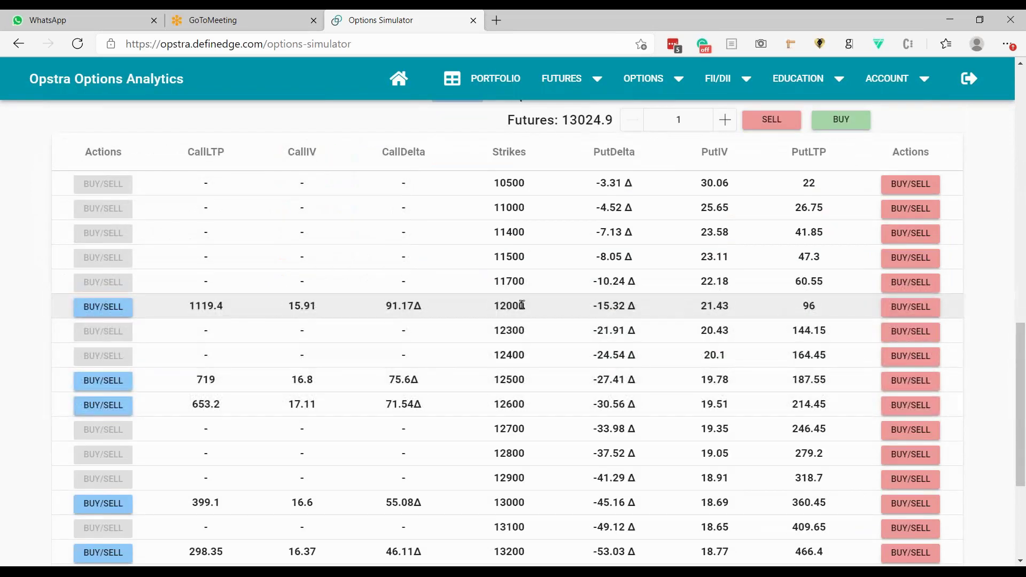
left_click(898, 307)
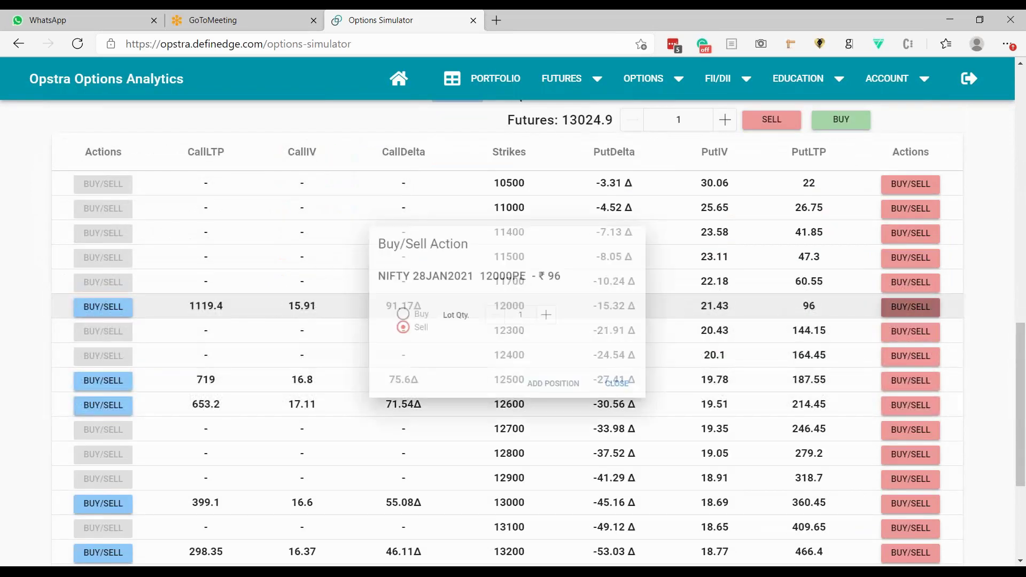
left_click(537, 397)
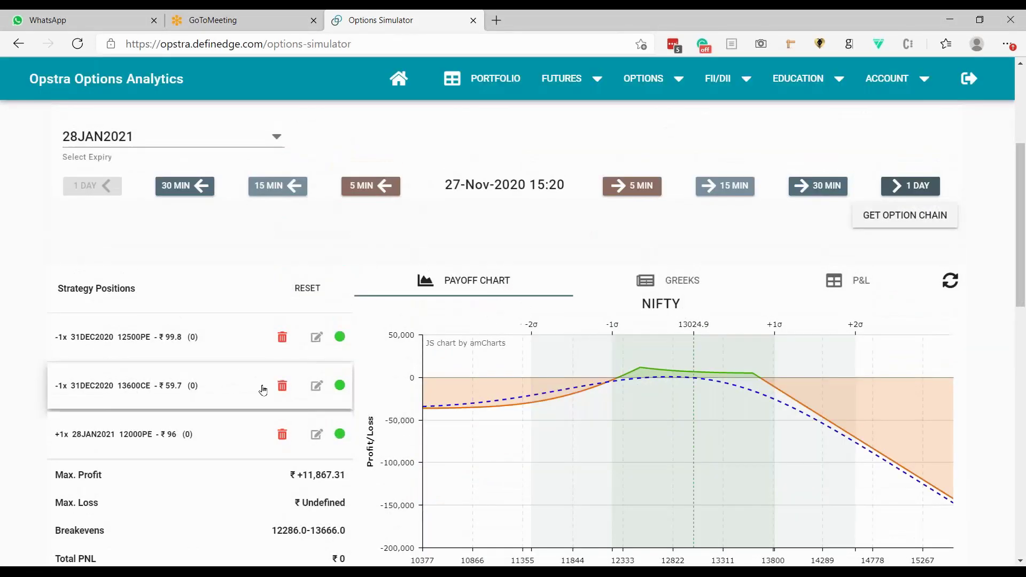
Add a buy position of one lot of the 28JAN2021 14000 call.
scroll(263, 390, "down", 6)
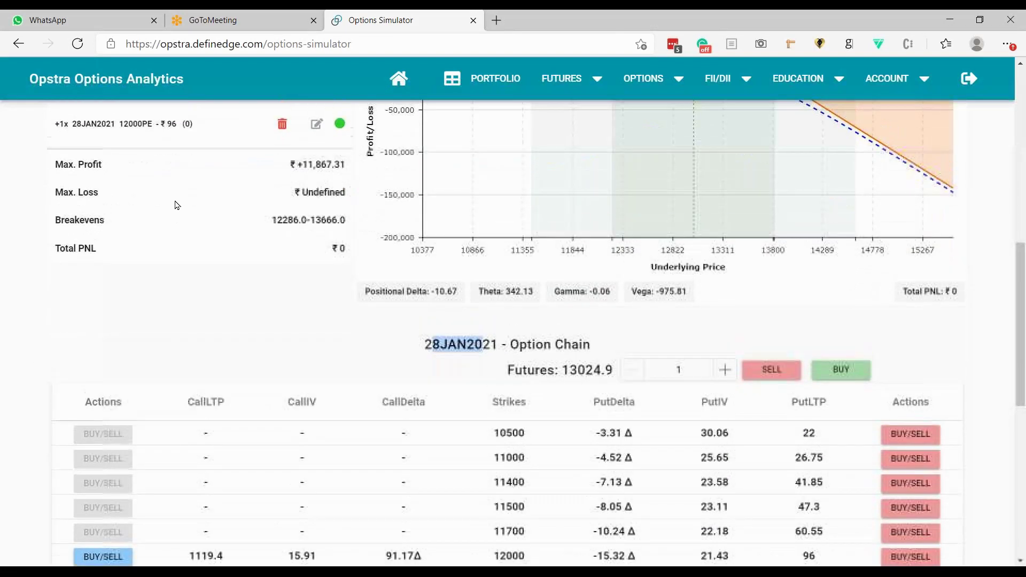
scroll(177, 201, "up", 1)
scroll(384, 378, "down", 9)
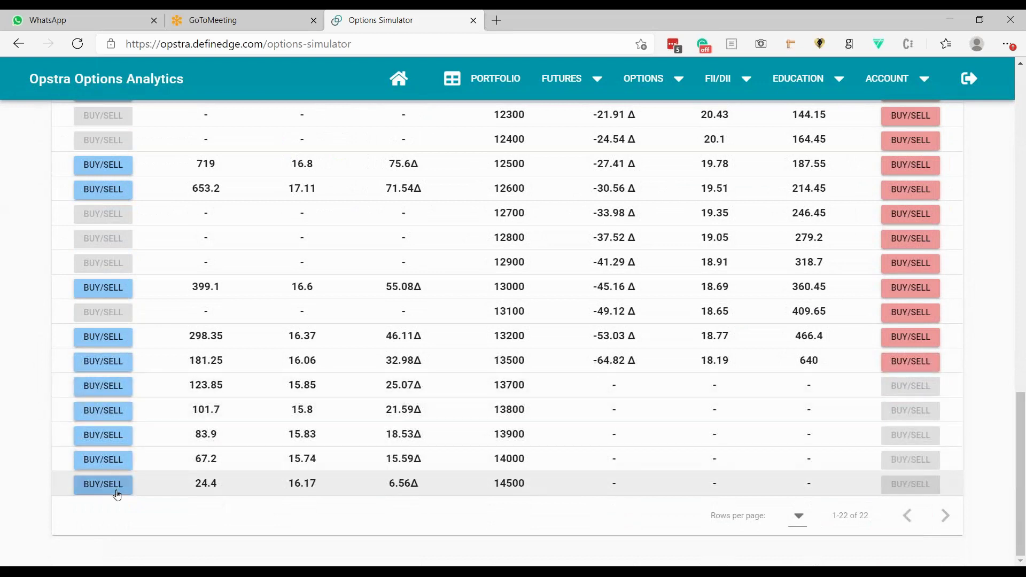
left_click(122, 460)
left_click(571, 399)
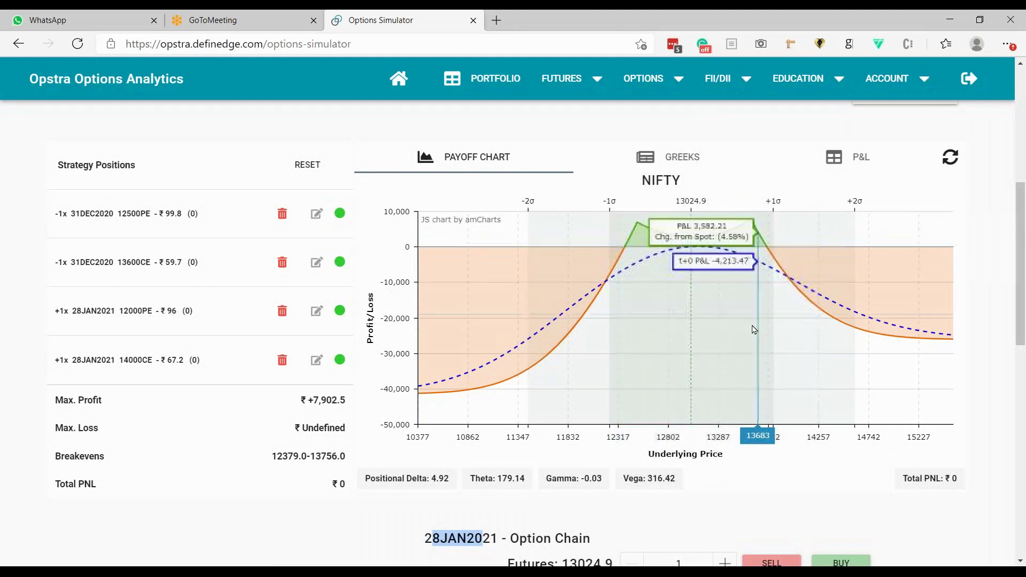
Examine the four-leg strategy's Greeks, especially positional theta and vega, and its maximum profit.
left_click(714, 170)
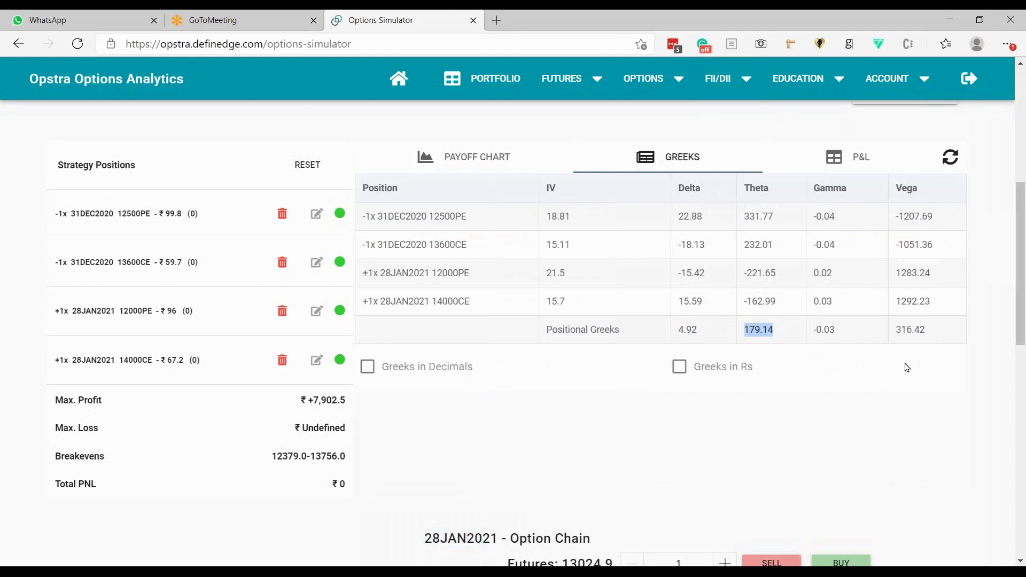
double_click(925, 331)
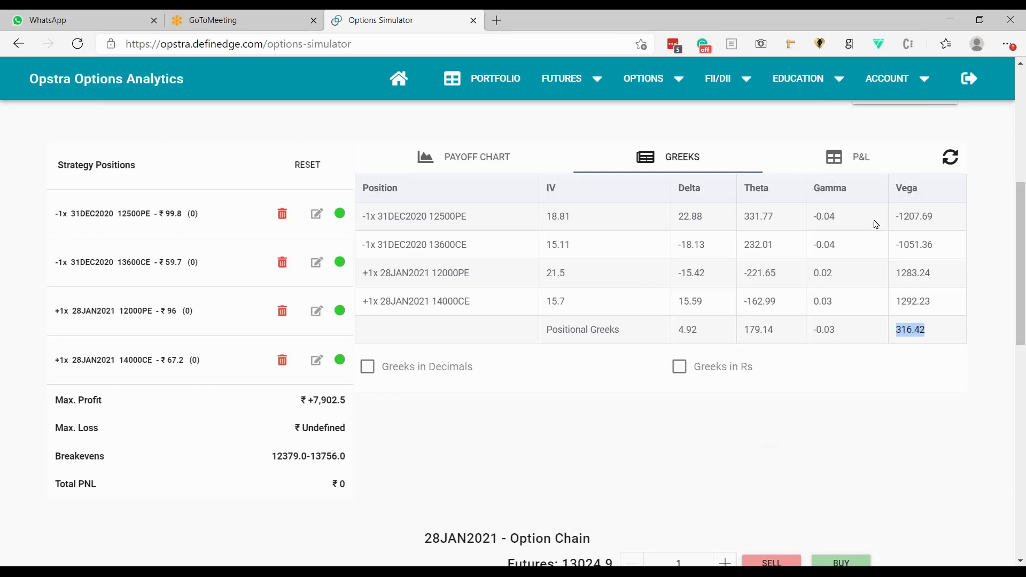
scroll(595, 412, "up", 7)
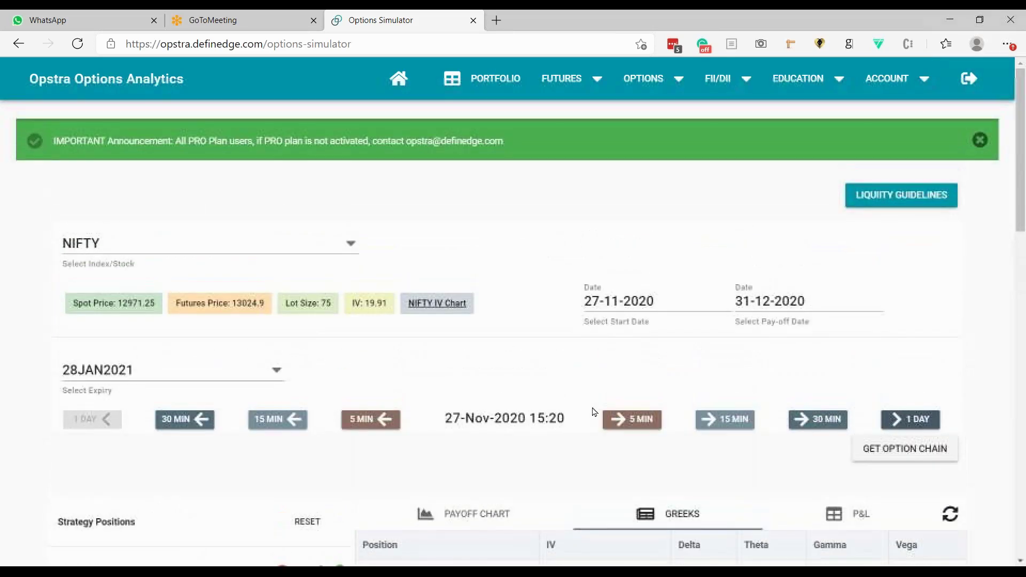
scroll(595, 412, "down", 6)
scroll(592, 412, "down", 2)
scroll(582, 409, "up", 1)
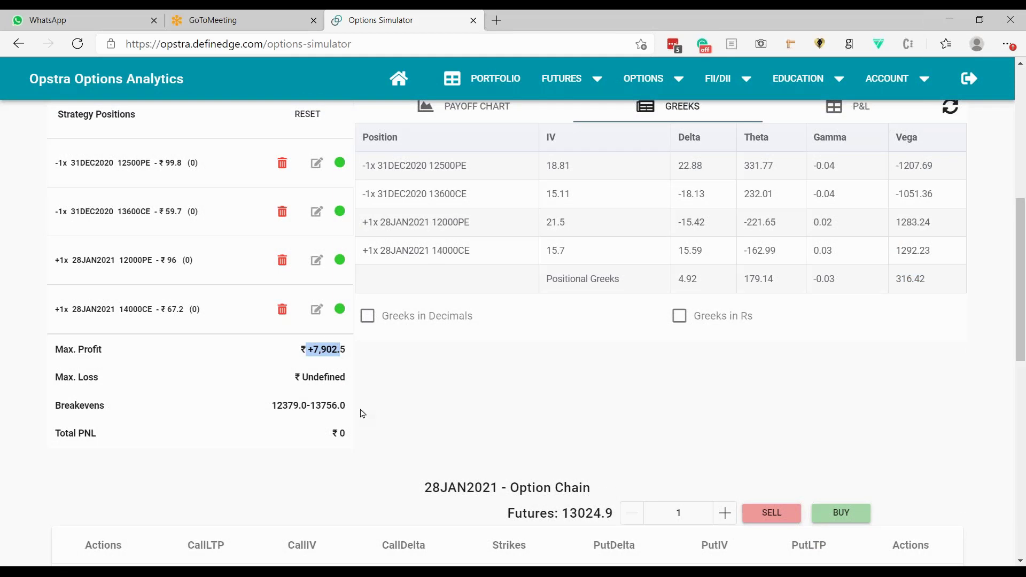
scroll(363, 414, "up", 6)
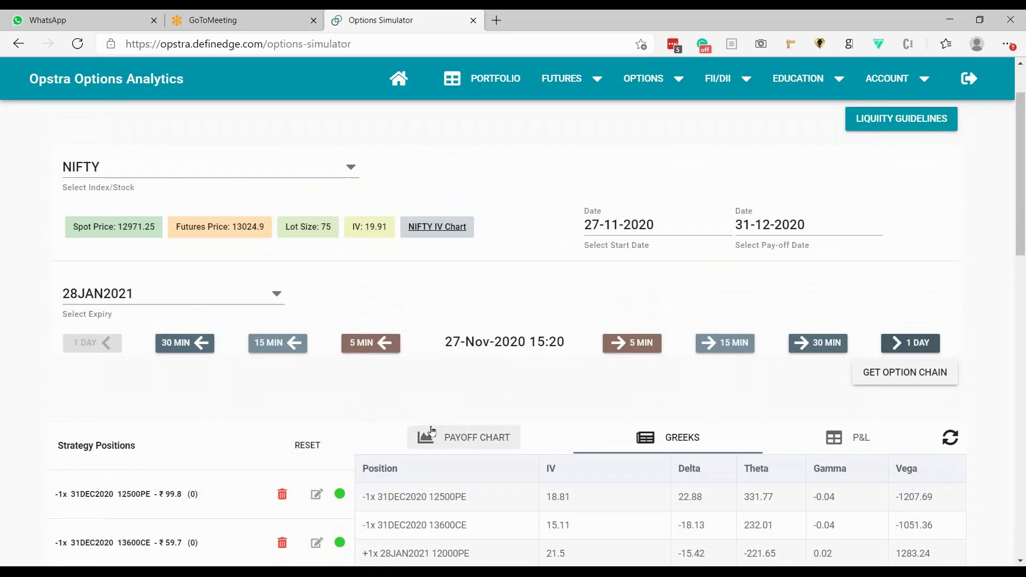
Return to the strategy's payoff chart, advance the simulation to 01-Dec-2020 15:20 and check the total PNL.
left_click(464, 437)
scroll(658, 473, "down", 1)
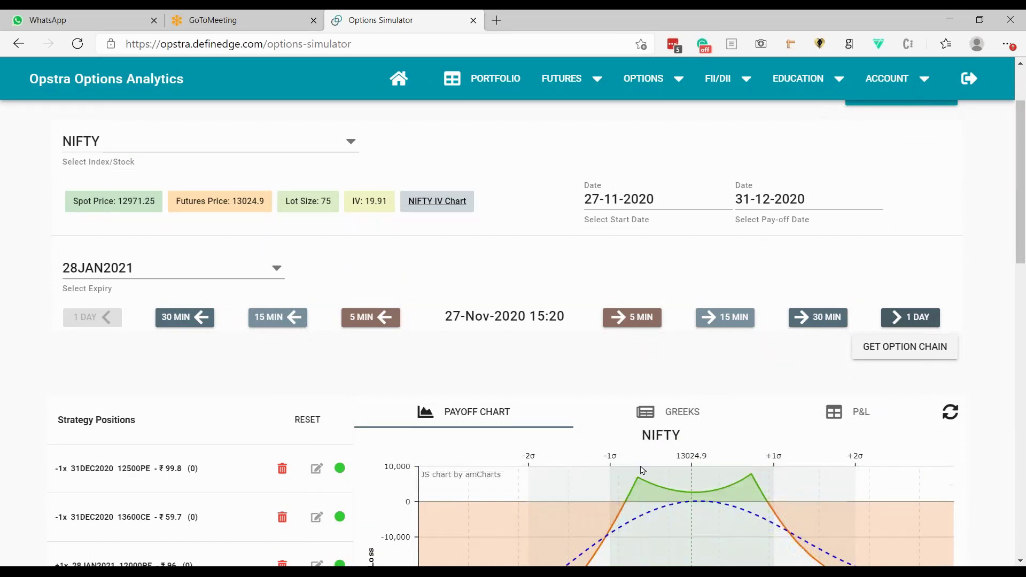
scroll(737, 481, "down", 4)
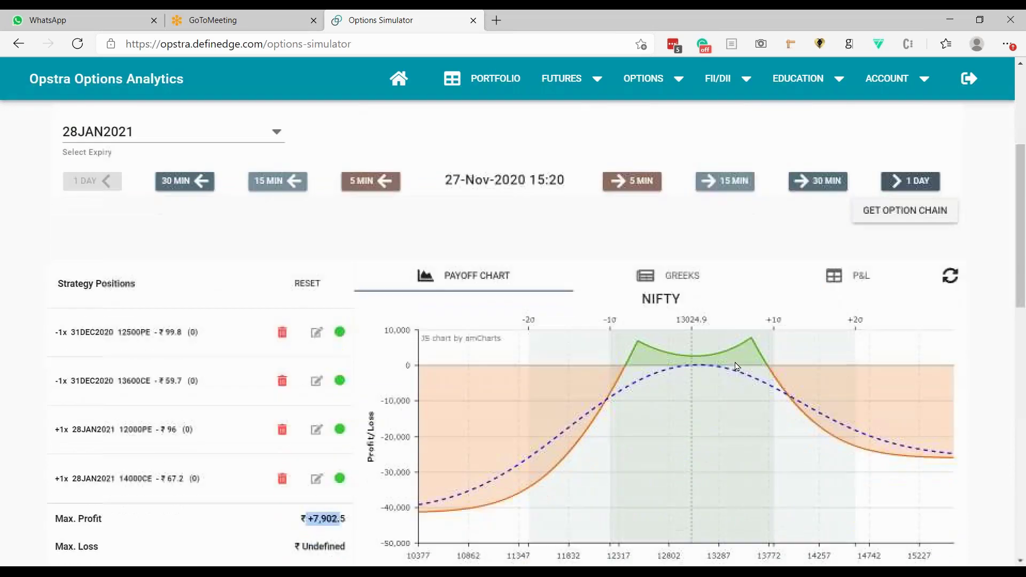
scroll(795, 311, "up", 2)
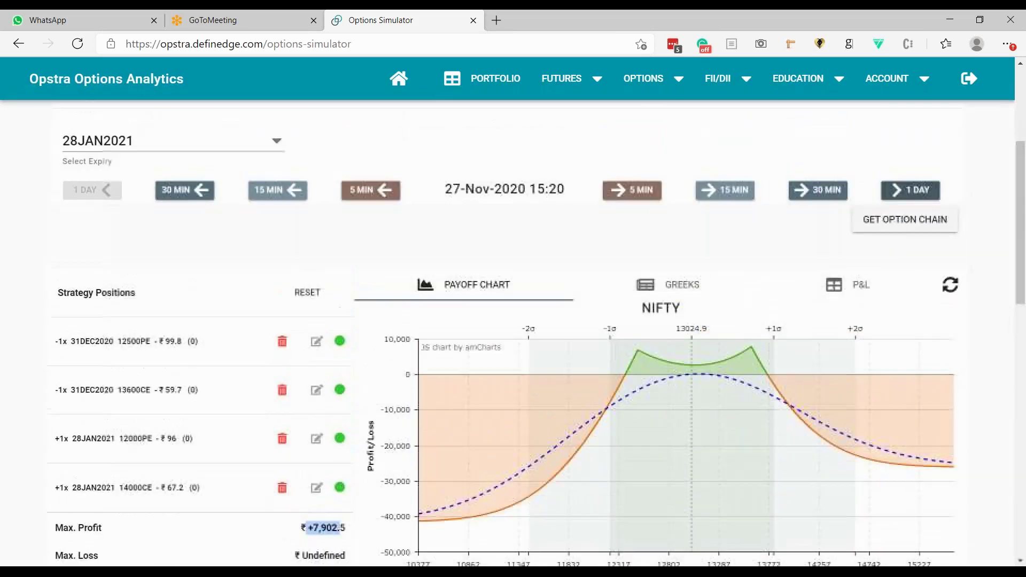
left_click(912, 193)
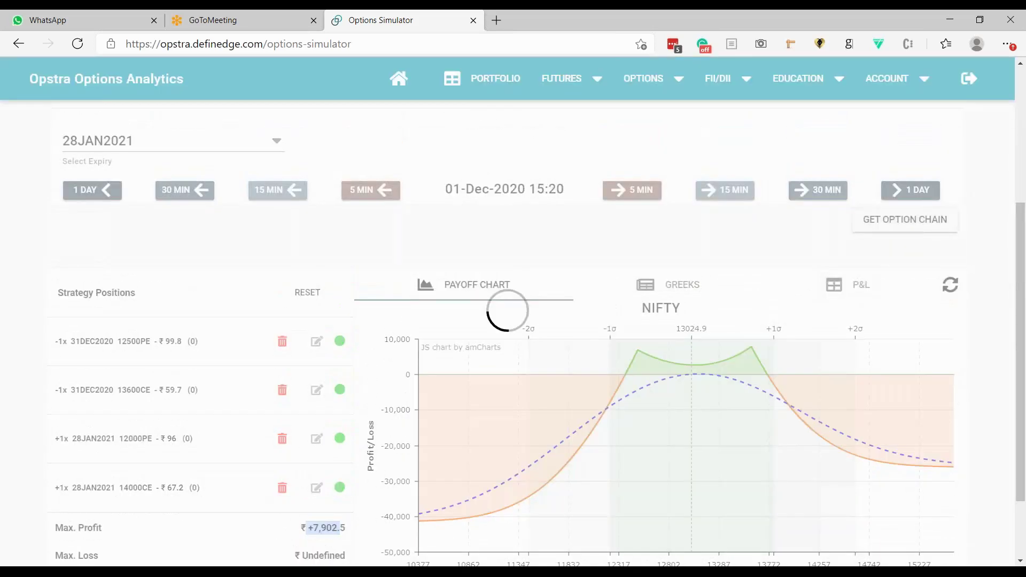
scroll(805, 404, "down", 2)
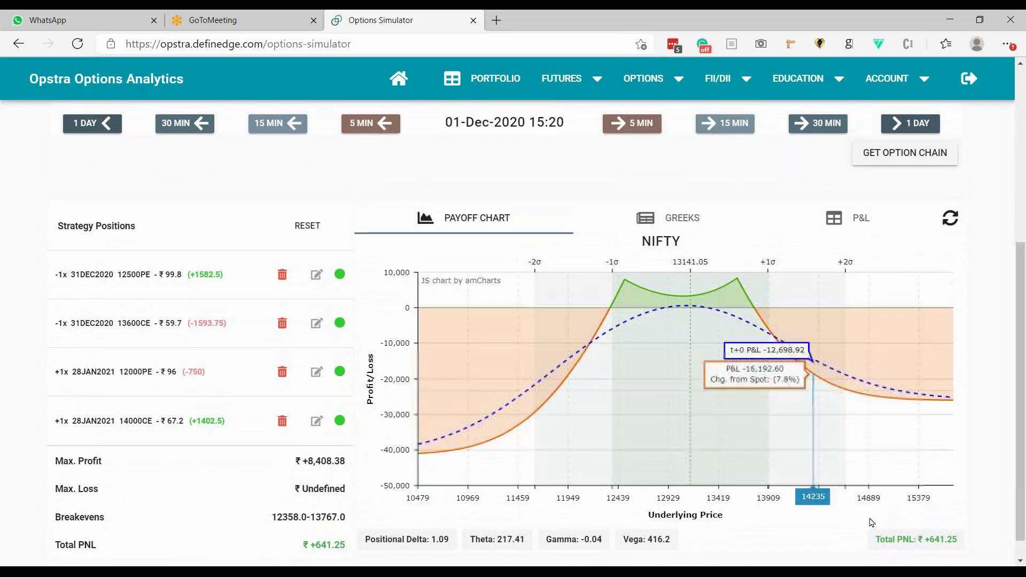
triple_click(961, 544)
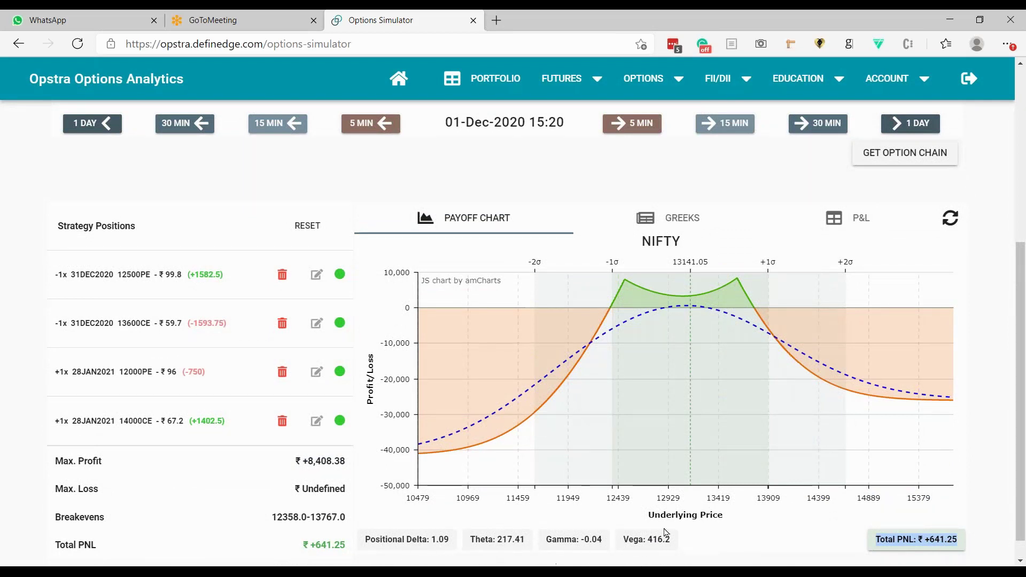
Advance the simulation one trading day at a time to 09-Dec-2020 15:20, following the strategy's PNL and positional delta.
left_click(911, 124)
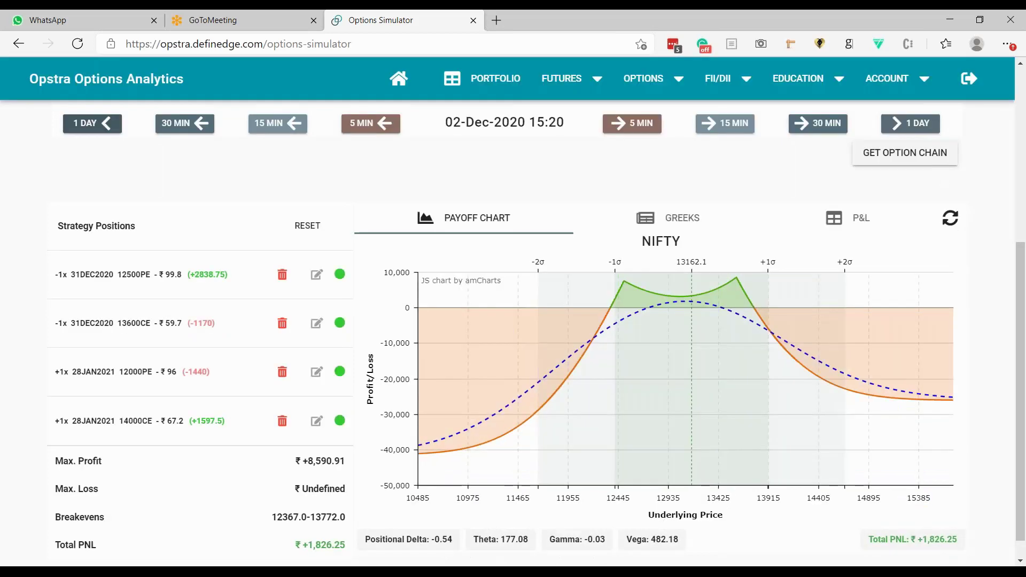
left_click(911, 124)
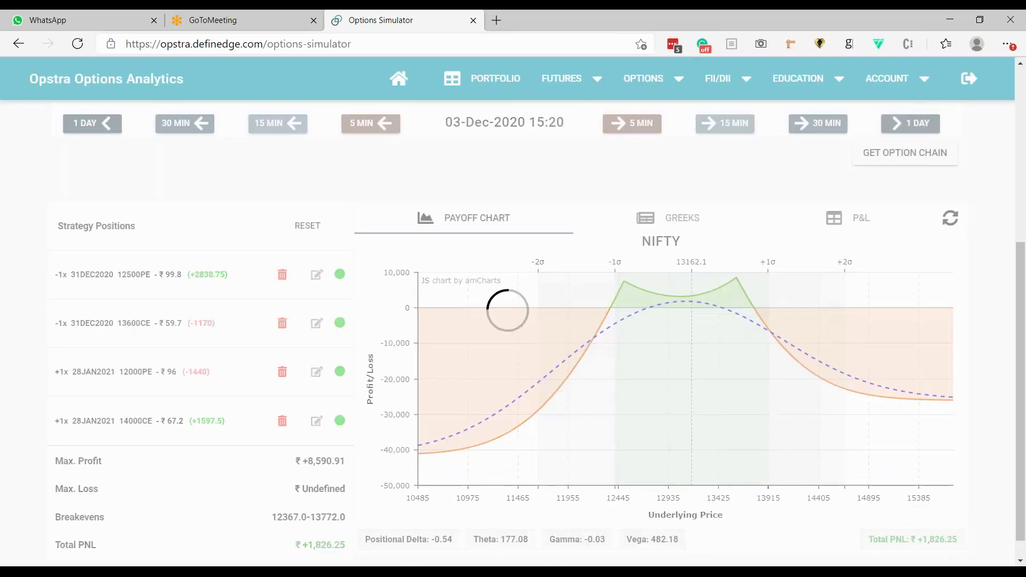
left_click(912, 124)
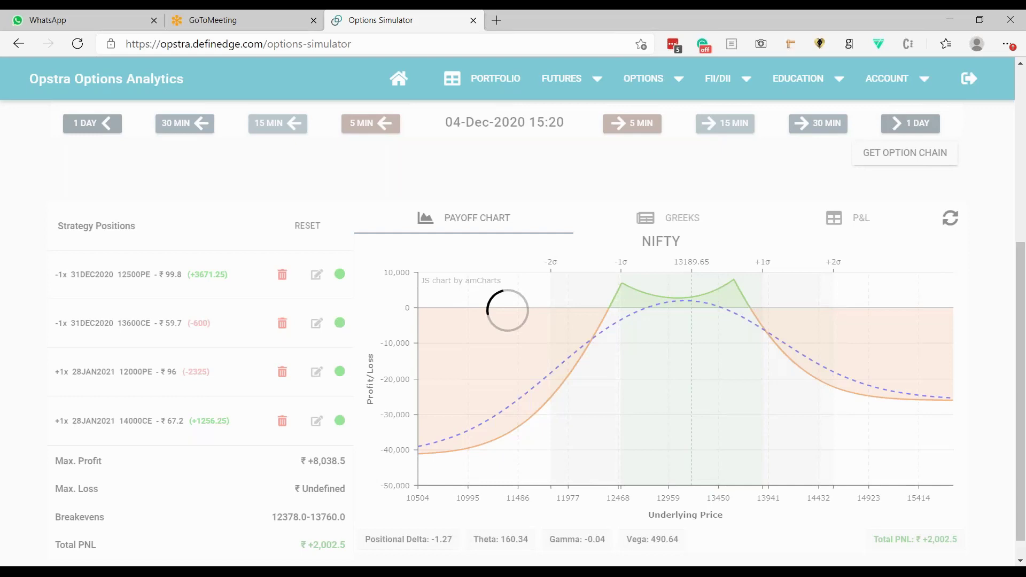
left_click(910, 123)
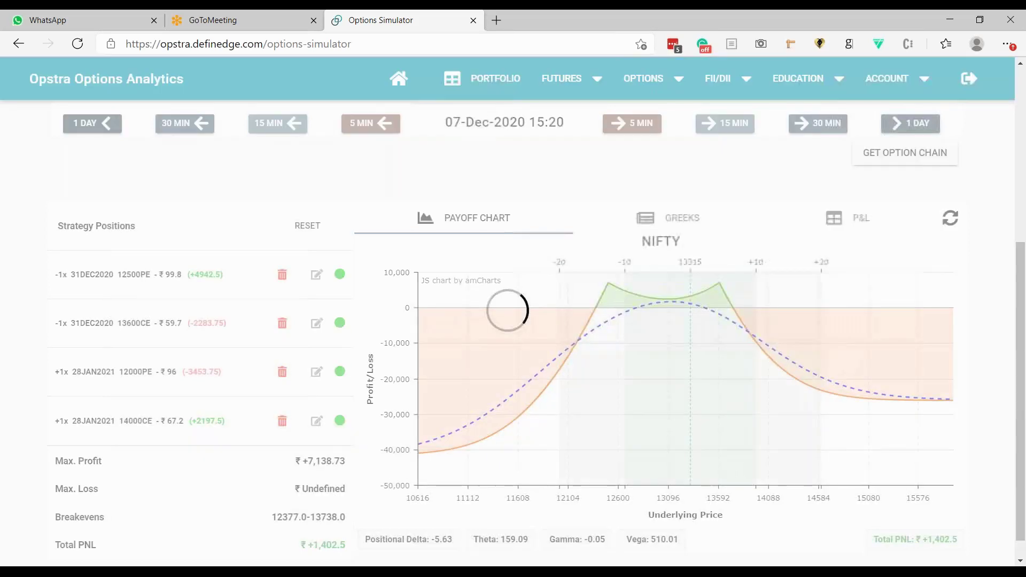
left_click(910, 122)
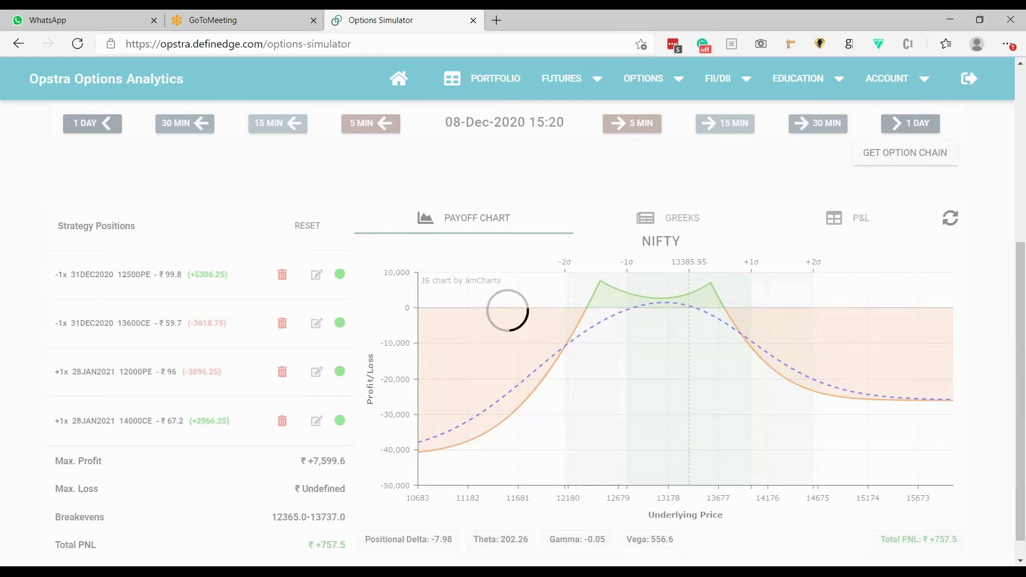
left_click(911, 123)
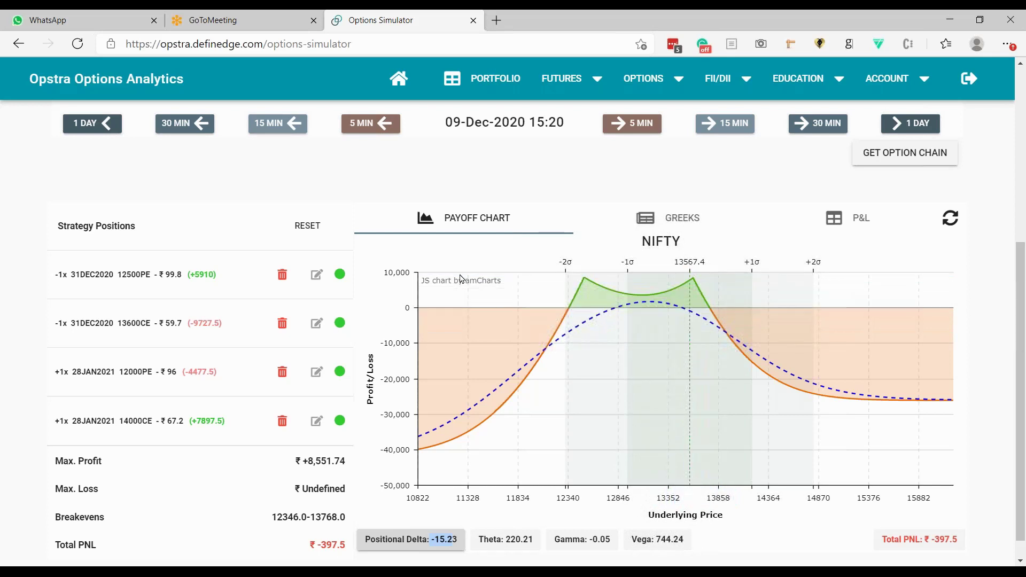
Look up the short 31DEC2020 13600 call's current price in the P&L table and exit the position at 189.4.
triple_click(138, 334)
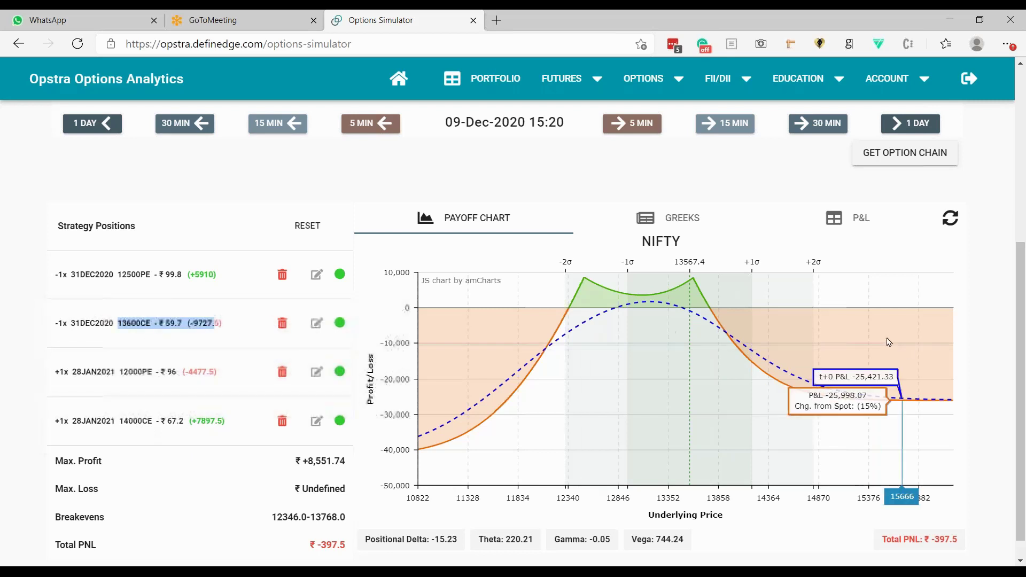
left_click(863, 219)
scroll(511, 415, "down", 1)
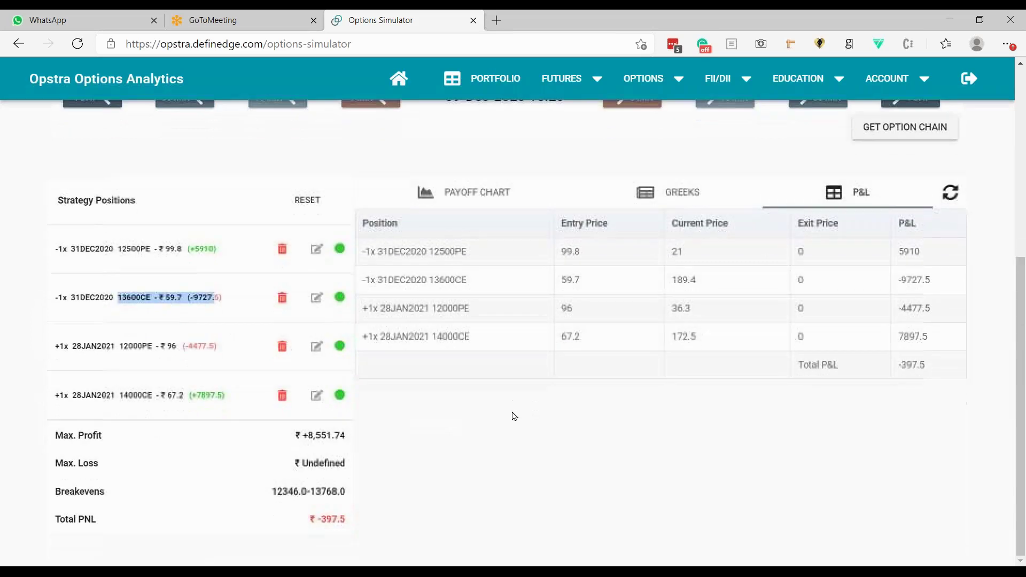
left_click(315, 298)
double_click(437, 342)
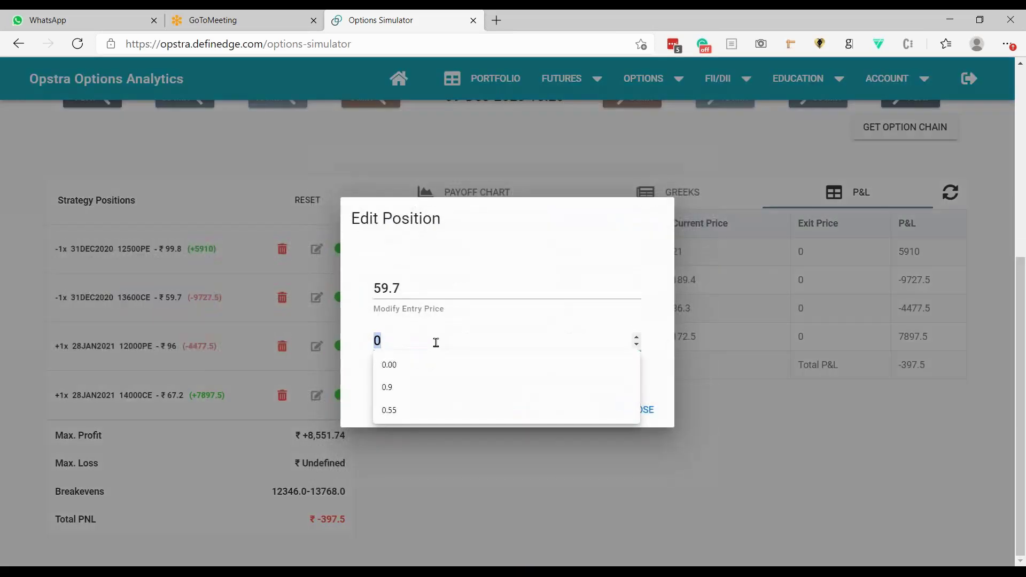
type("189.4")
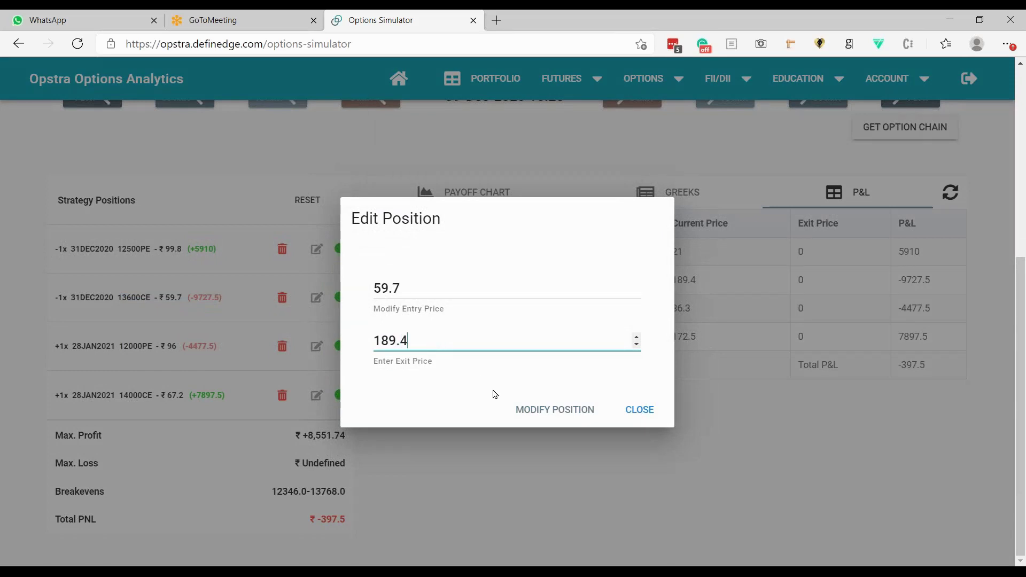
left_click(528, 410)
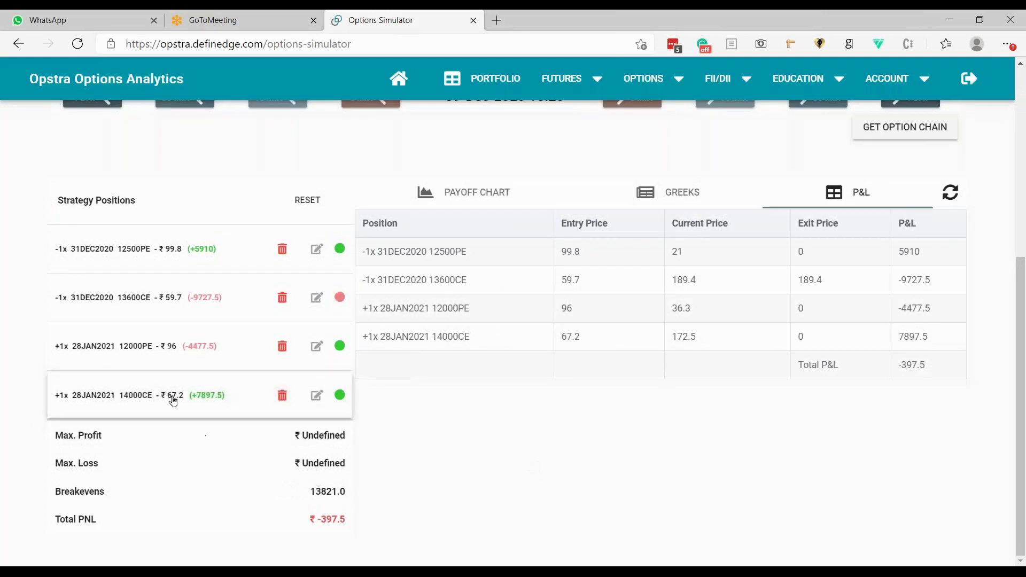
scroll(453, 423, "up", 3)
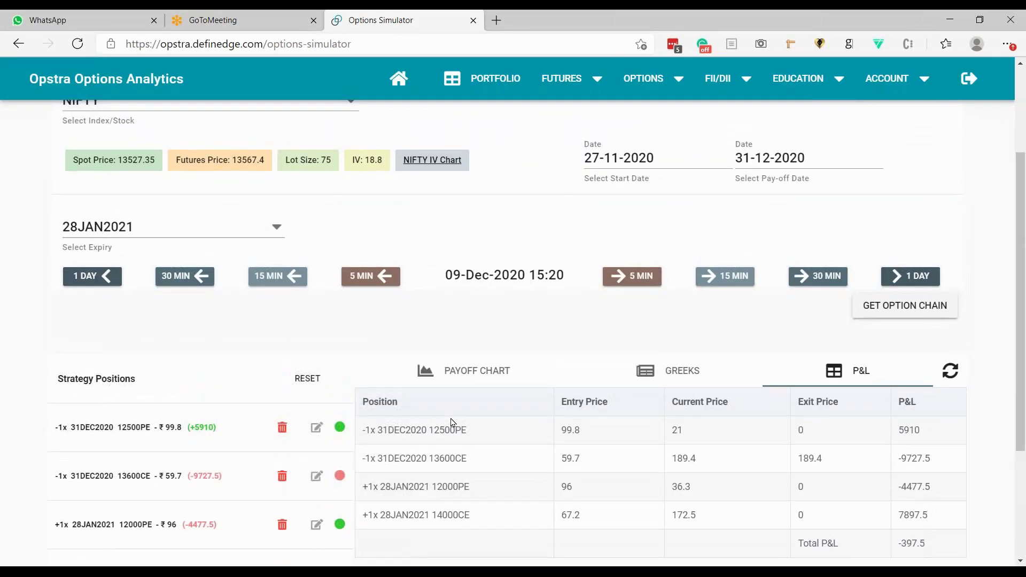
scroll(453, 423, "down", 3)
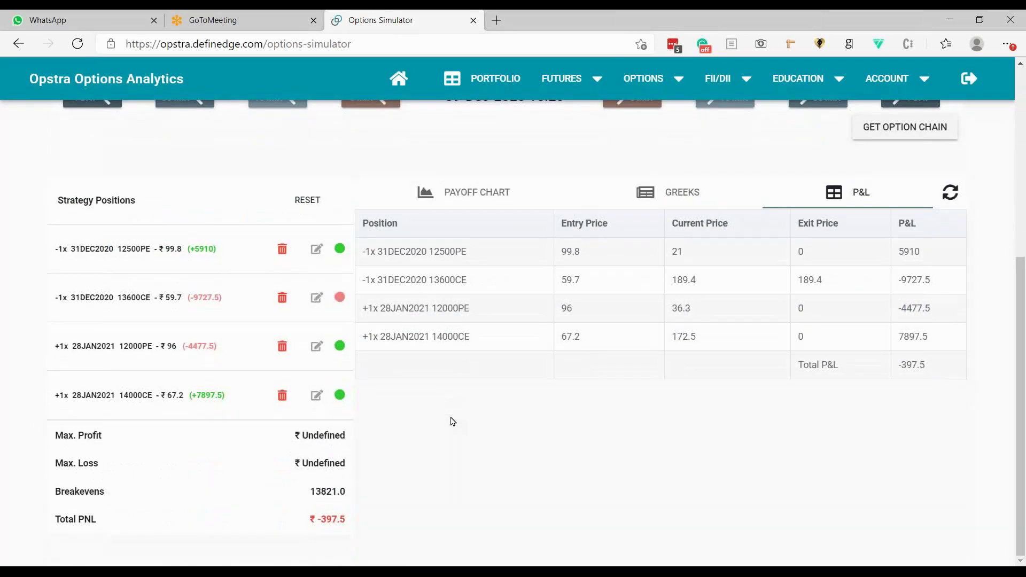
scroll(461, 410, "up", 1)
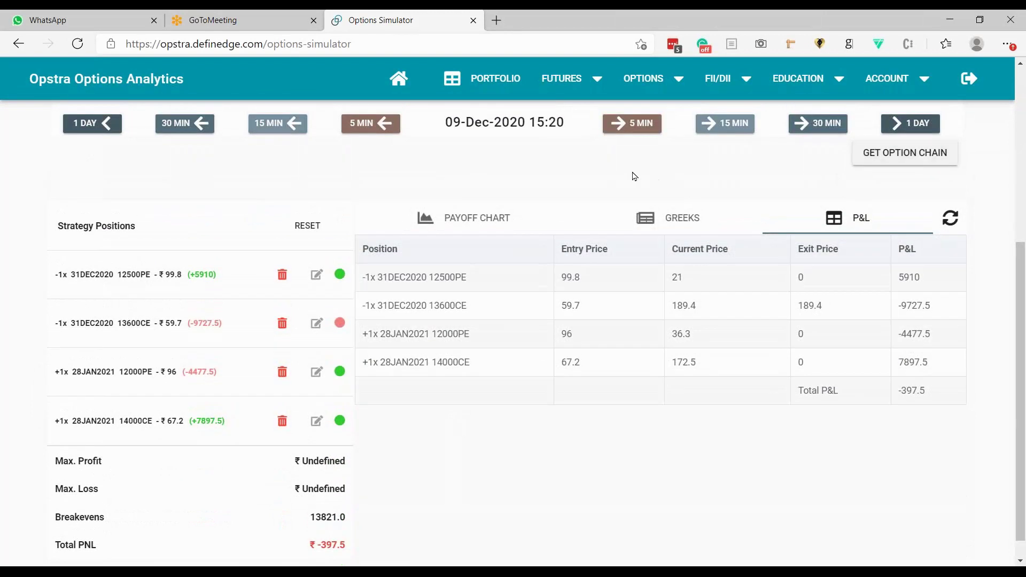
Load the NIFTY option chain for the 31DEC2020 expiry.
scroll(635, 176, "up", 3)
left_click(224, 225)
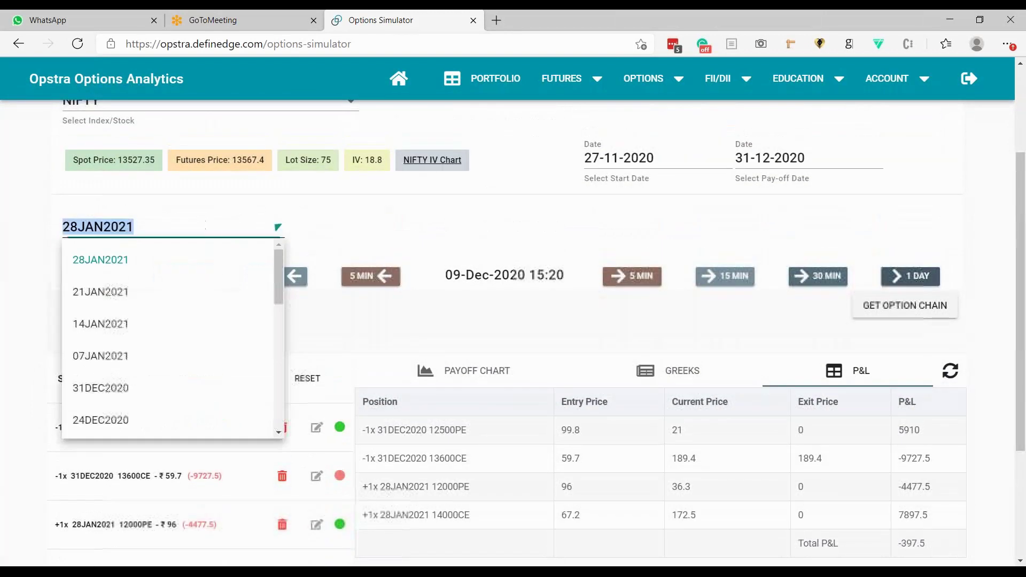
left_click(204, 388)
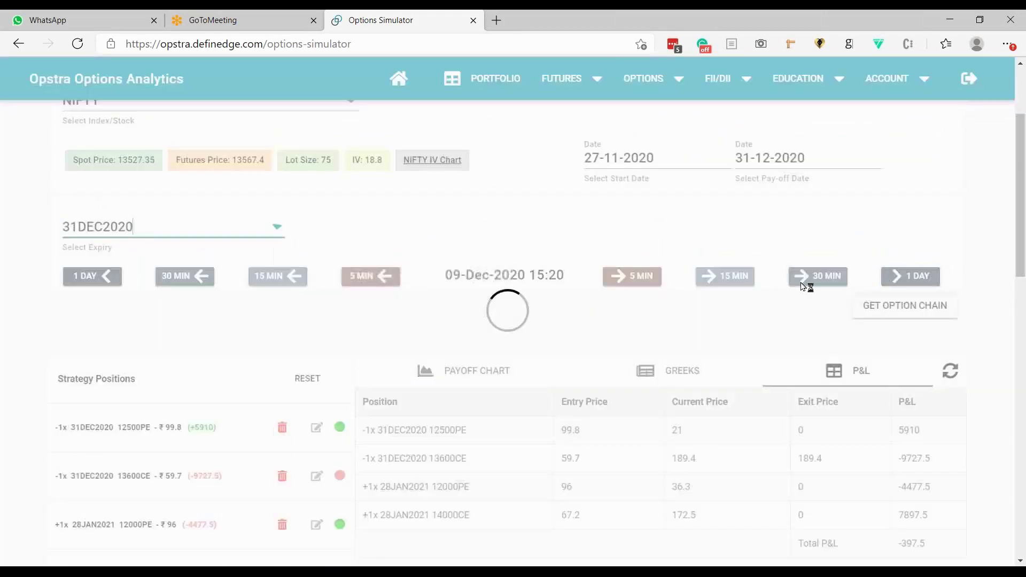
left_click(882, 308)
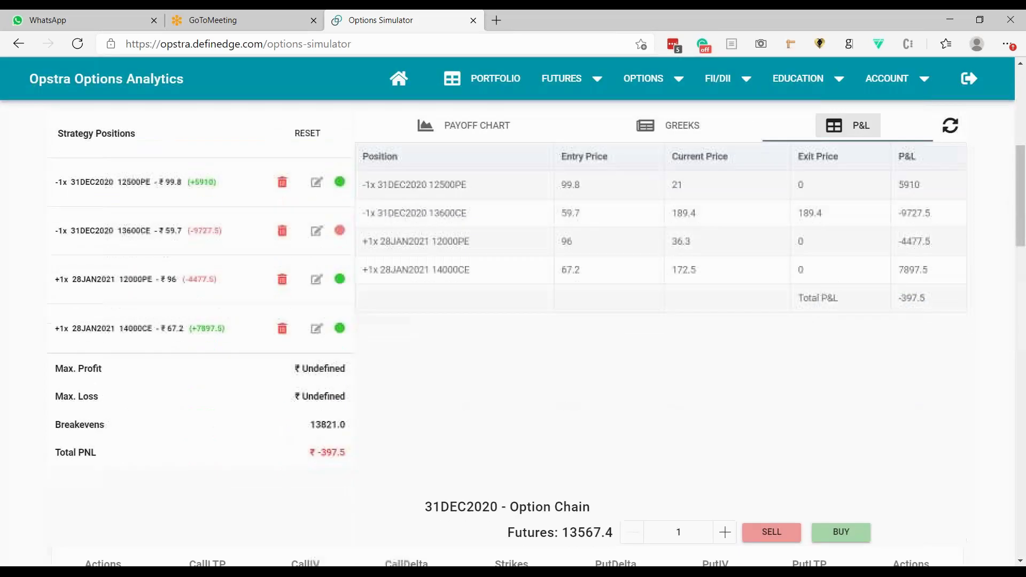
Sell one lot of the 31DEC2020 14000 call from the option chain at 52.7.
scroll(642, 319, "up", 5)
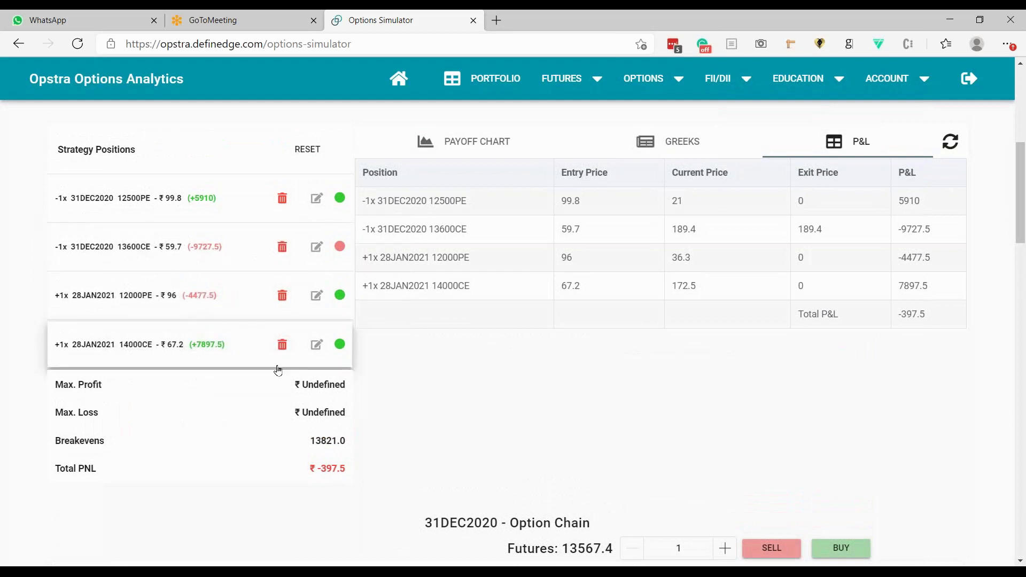
scroll(476, 385, "down", 20)
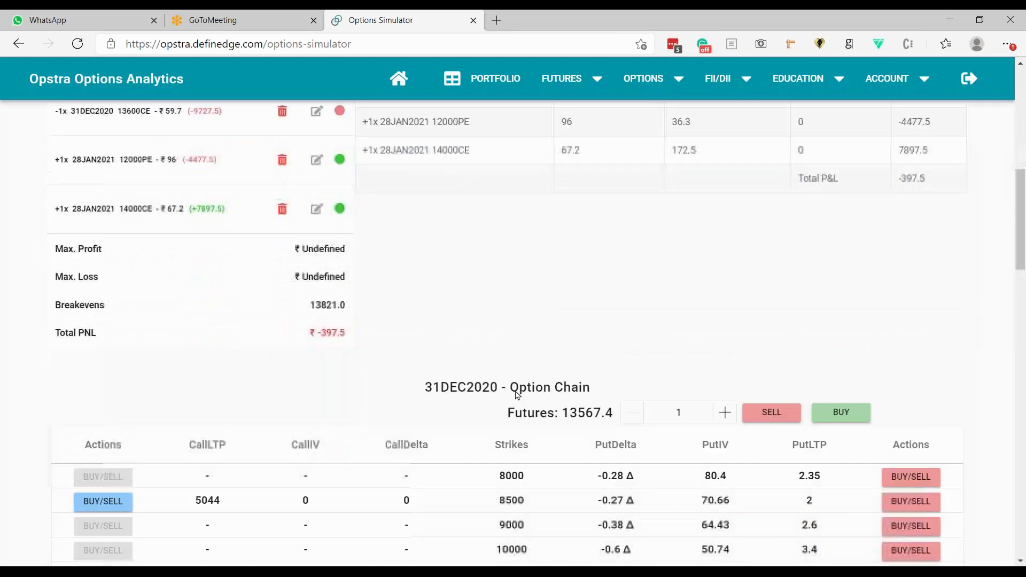
scroll(346, 435, "down", 4)
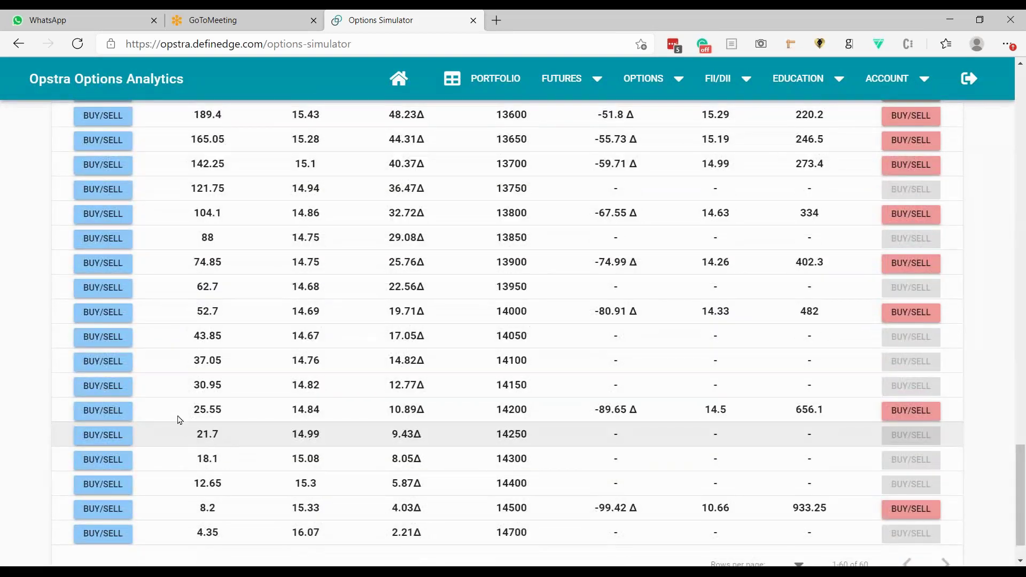
left_click(81, 313)
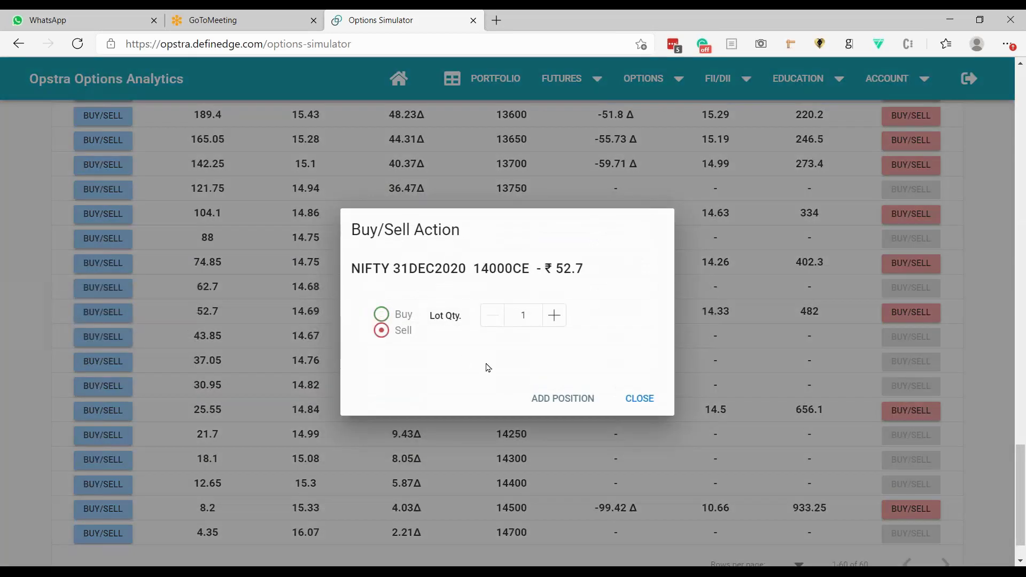
left_click(562, 393)
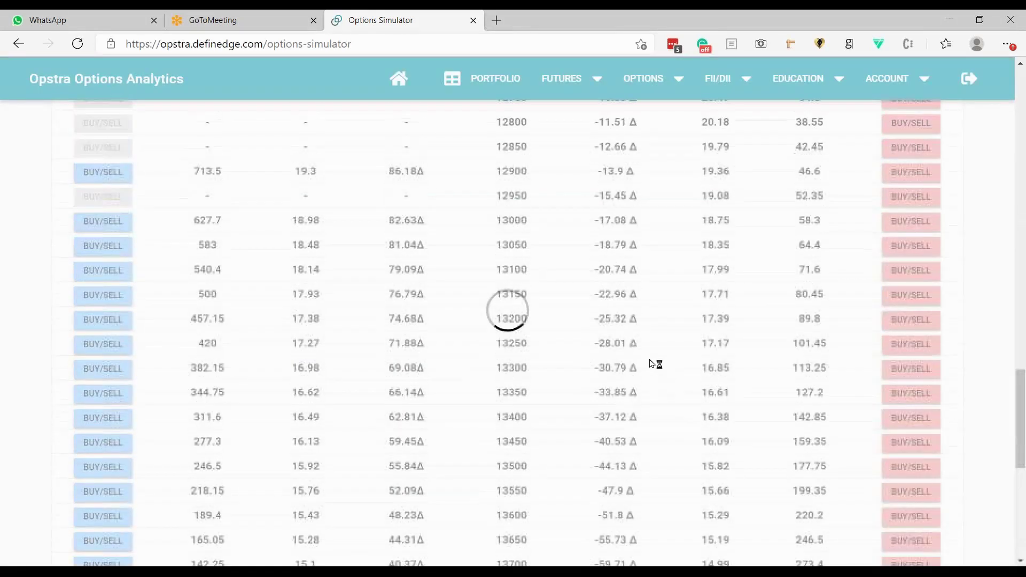
Review the strategy's Greeks and payoff chart, and delete the short 31DEC2020 14000 call from the positions.
left_click(683, 223)
left_click_drag(704, 420, 672, 417)
left_click(471, 219)
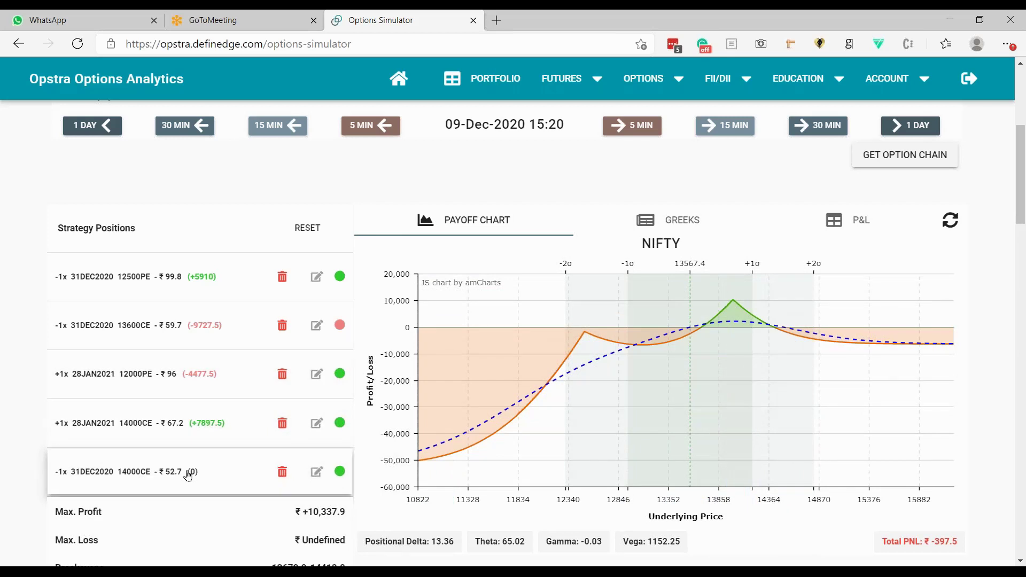
left_click(282, 472)
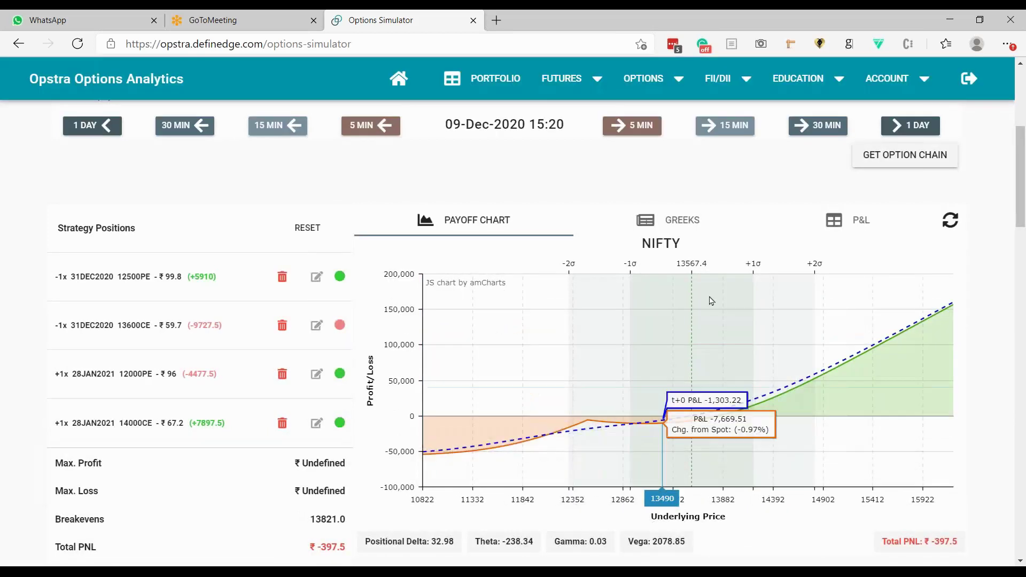
Sell one lot of the 31DEC2020 13800 call at 104.1 and examine the strategy's payoff chart.
left_click(840, 232)
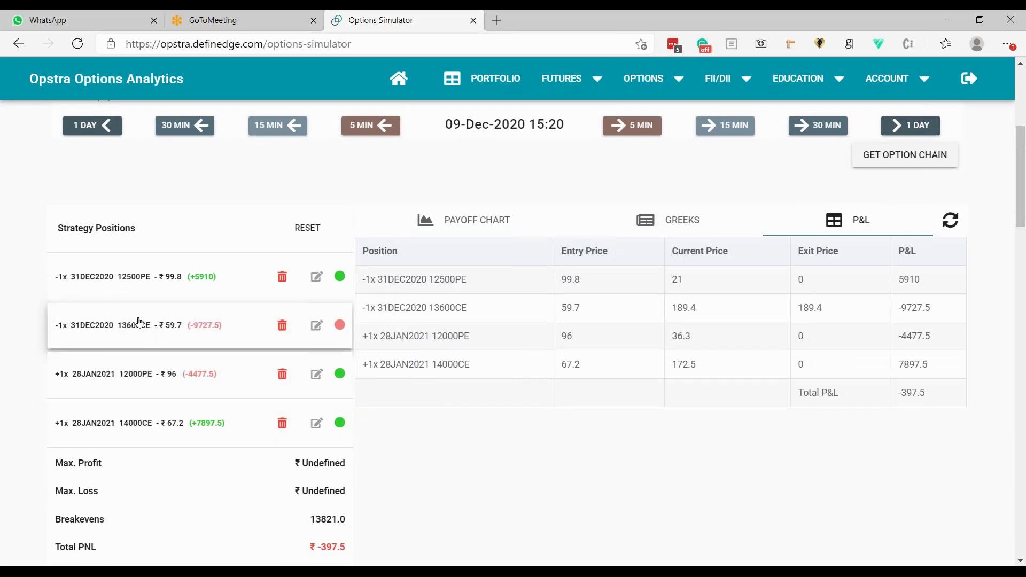
scroll(470, 408, "down", 7)
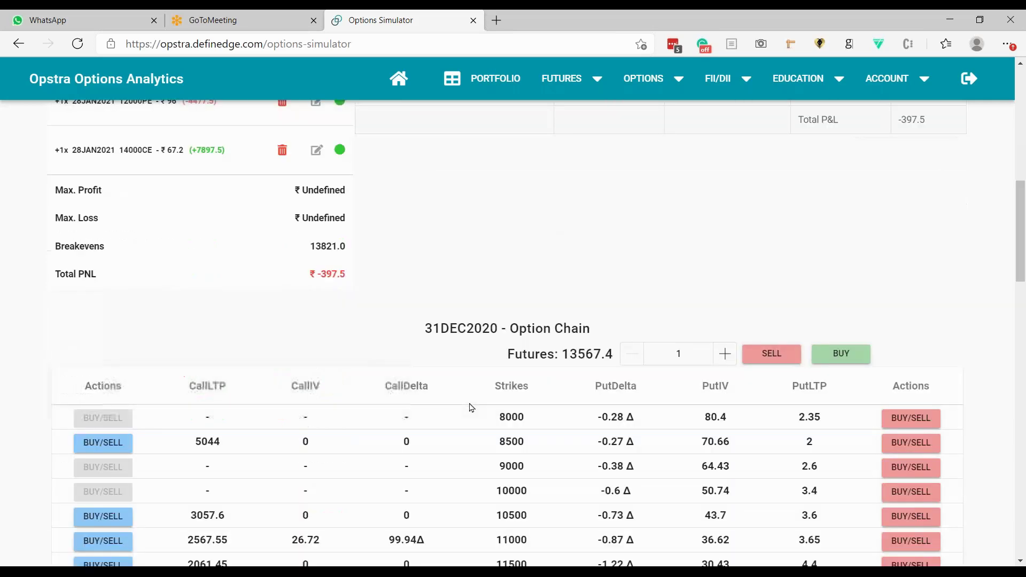
scroll(663, 383, "down", 15)
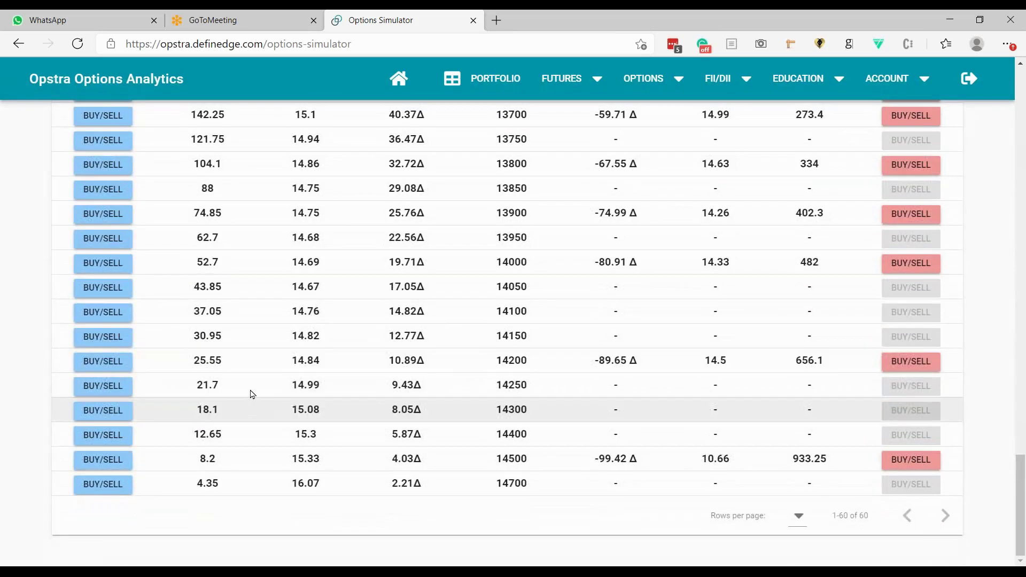
left_click(86, 166)
left_click(572, 406)
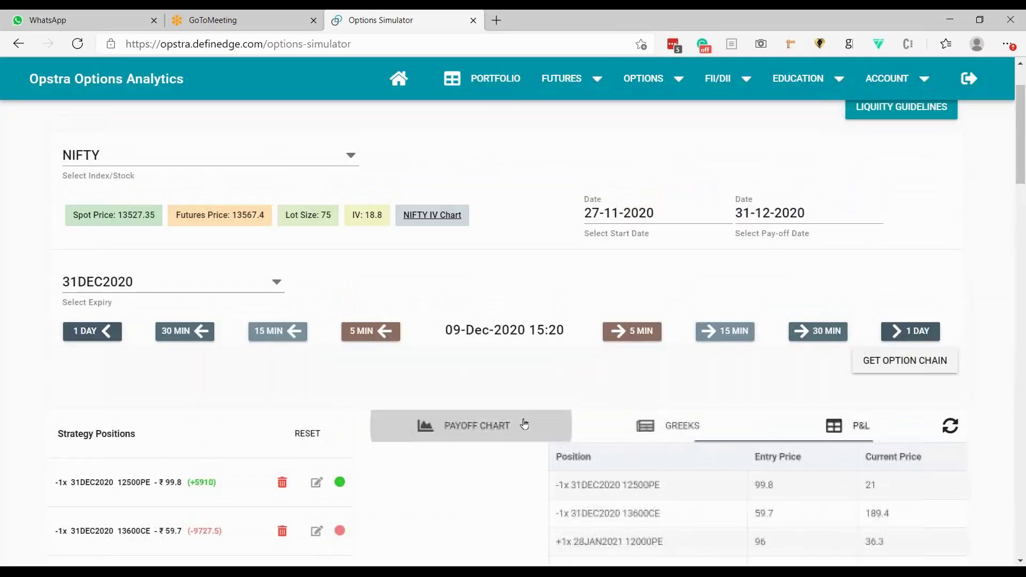
scroll(687, 373, "down", 4)
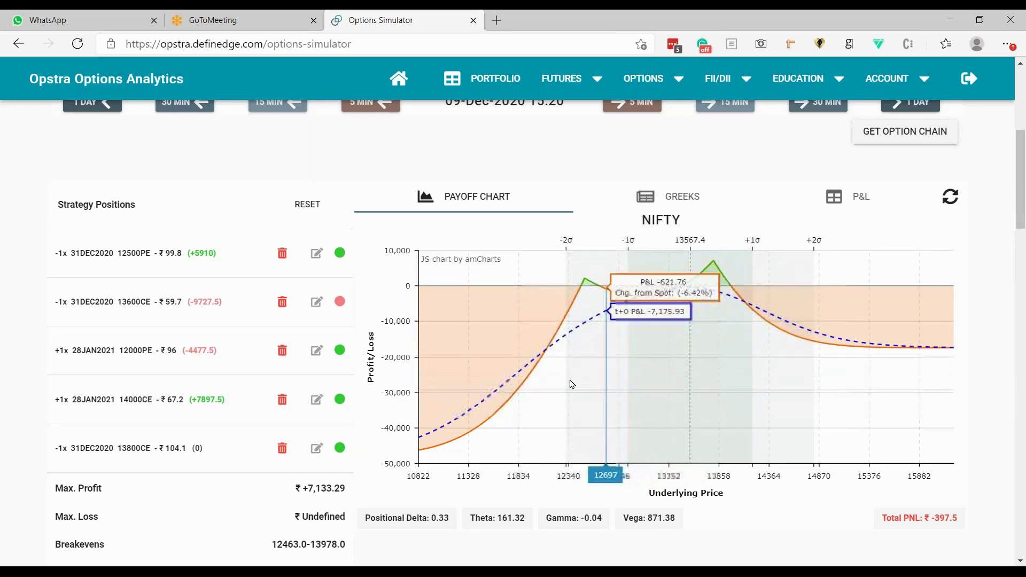
scroll(603, 348, "down", 7)
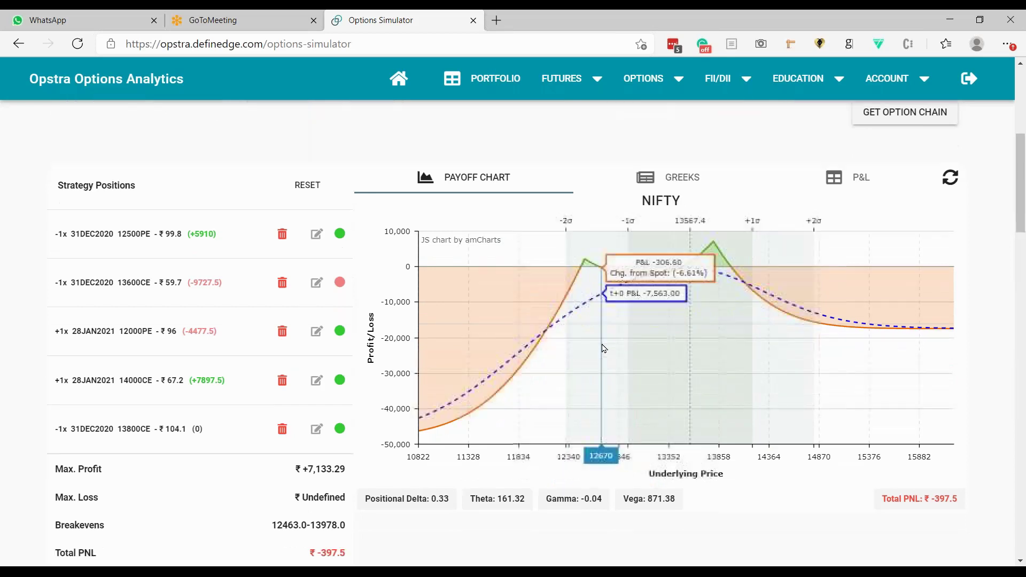
scroll(603, 348, "up", 8)
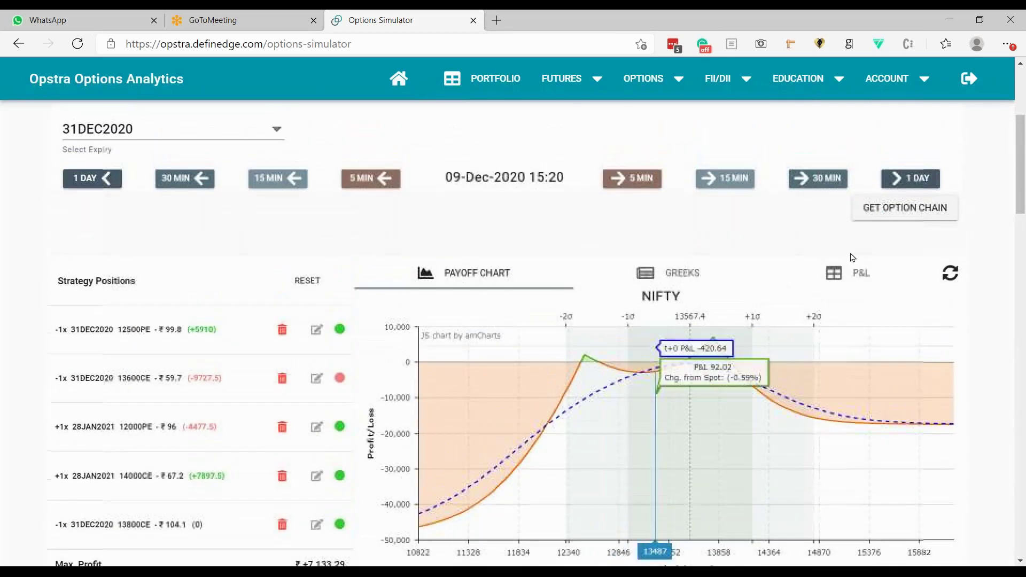
Look up the short 31DEC2020 12500 put's current price in the P&L table and exit the position at 21.
left_click(865, 272)
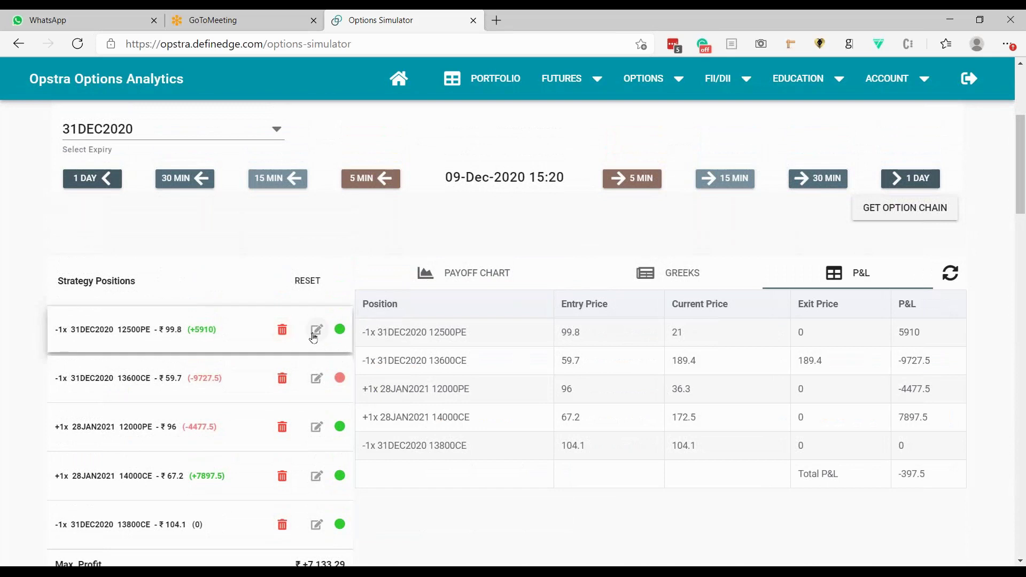
left_click(315, 336)
double_click(428, 334)
type("21")
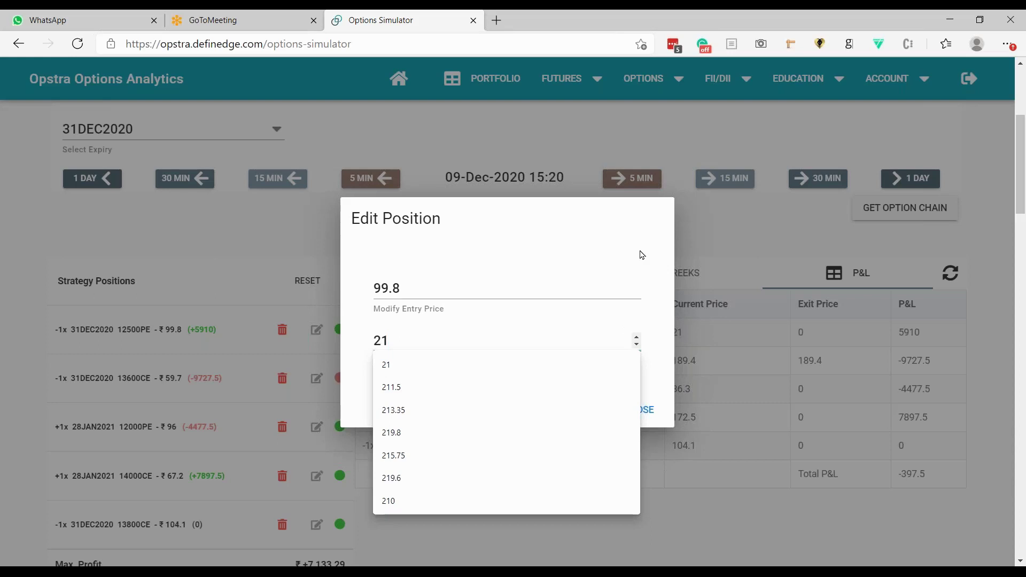
left_click(592, 412)
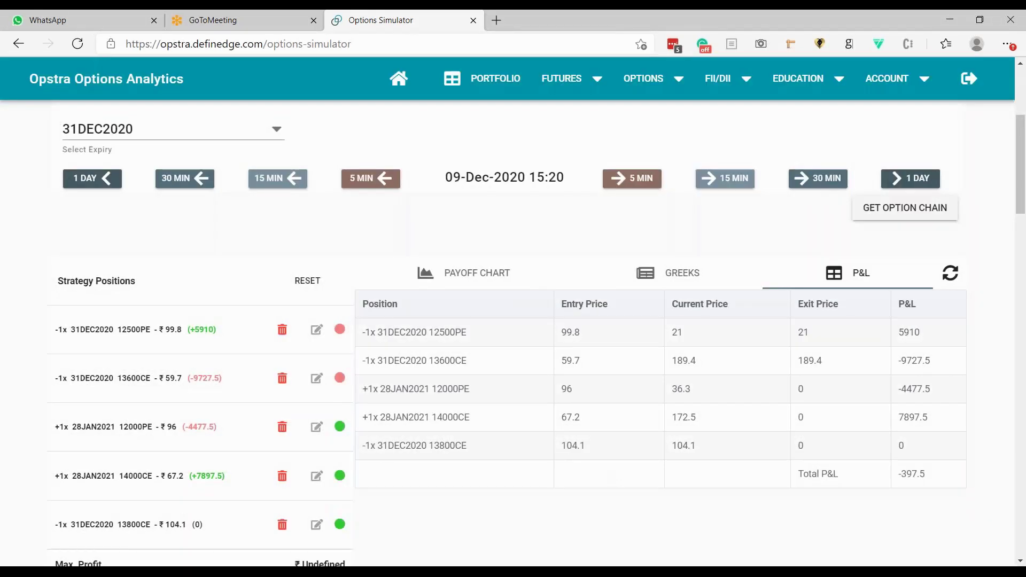
Exit the long 28JAN2021 12000 put at 36.3.
scroll(584, 465, "down", 3)
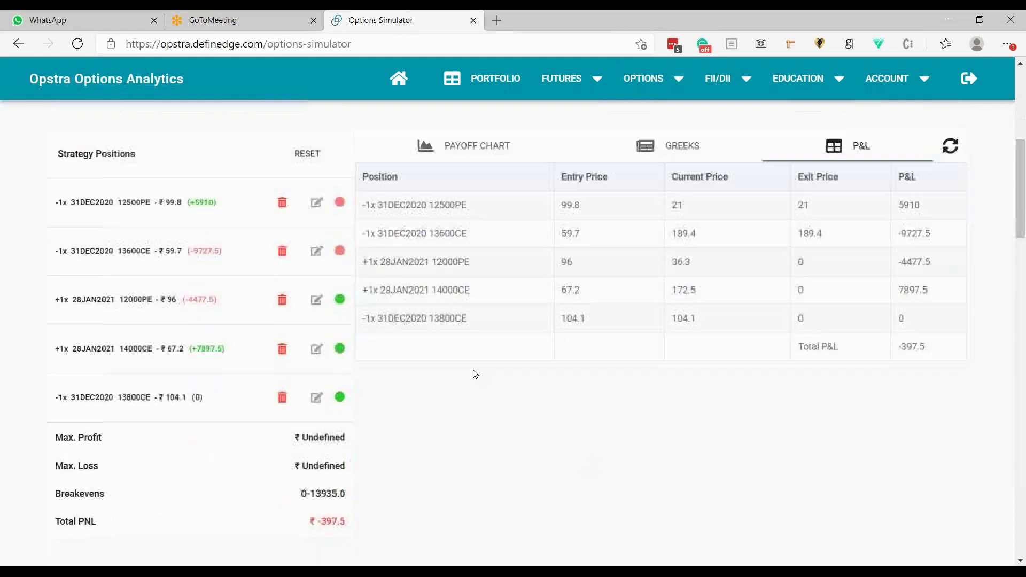
left_click(318, 302)
left_click(417, 343)
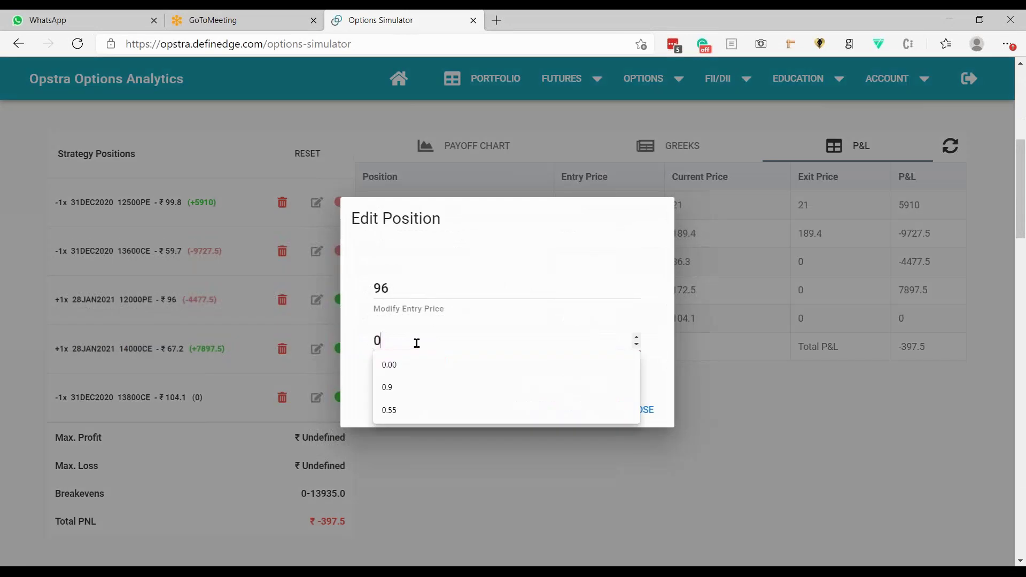
type("36.3")
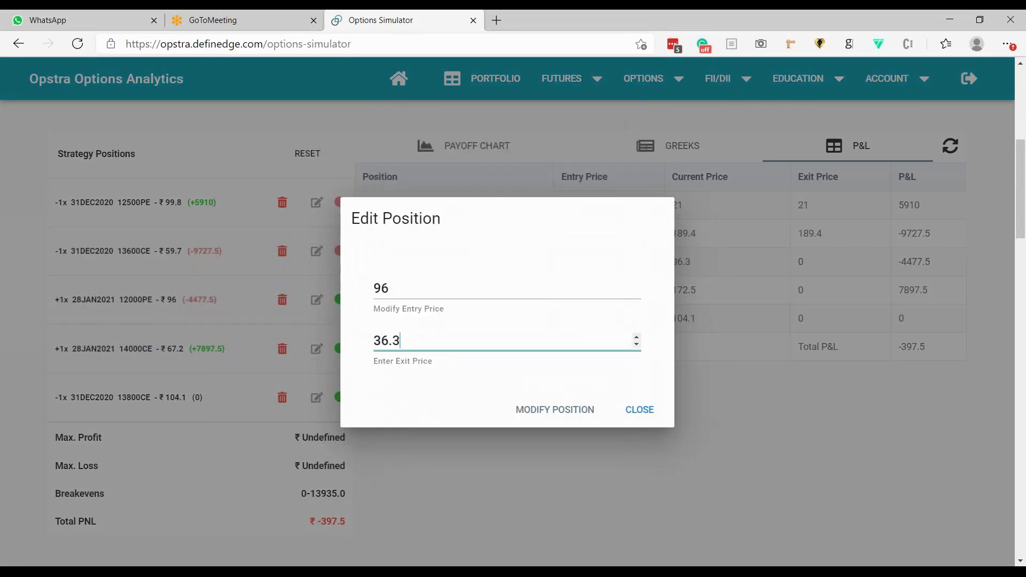
left_click(553, 409)
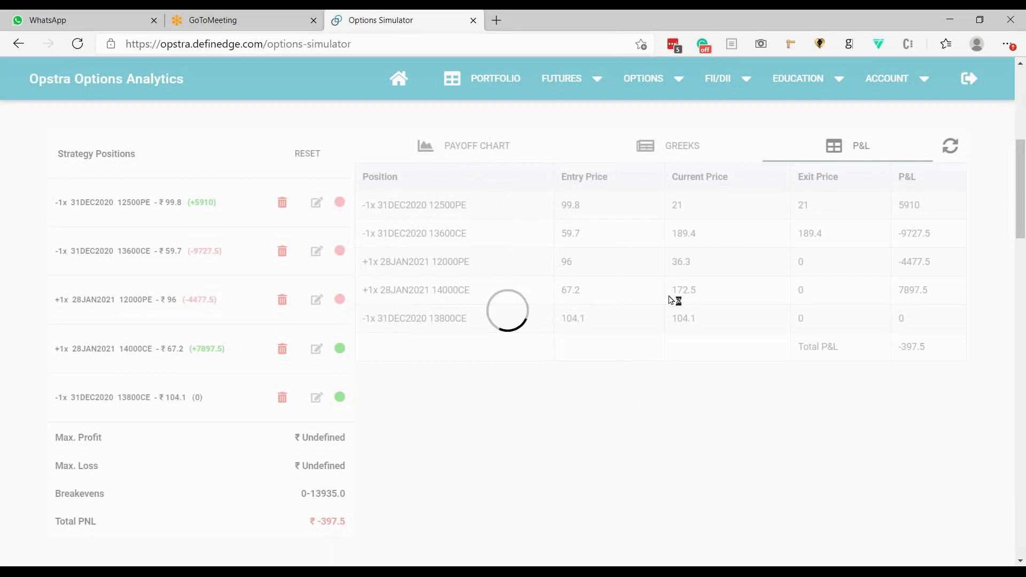
Load the 31DEC2020 and 28JAN2021 option chains and examine the January puts' deltas and prices by strike.
scroll(710, 417, "up", 5)
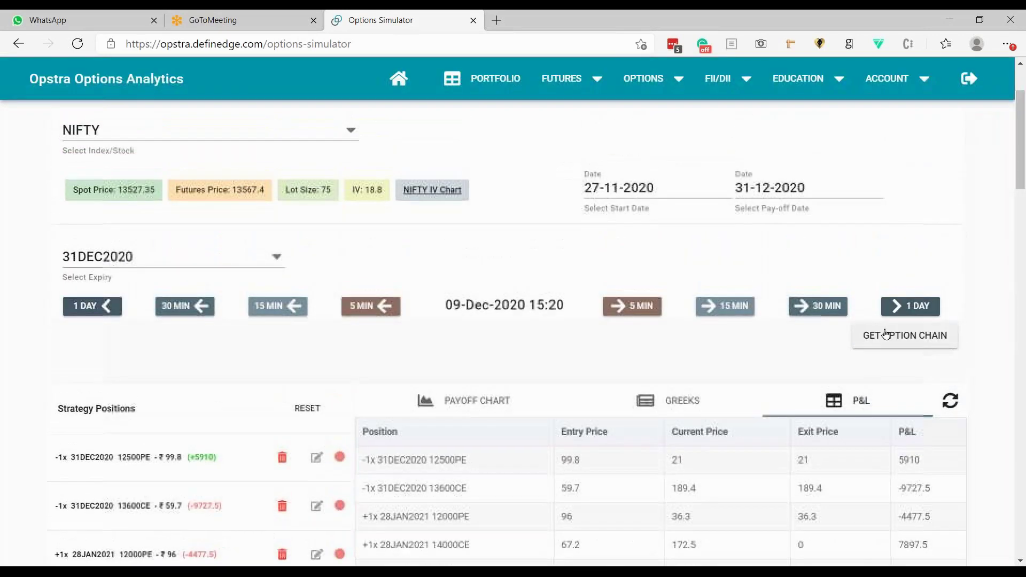
left_click(886, 335)
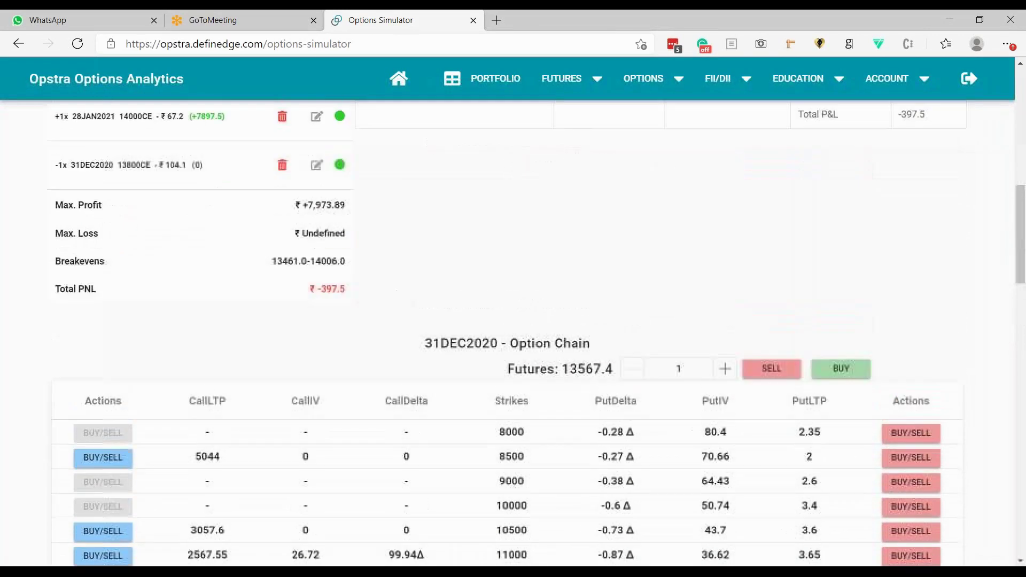
scroll(195, 267, "up", 10)
left_click(192, 257)
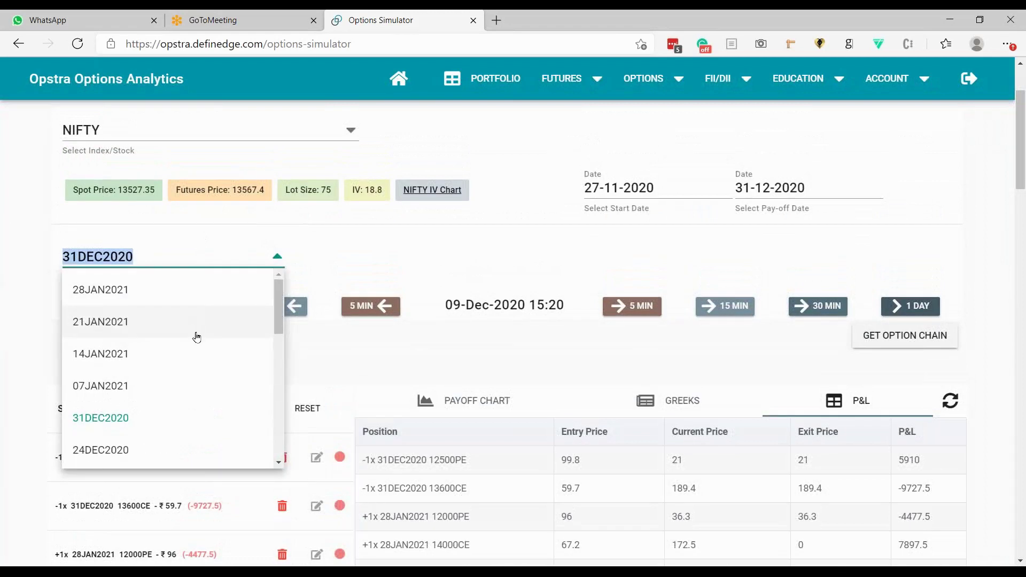
left_click(176, 290)
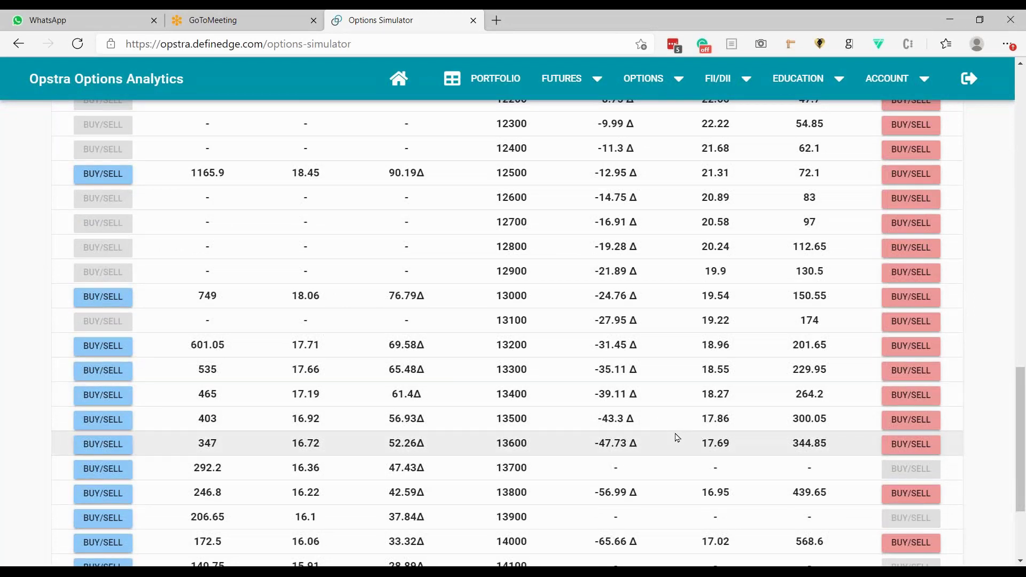
scroll(677, 438, "up", 2)
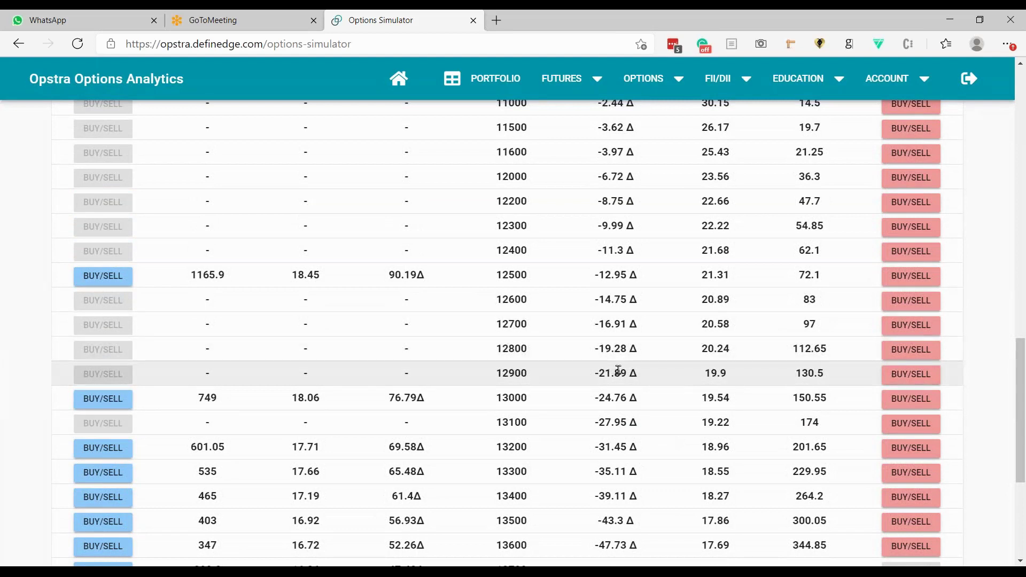
scroll(618, 370, "up", 15)
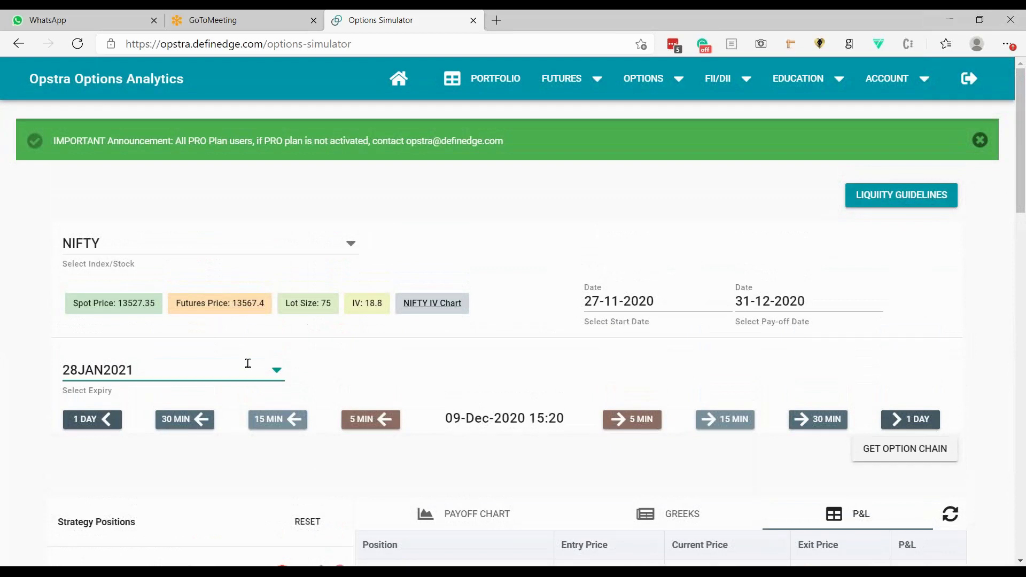
Bring back the 31DEC2020 option chain and look up the 12900 put's delta, IV and price.
left_click(248, 364)
left_click(193, 310)
scroll(582, 422, "down", 15)
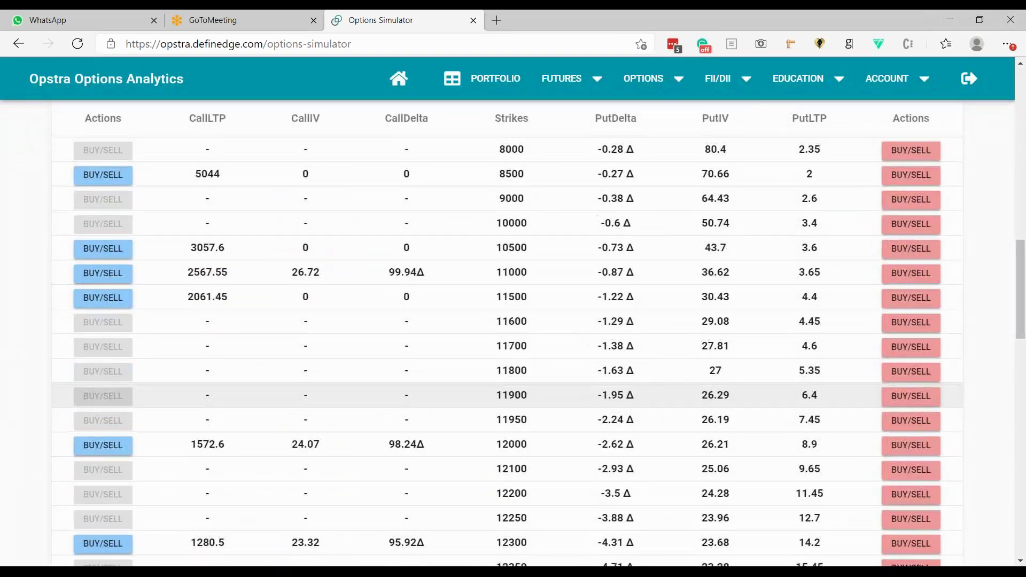
scroll(606, 428, "down", 3)
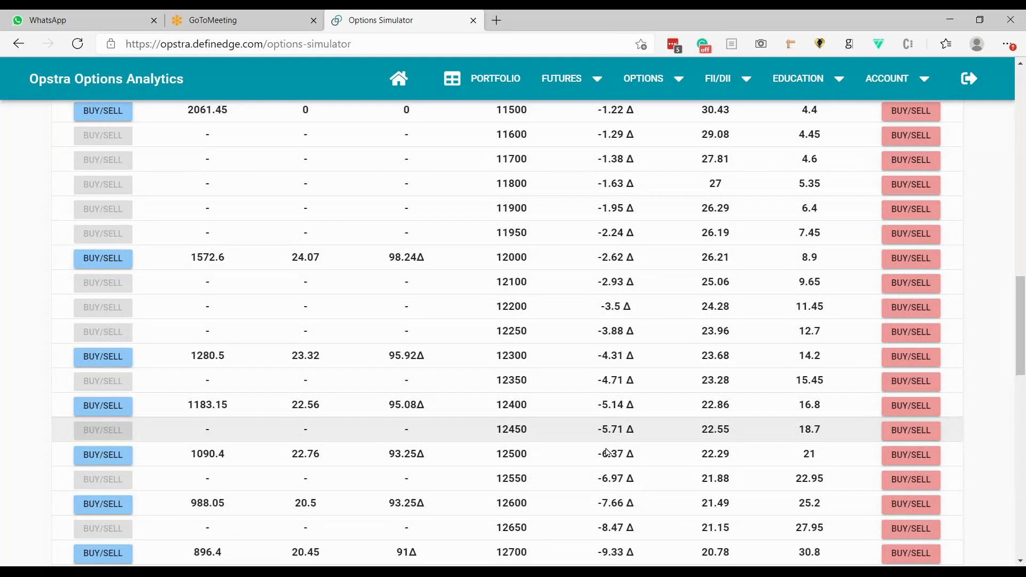
scroll(587, 449, "down", 4)
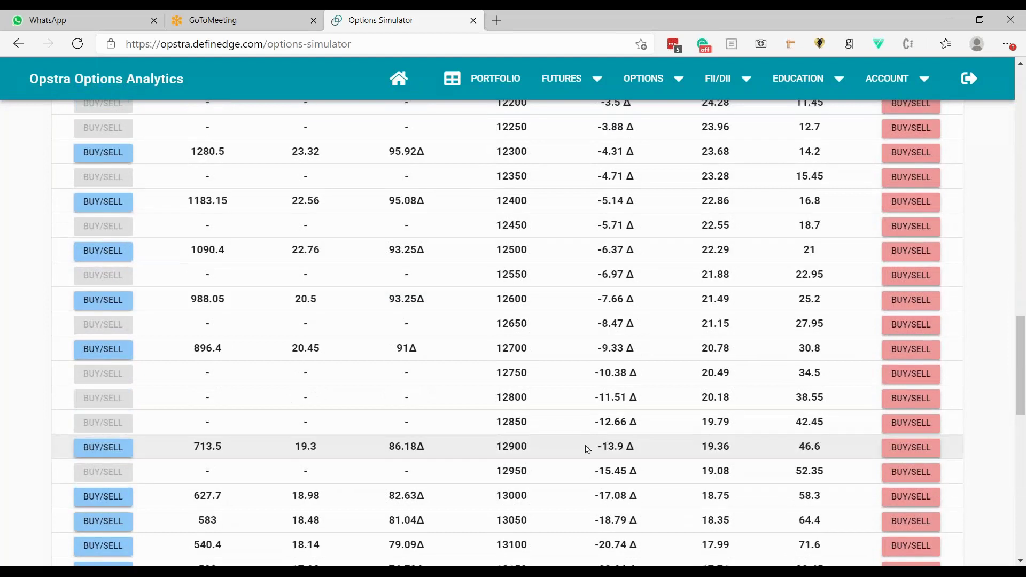
left_click_drag(580, 458, 768, 461)
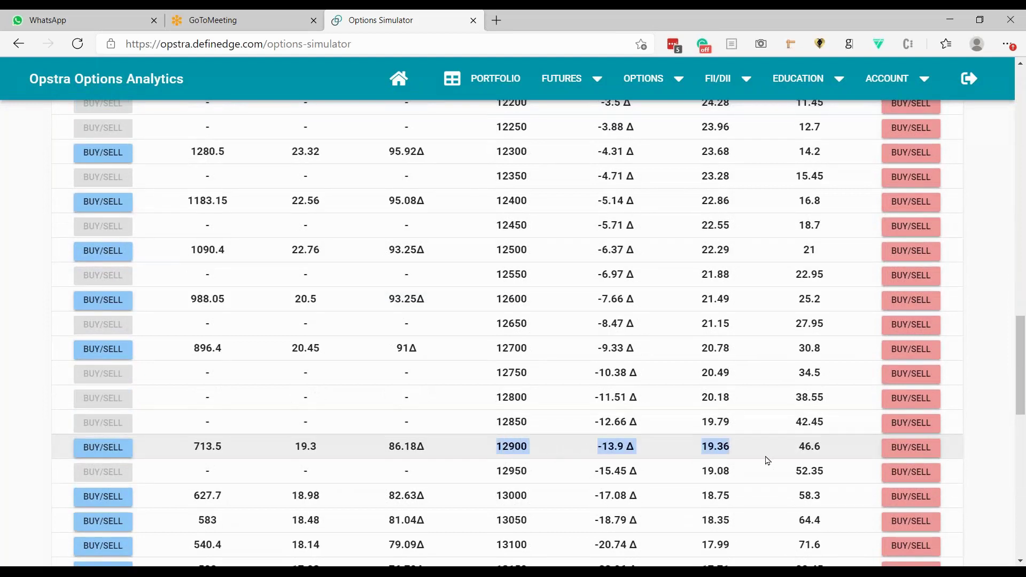
left_click(802, 449)
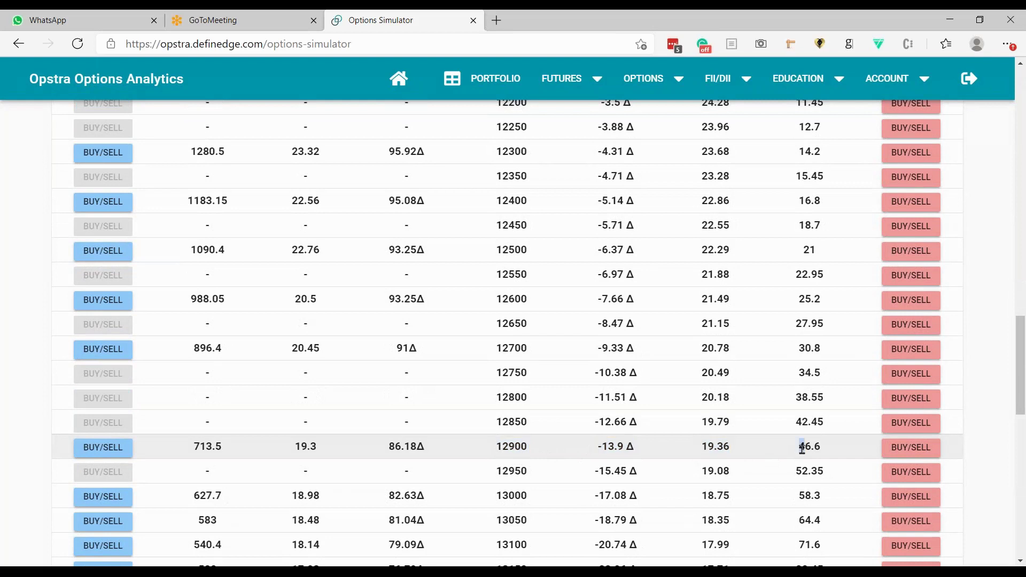
Sell one lot of the 31DEC2020 12900 put at 46.6.
scroll(686, 459, "down", 3)
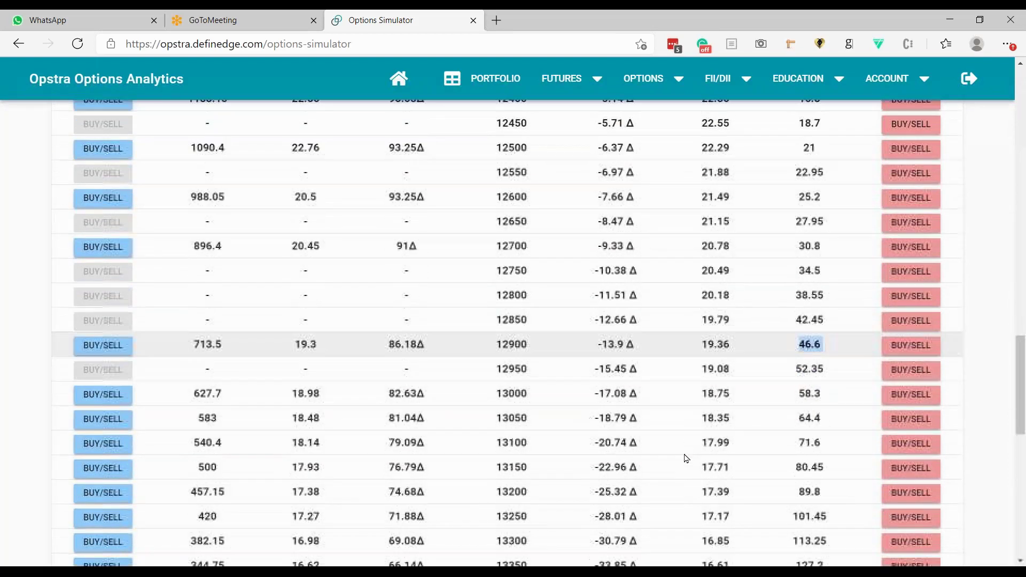
scroll(686, 459, "down", 3)
scroll(687, 459, "up", 1)
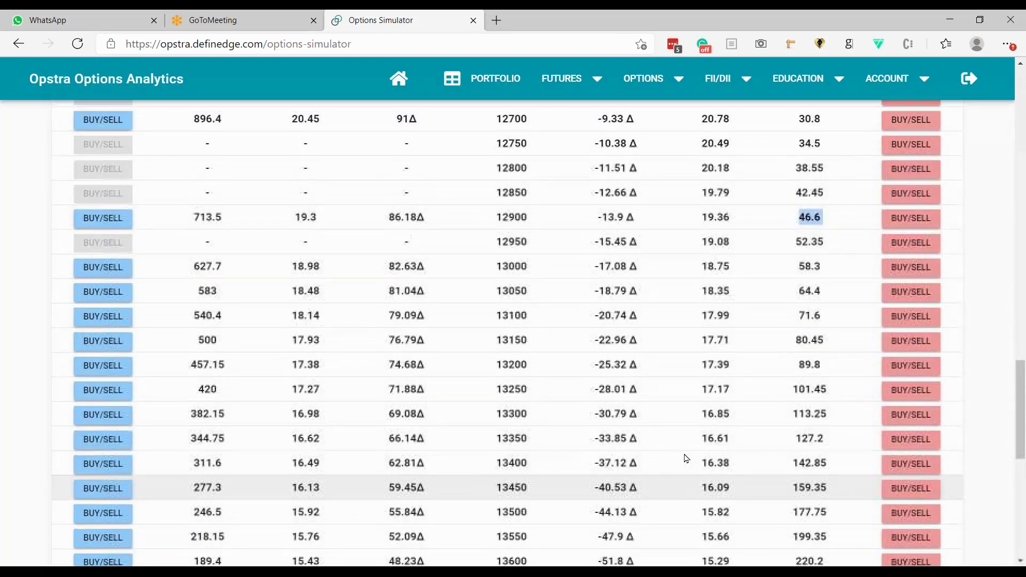
scroll(686, 459, "up", 1)
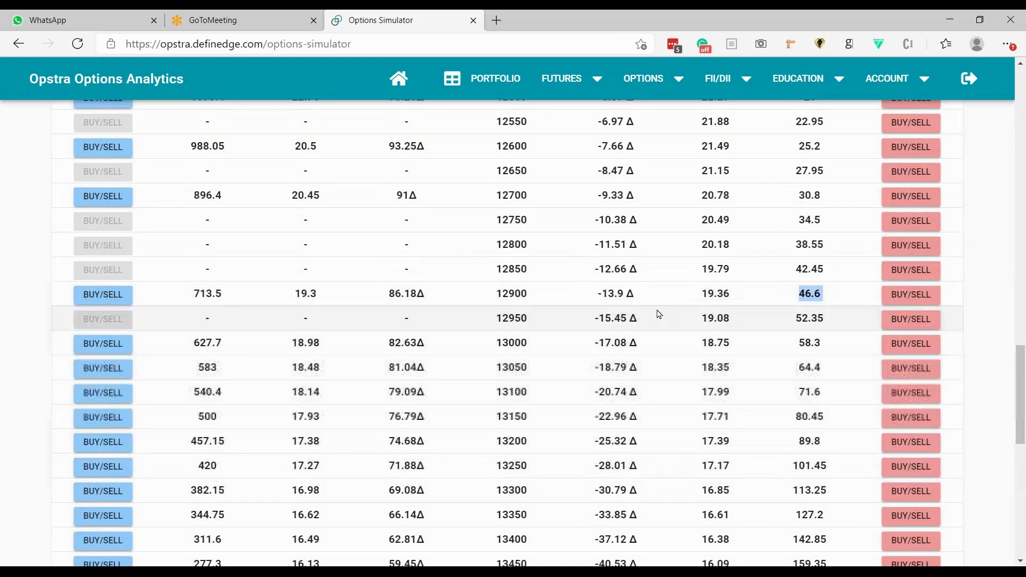
scroll(659, 314, "up", 1)
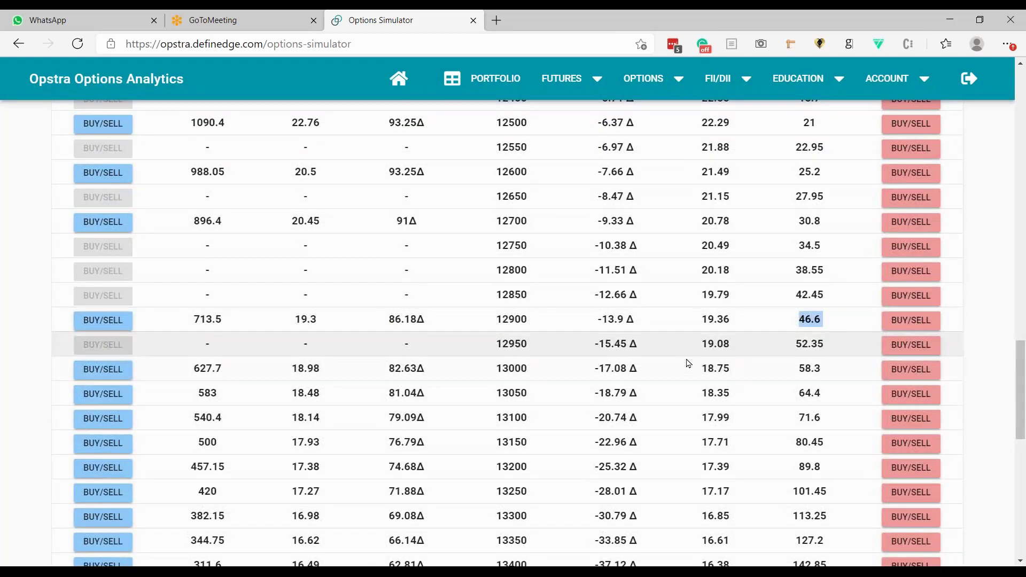
left_click(898, 321)
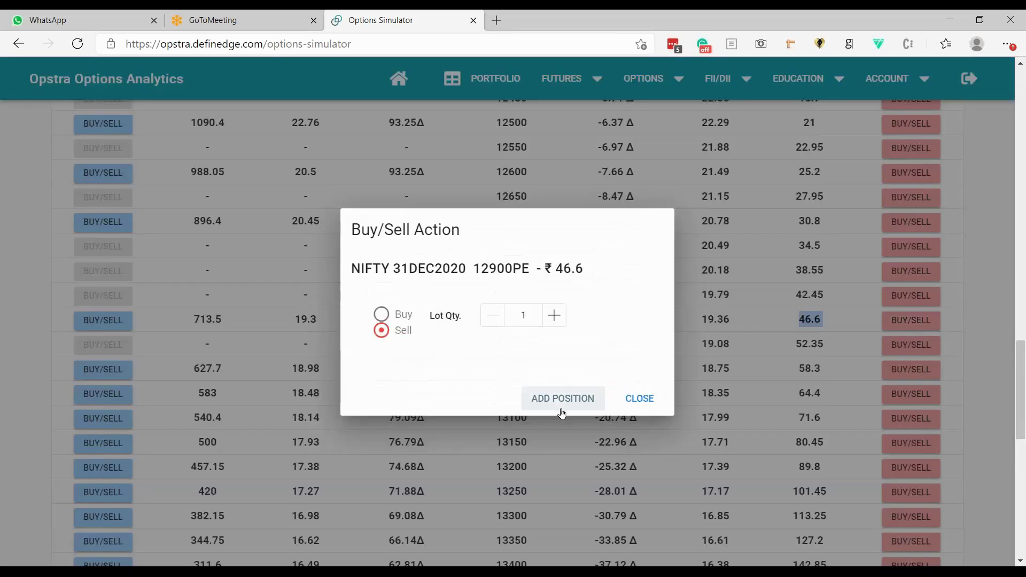
left_click(561, 409)
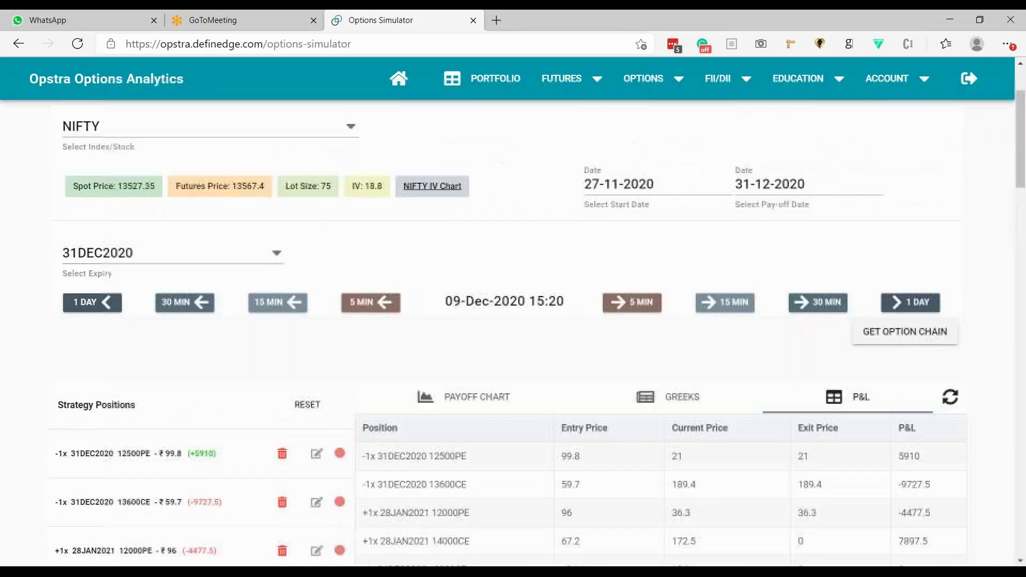
Load the 28JAN2021 option chain and delete the short 31DEC2020 12900 put from the strategy positions.
left_click(160, 270)
left_click(178, 315)
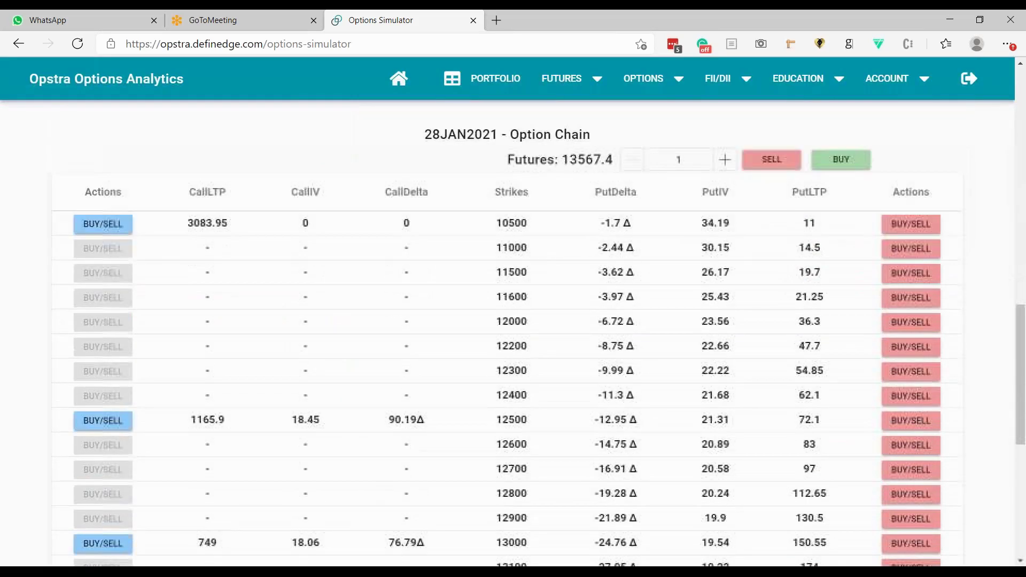
scroll(689, 423, "up", 6)
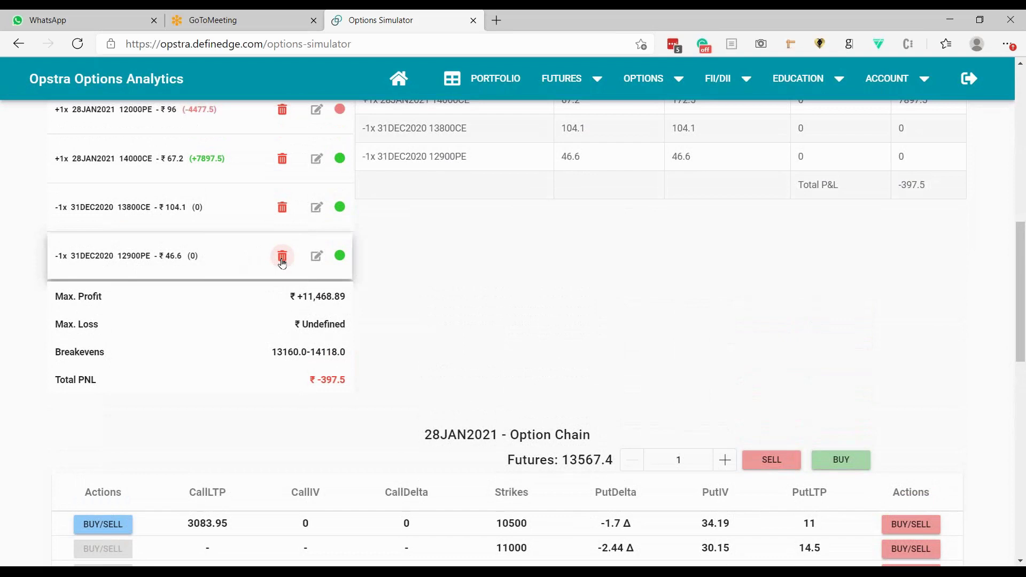
left_click(282, 257)
Bring back the 31DEC2020 option chain and sell one lot of the 13000 put at 58.3.
scroll(201, 230, "up", 6)
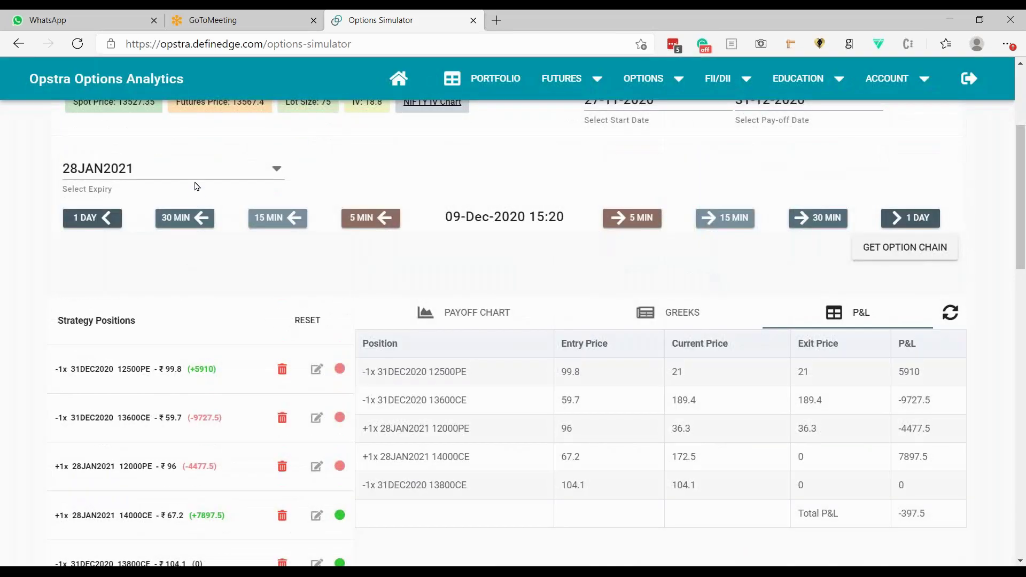
left_click(195, 176)
left_click(193, 328)
scroll(738, 435, "down", 8)
scroll(738, 436, "down", 6)
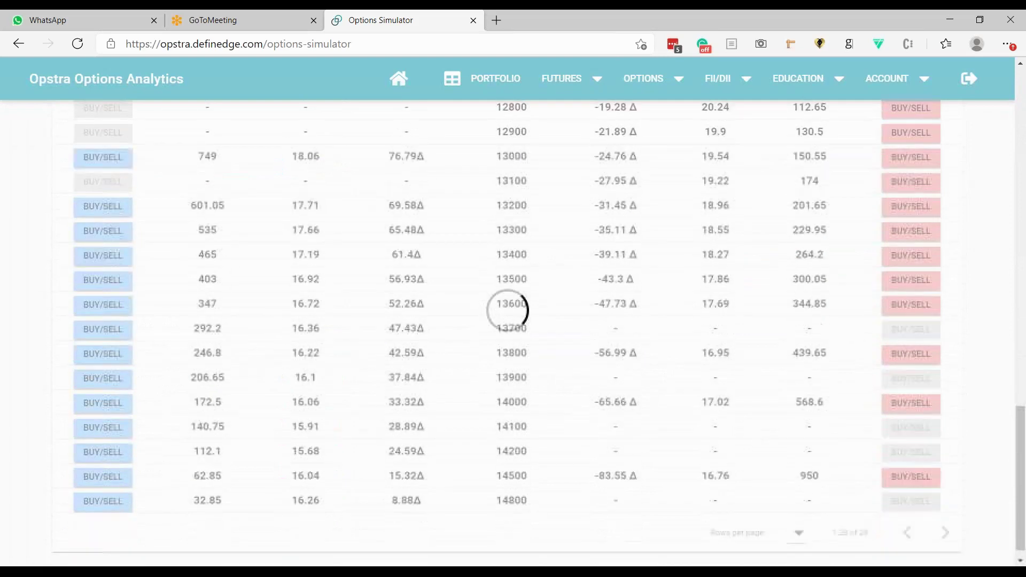
scroll(564, 386, "down", 3)
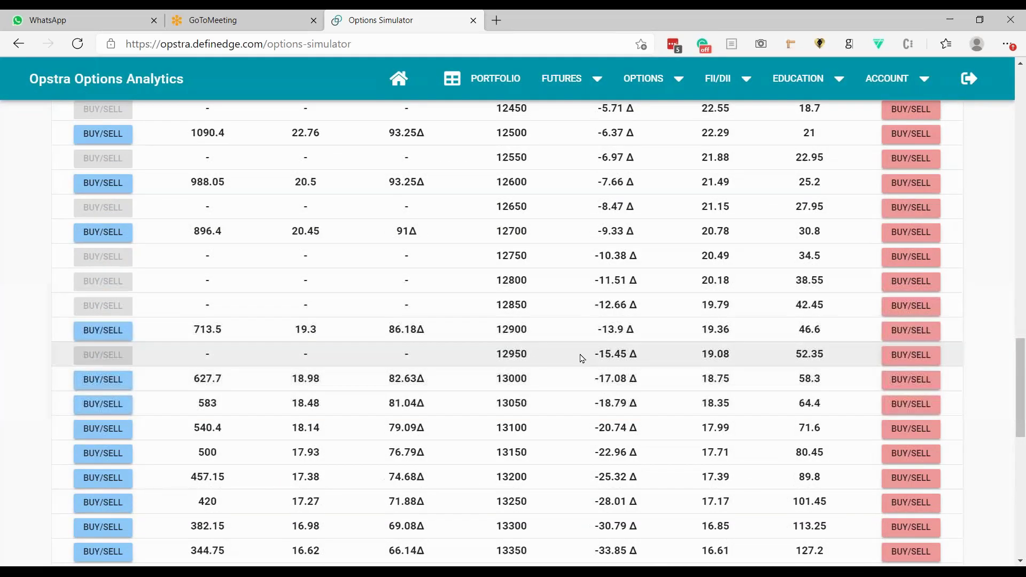
left_click(903, 383)
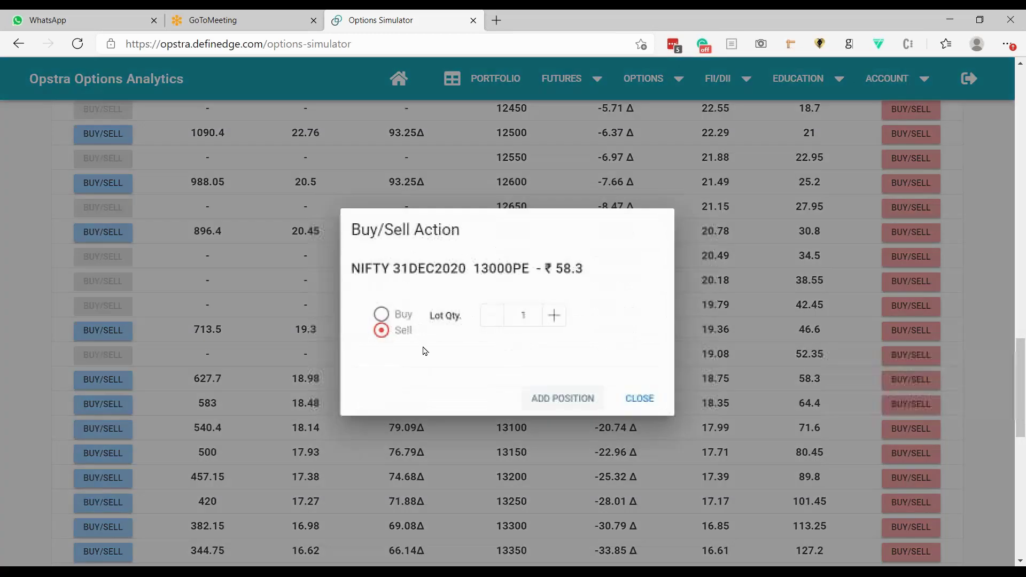
left_click(534, 399)
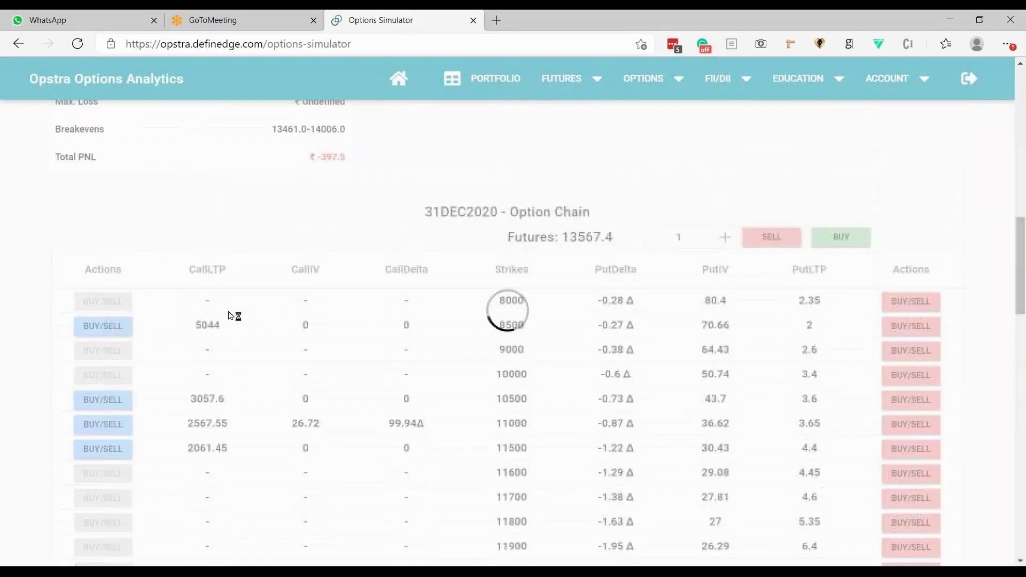
Load the 28JAN2021 option chain and buy one lot of the 12200 put at 47.7.
left_click(174, 206)
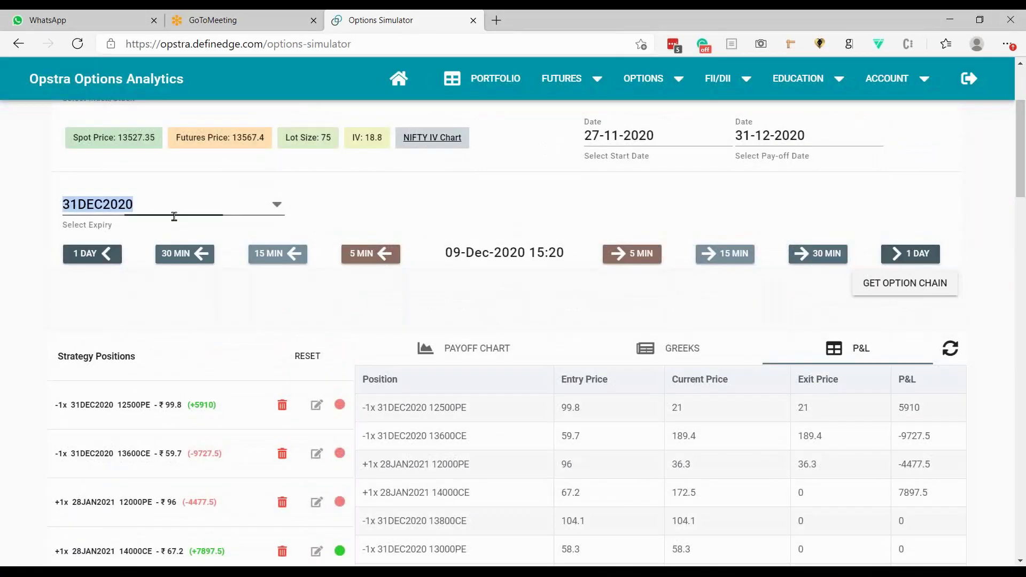
left_click(172, 236)
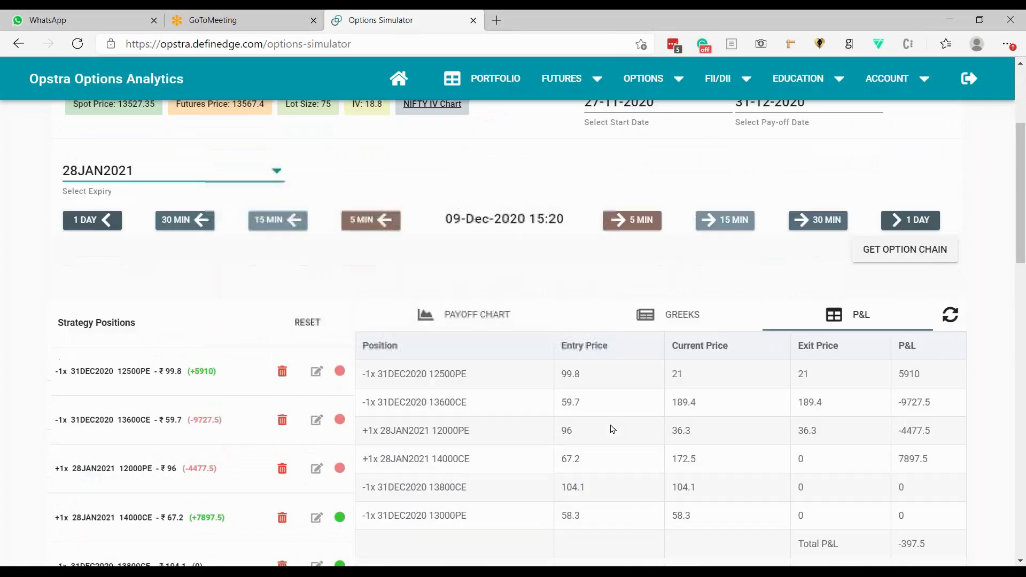
left_click_drag(578, 344, 567, 345)
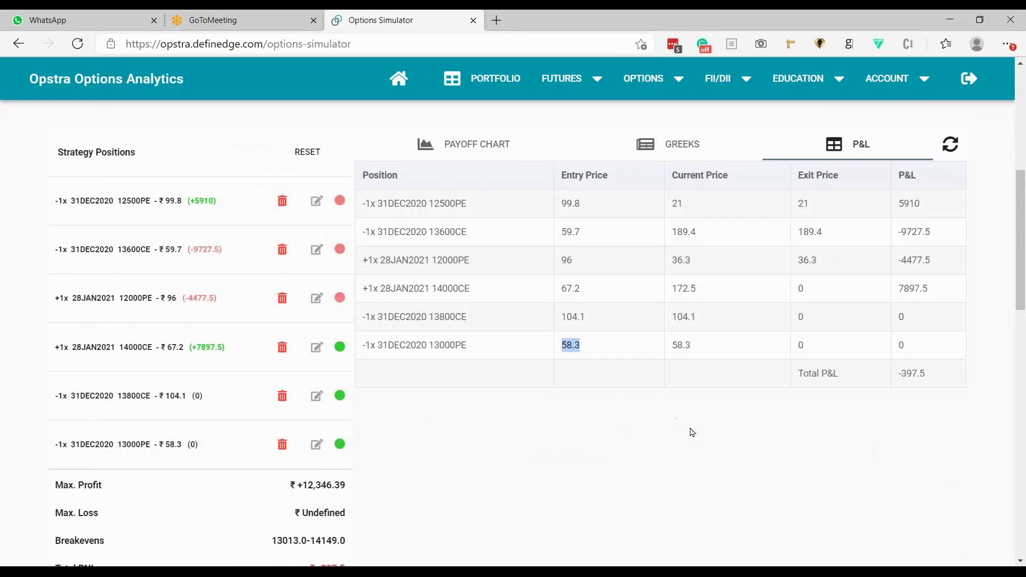
scroll(692, 430, "down", 10)
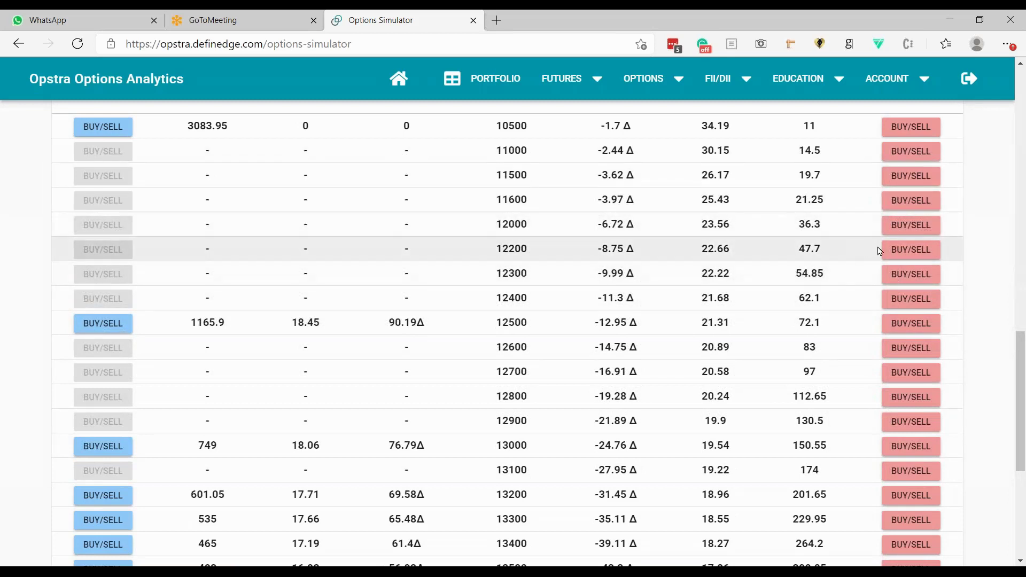
left_click(910, 249)
left_click(408, 317)
left_click(583, 399)
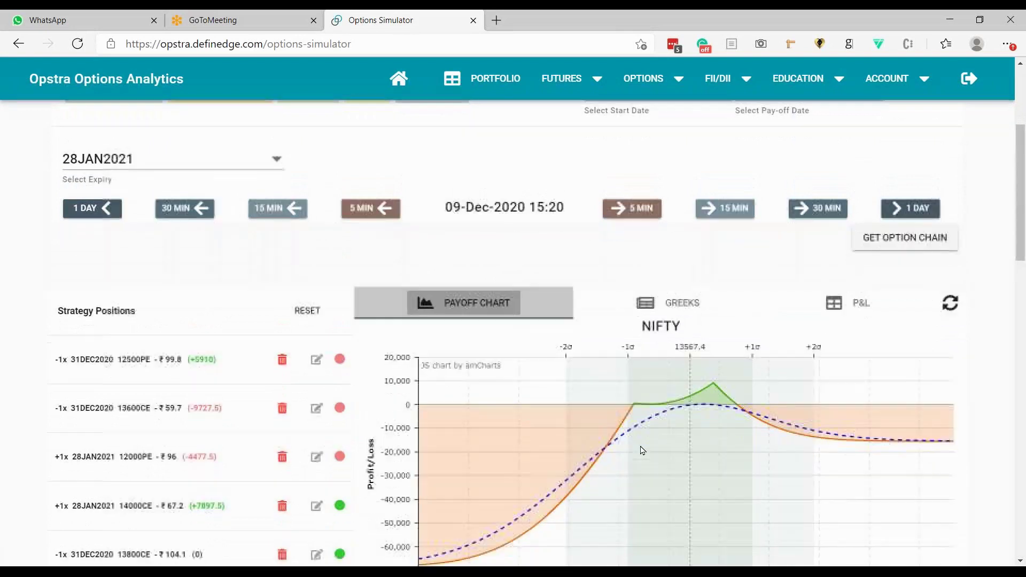
Check the strategy's payoff chart and advance the simulation one day at a time to 21-Dec-2020 15:20.
scroll(639, 449, "down", 2)
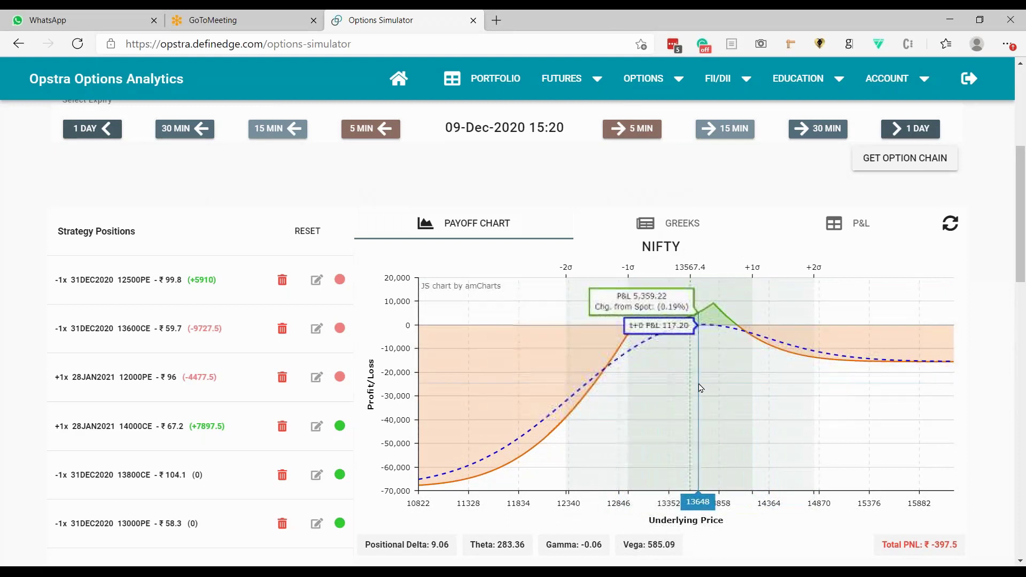
scroll(827, 386, "up", 2)
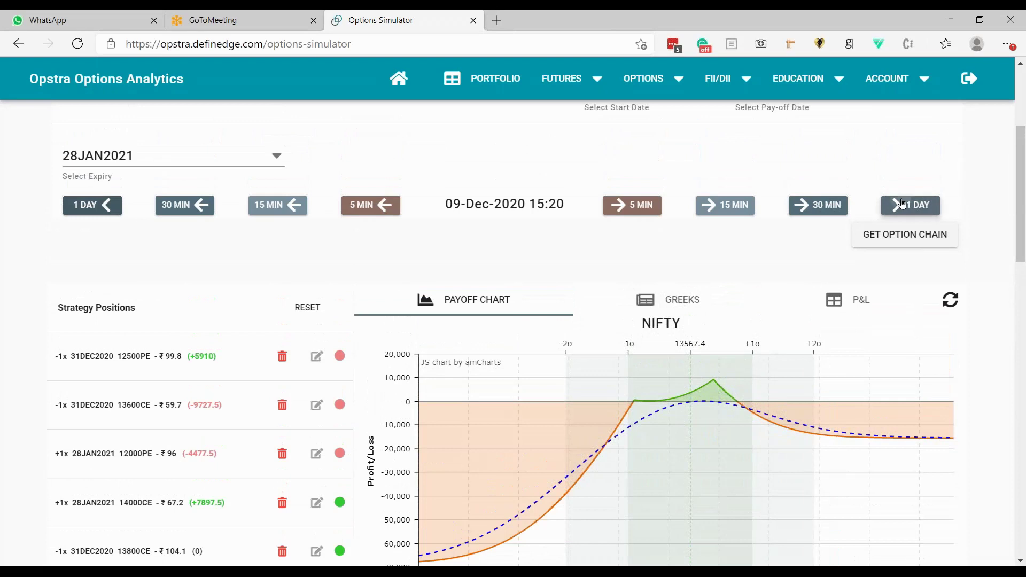
left_click(903, 204)
scroll(888, 207, "down", 3)
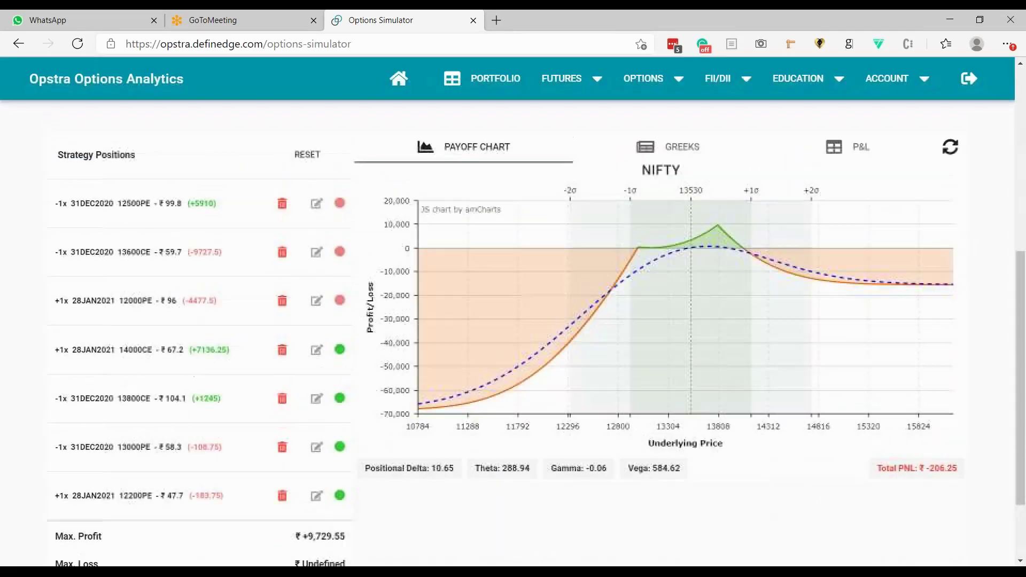
scroll(885, 205, "up", 2)
left_click(906, 133)
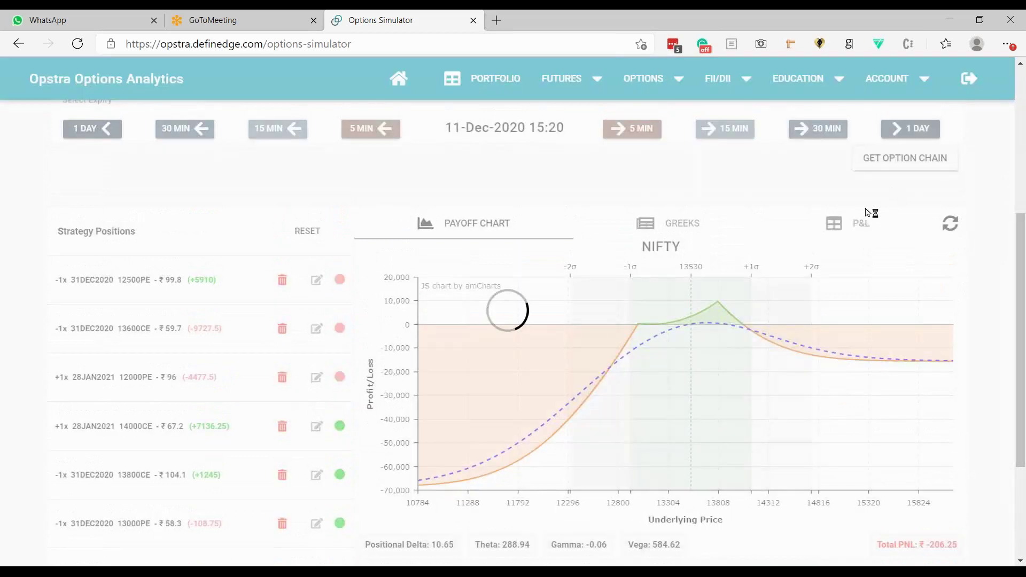
left_click(911, 130)
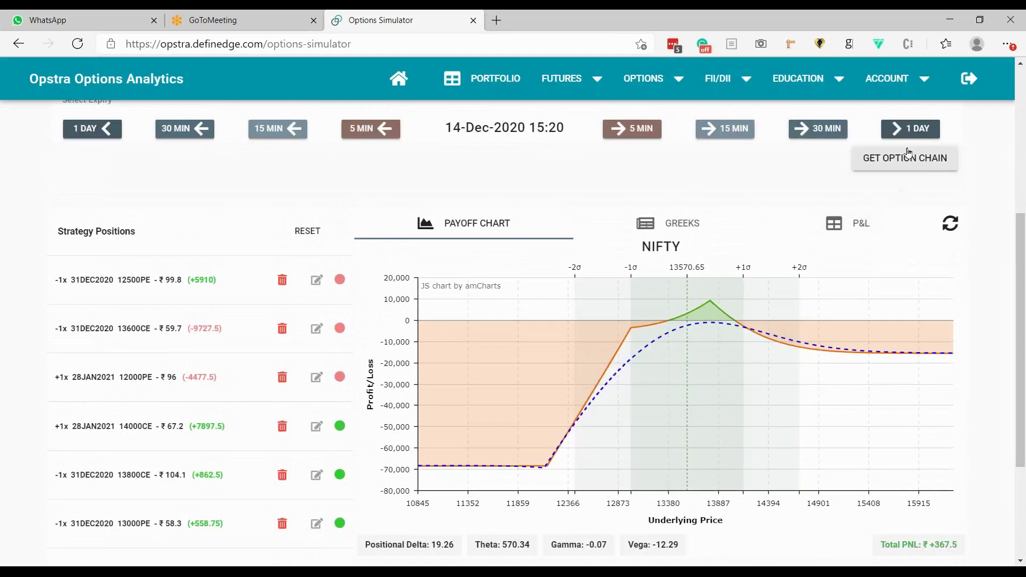
left_click(915, 130)
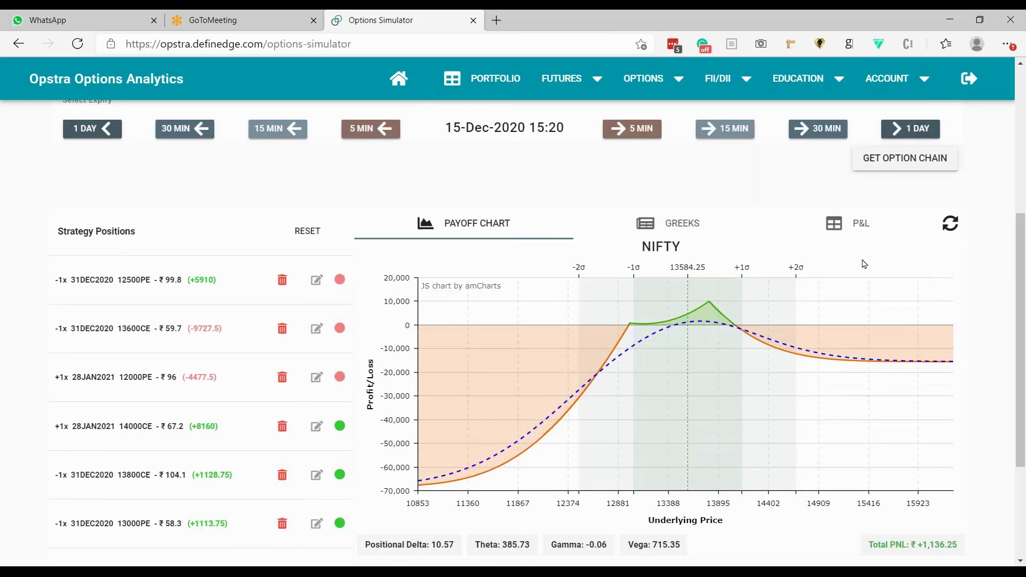
left_click(911, 129)
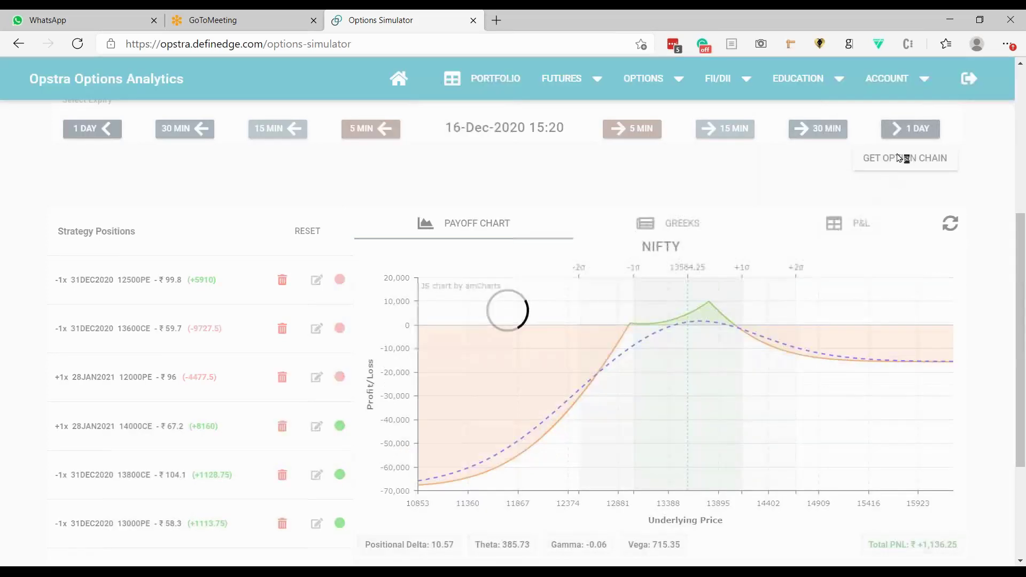
left_click(910, 129)
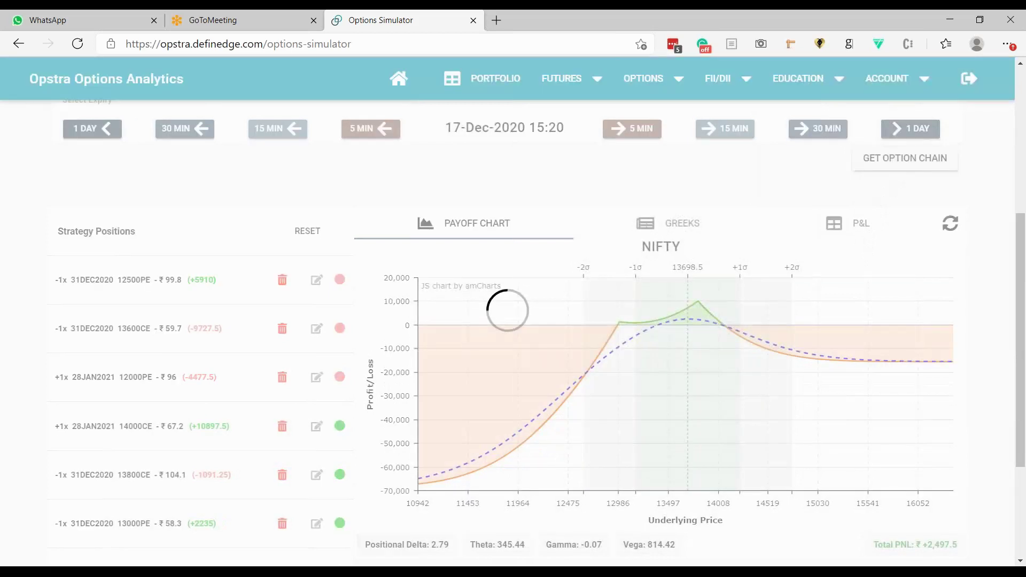
left_click(911, 129)
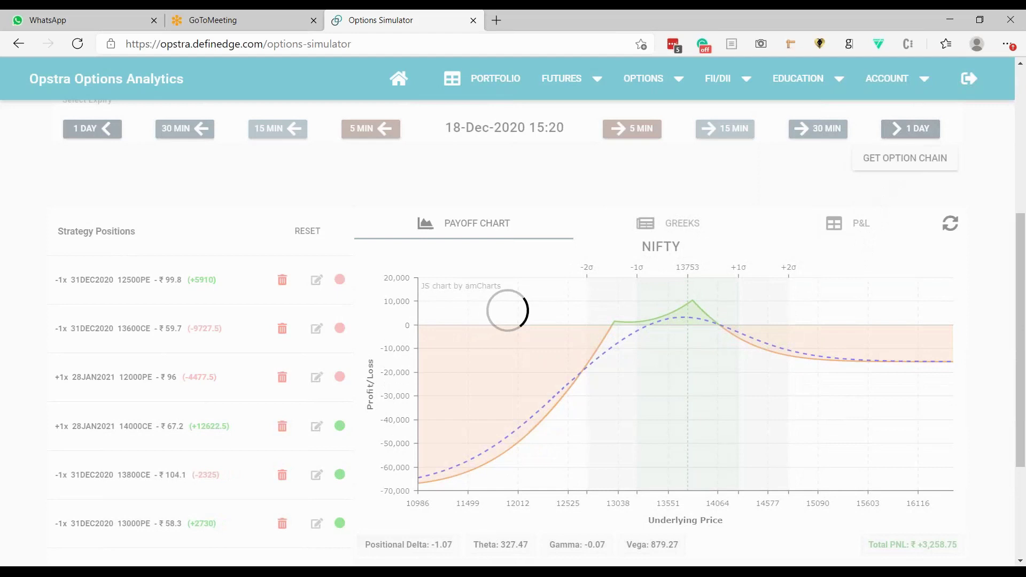
left_click(910, 129)
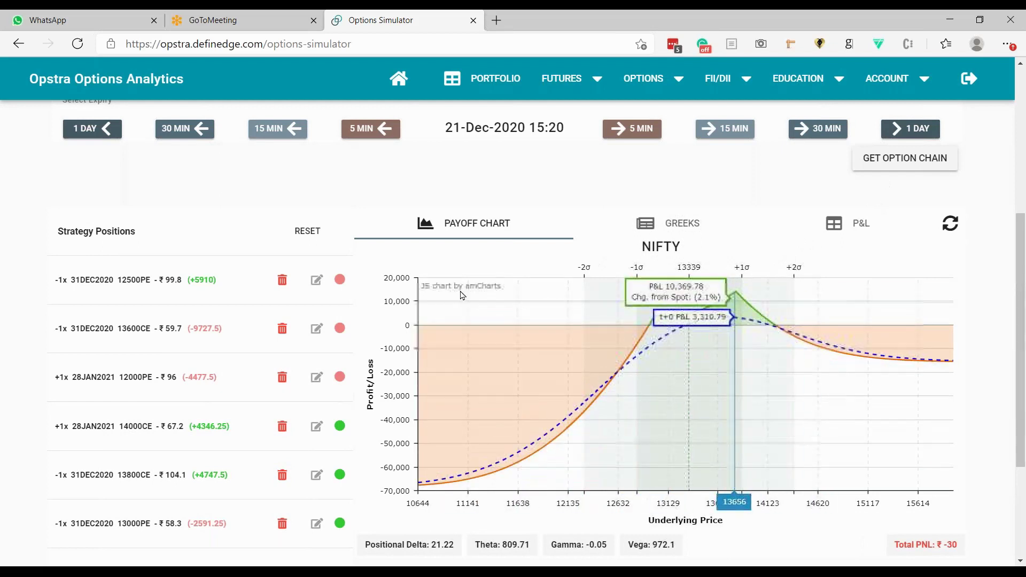
Switch between 18-Dec-2020 and 21-Dec-2020 to compare the payoff chart, the positional Greeks and the NIFTY IV.
left_click(102, 130)
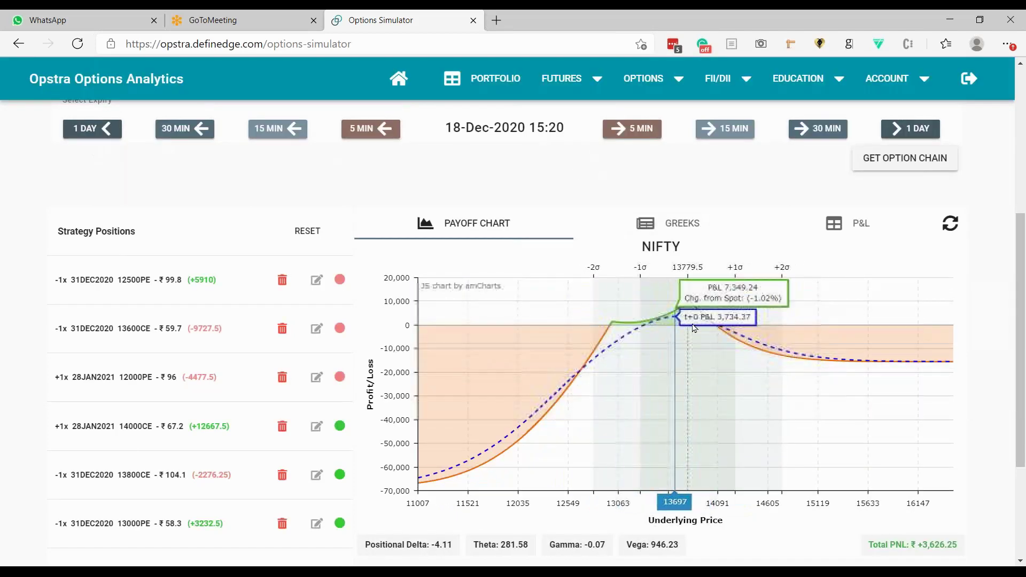
left_click(924, 135)
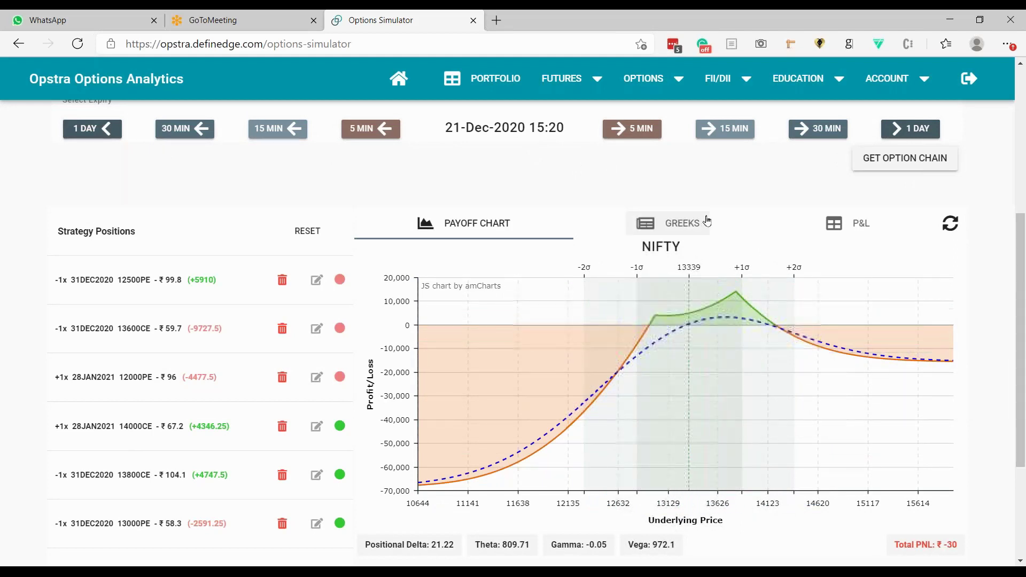
left_click(671, 224)
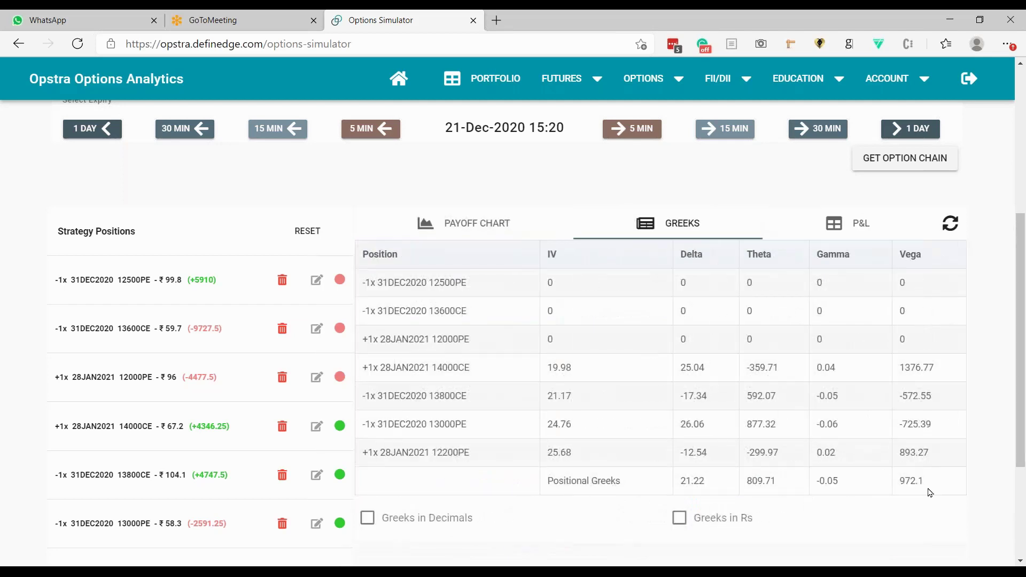
left_click(94, 129)
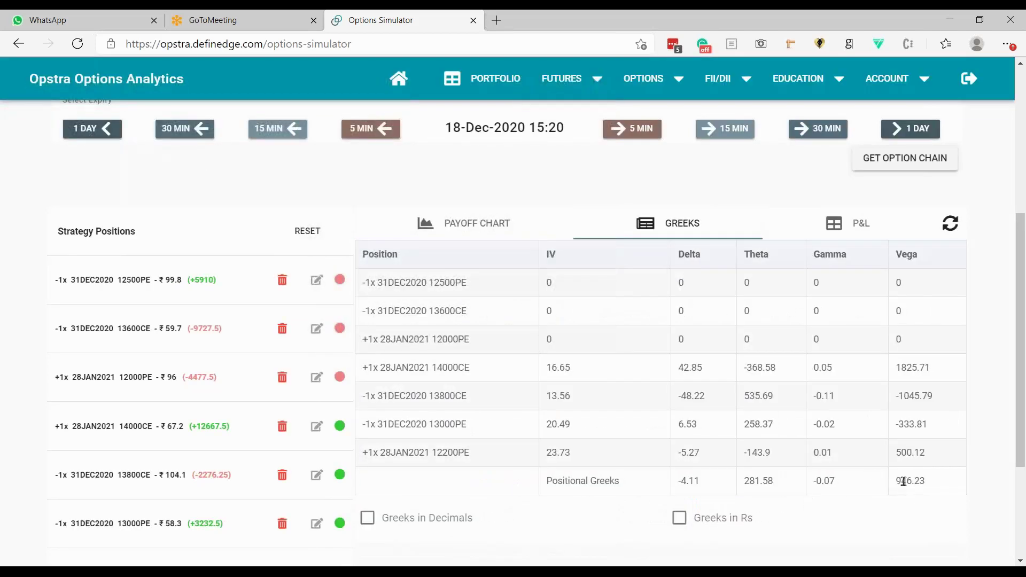
scroll(576, 272, "up", 5)
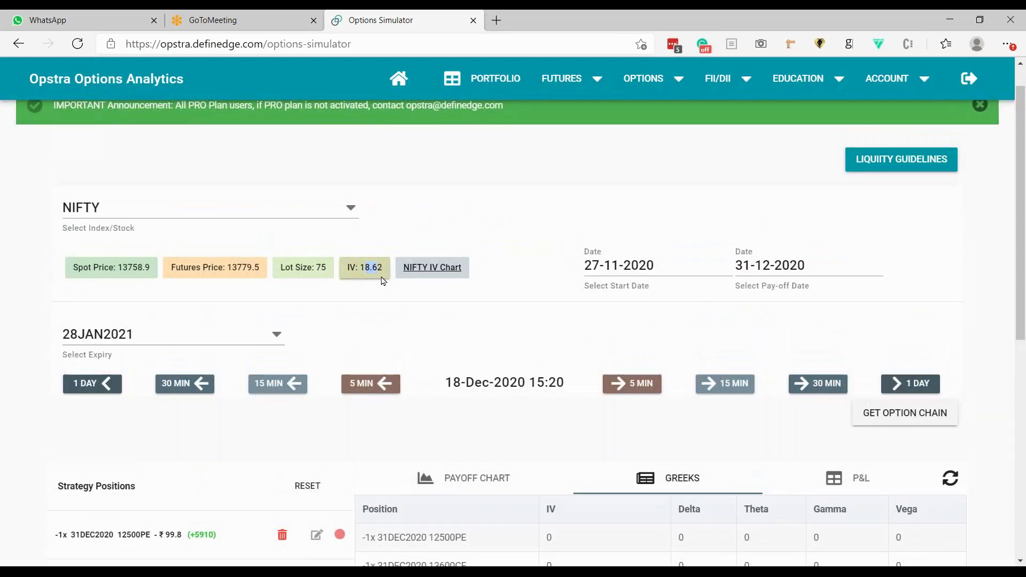
scroll(500, 404, "down", 2)
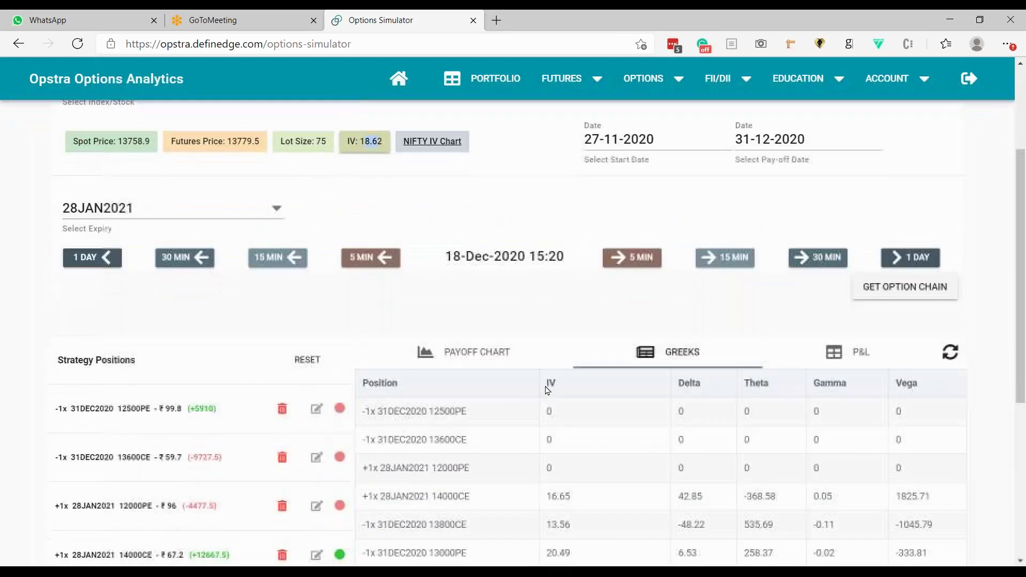
left_click(902, 261)
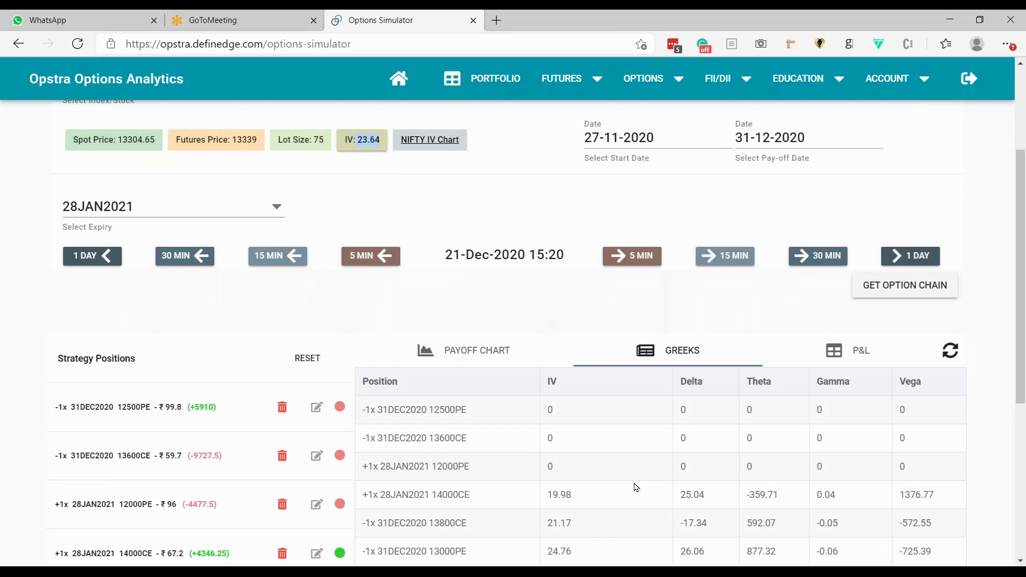
Show the payoff chart again and advance the simulation one day at a time to 23-Dec-2020 15:20, checking the total PNL.
scroll(635, 485, "down", 4)
scroll(635, 486, "up", 2)
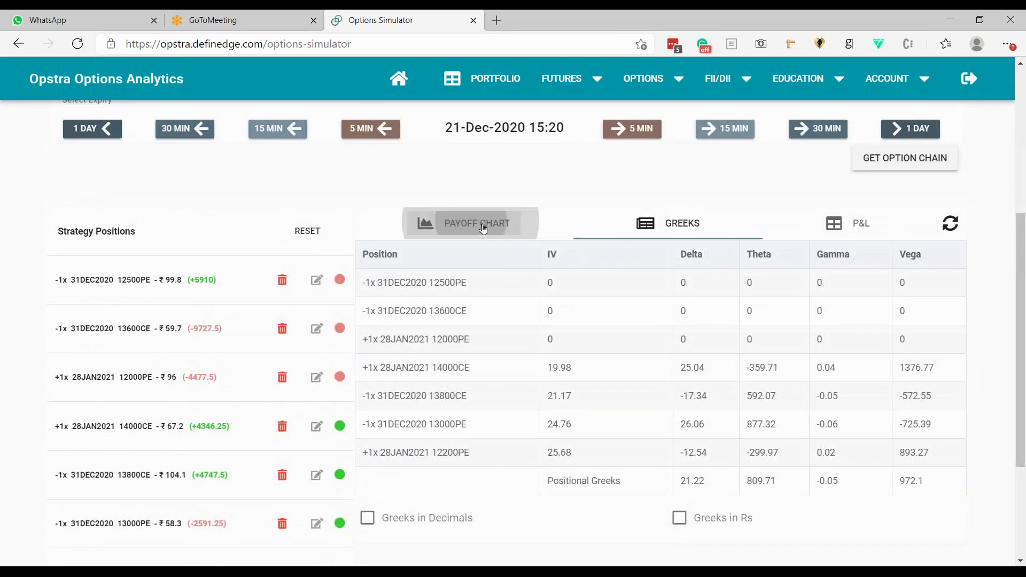
left_click(483, 229)
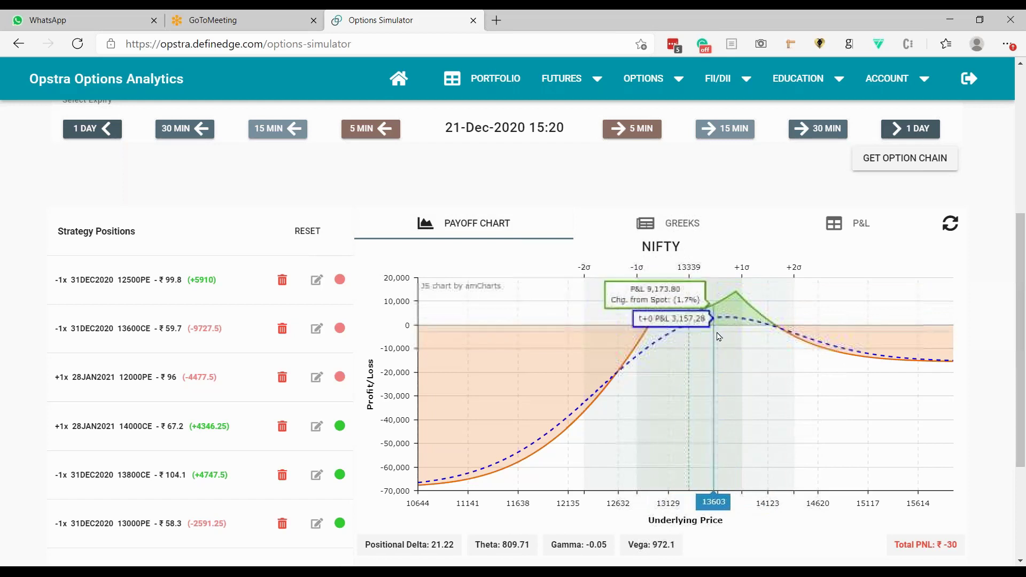
scroll(836, 437, "up", 1)
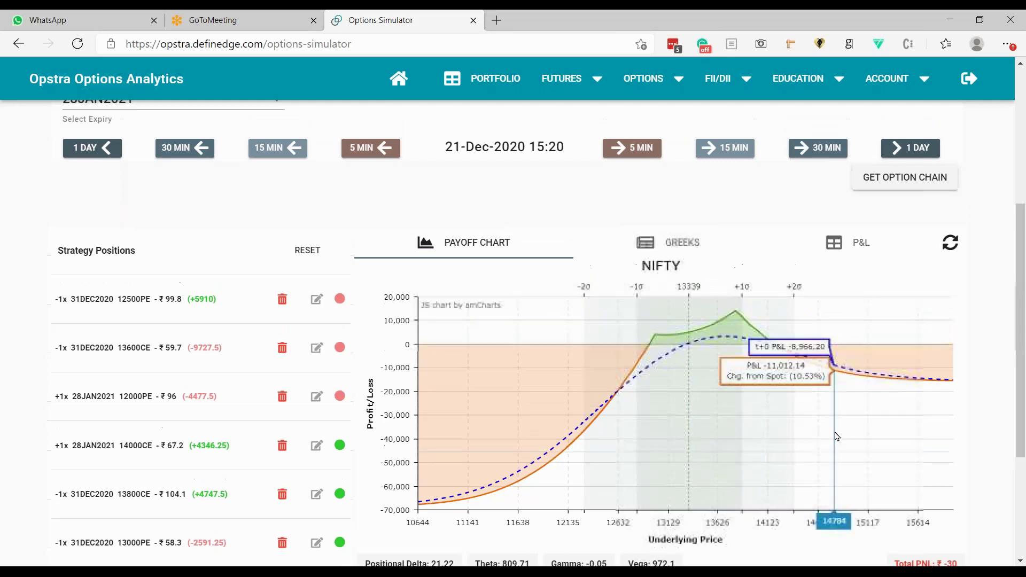
left_click(910, 154)
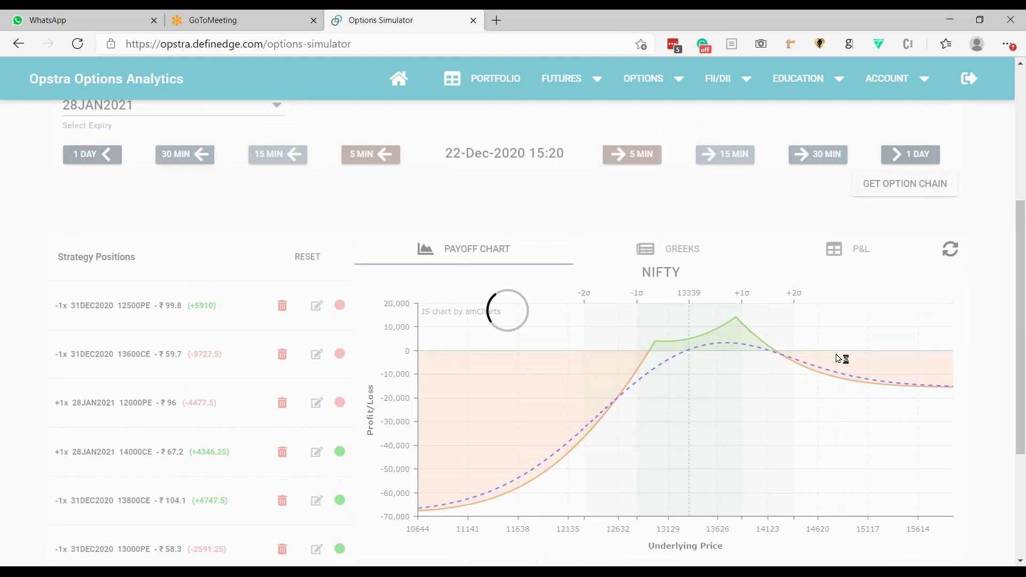
scroll(840, 360, "down", 1)
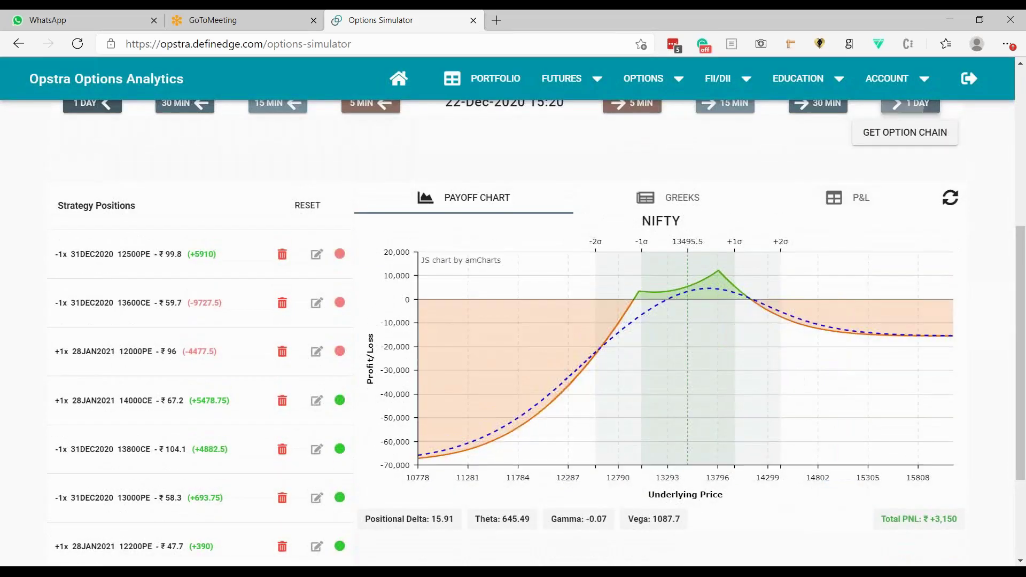
left_click(910, 103)
scroll(777, 400, "up", 1)
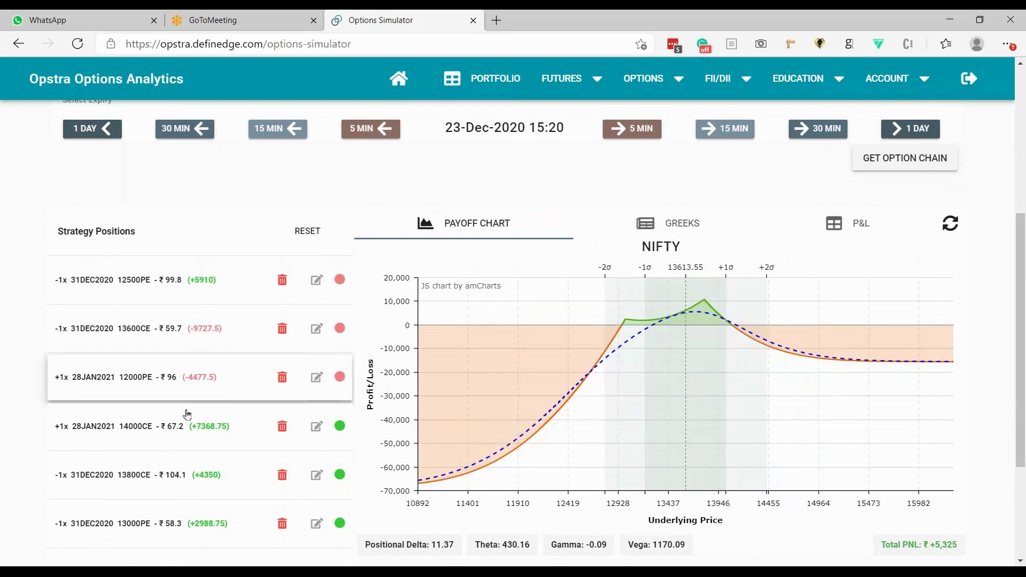
double_click(948, 545)
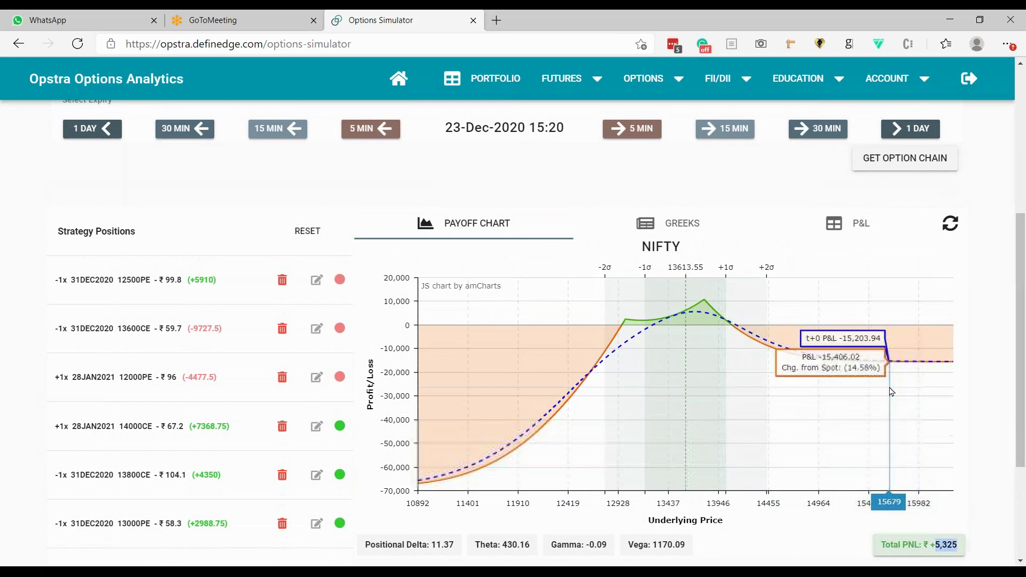
Check the December 2020 calendar of the pay-off date and close it without picking another date.
scroll(885, 369, "up", 4)
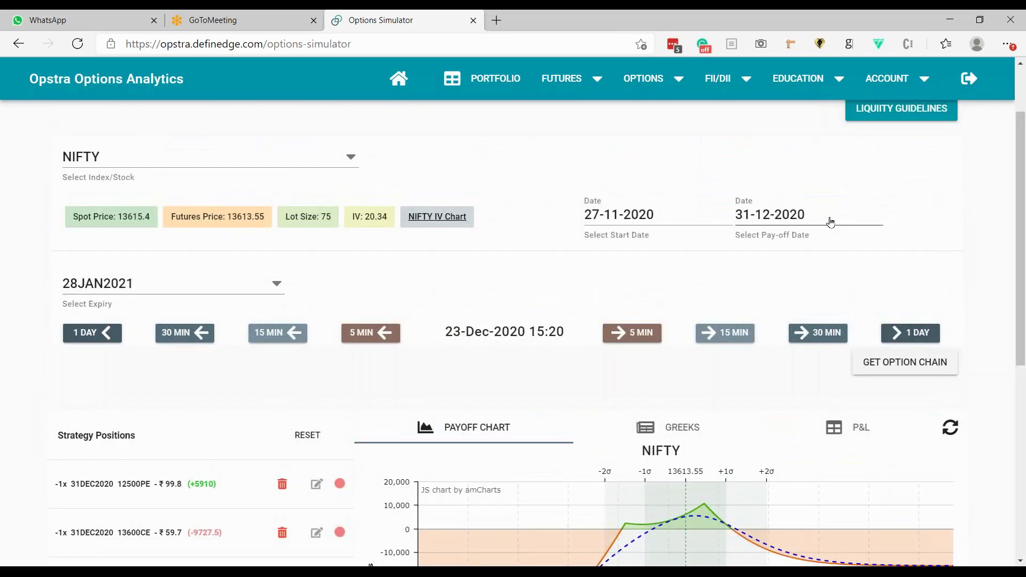
left_click(830, 222)
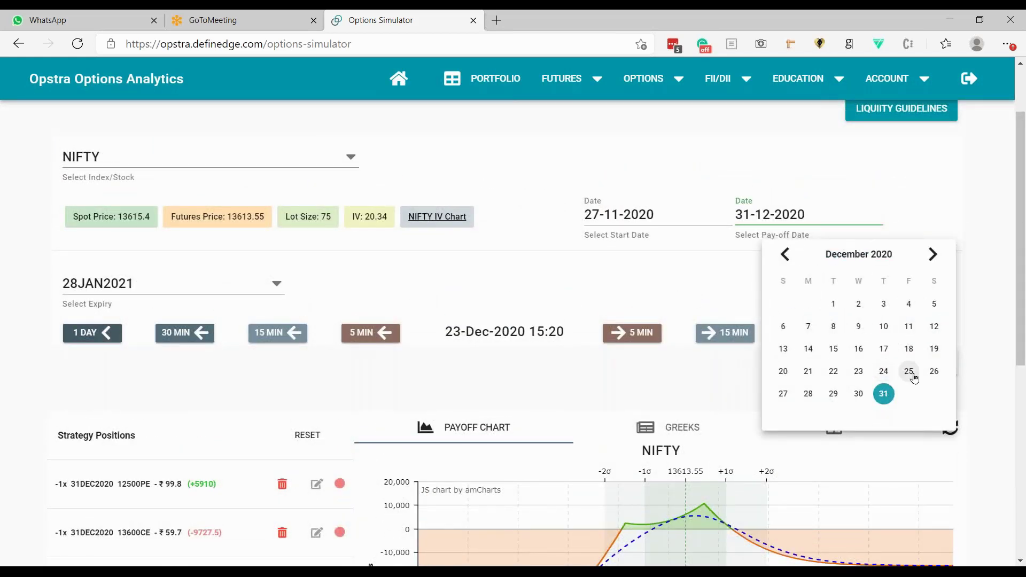
left_click(746, 388)
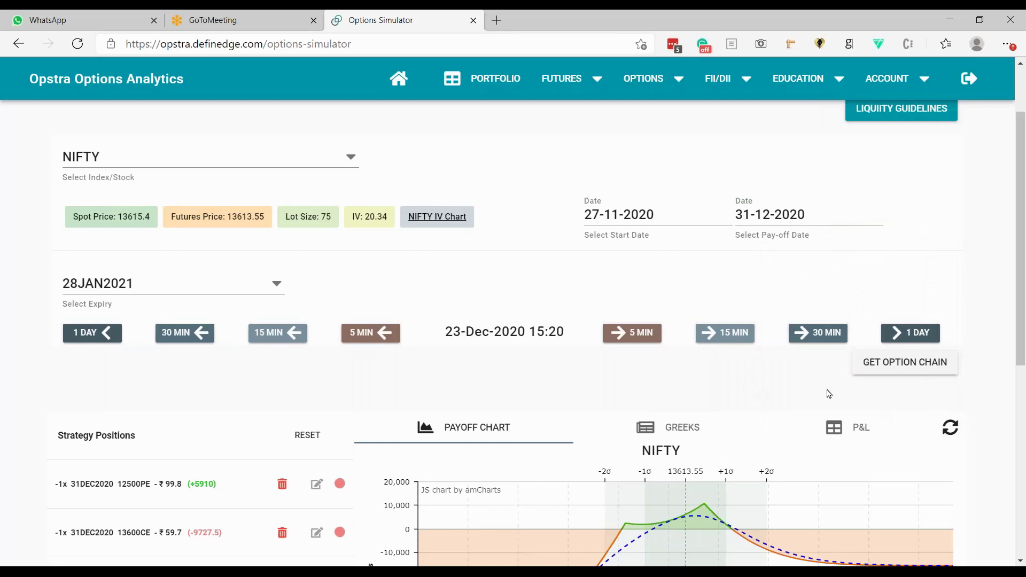
Advance the simulation past 24-Dec-2020 to 28-Dec-2020 15:20, checking the payoff chart and positions along the way.
scroll(830, 394, "down", 1)
left_click(911, 307)
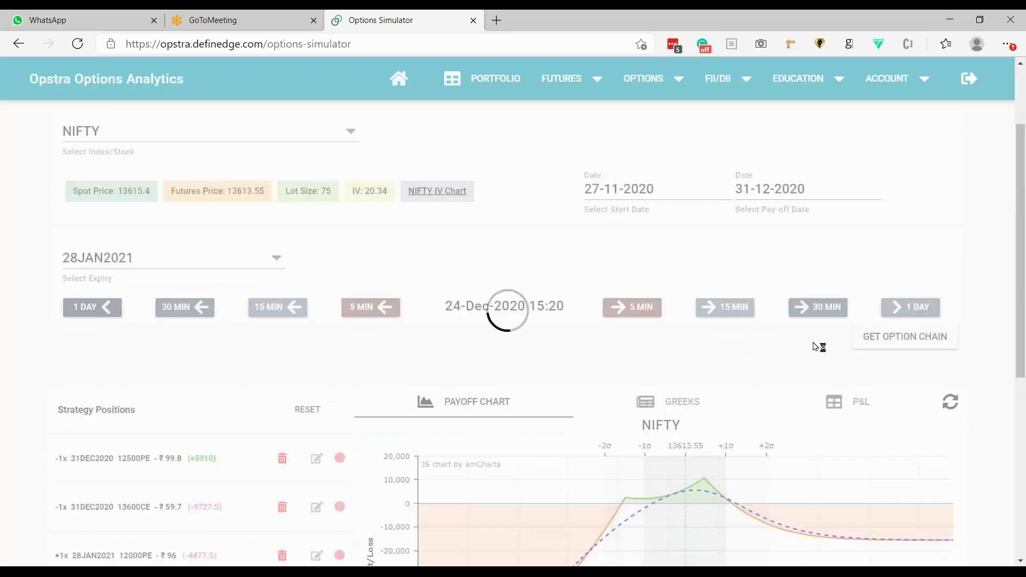
scroll(818, 347, "down", 5)
scroll(818, 346, "up", 2)
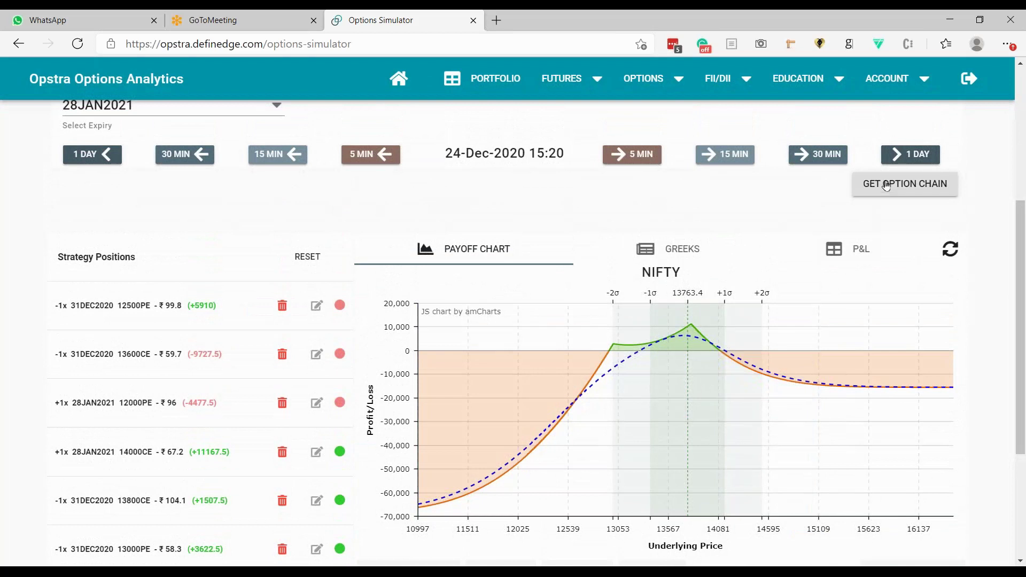
scroll(854, 252, "down", 4)
scroll(858, 266, "up", 3)
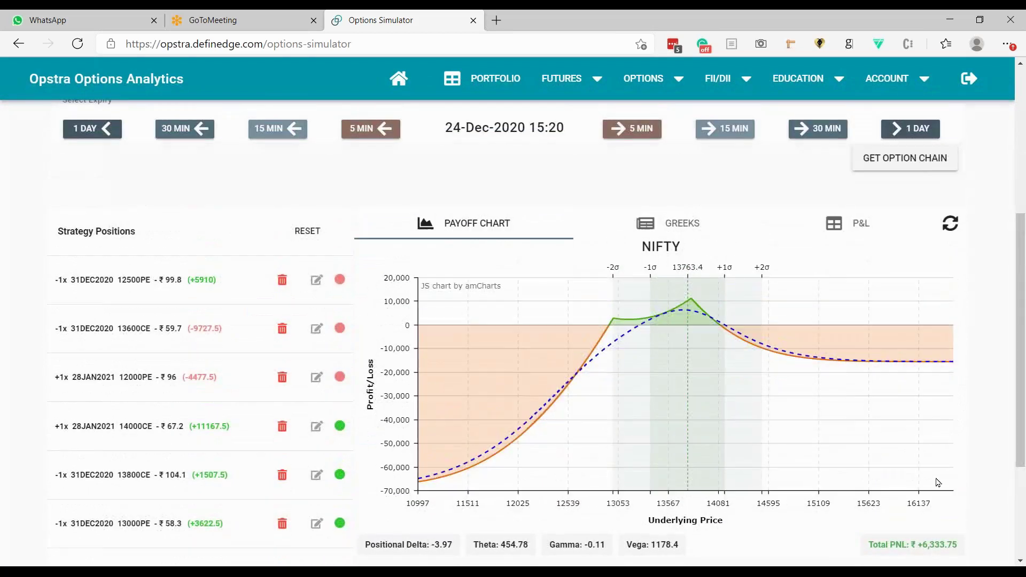
left_click(911, 129)
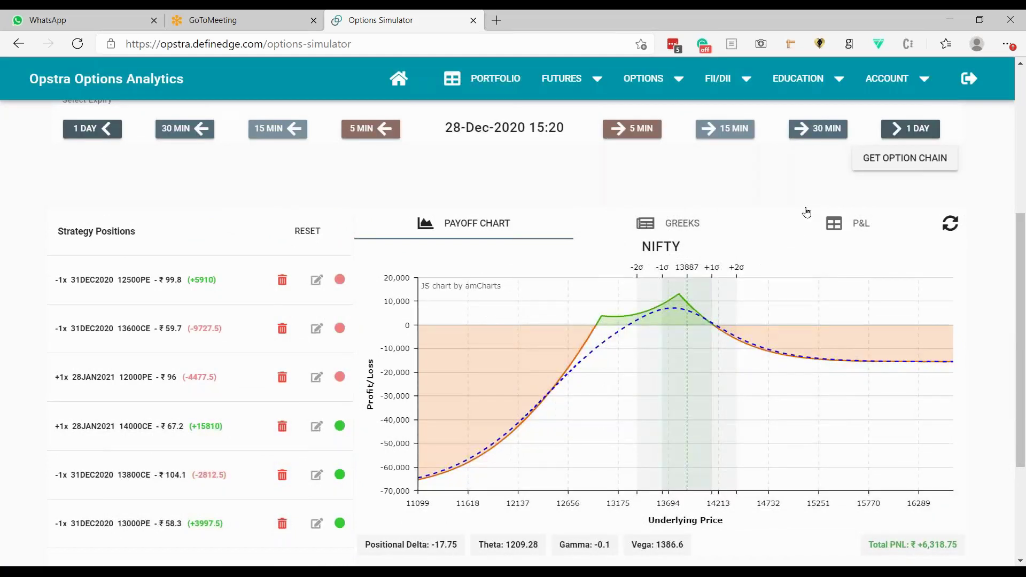
Compare the 28-Dec-2020 simulation date with the pay-off date calendar and check the strategy's total PNL.
scroll(532, 160, "up", 2)
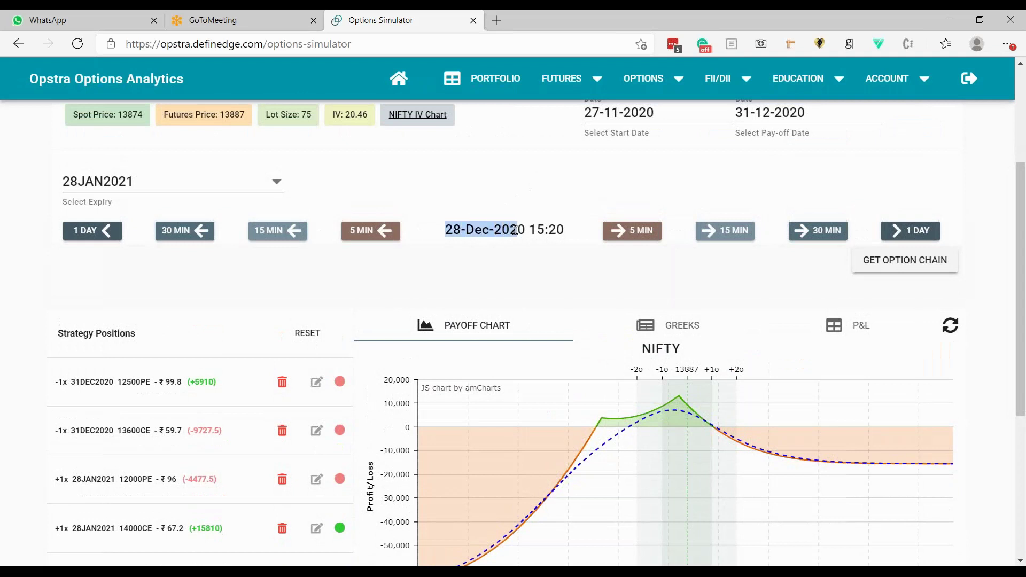
left_click(783, 114)
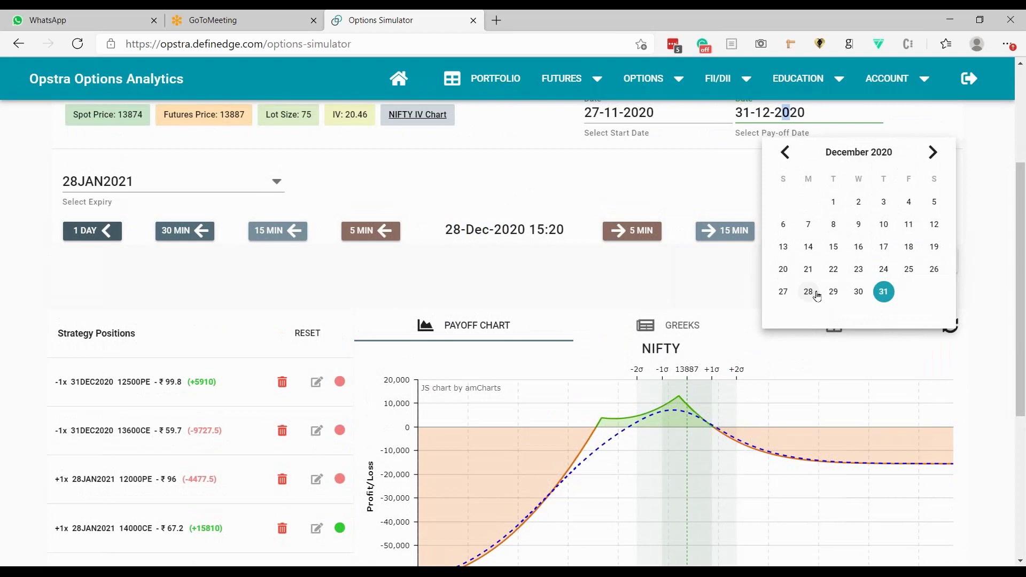
left_click(705, 195)
scroll(790, 409, "down", 4)
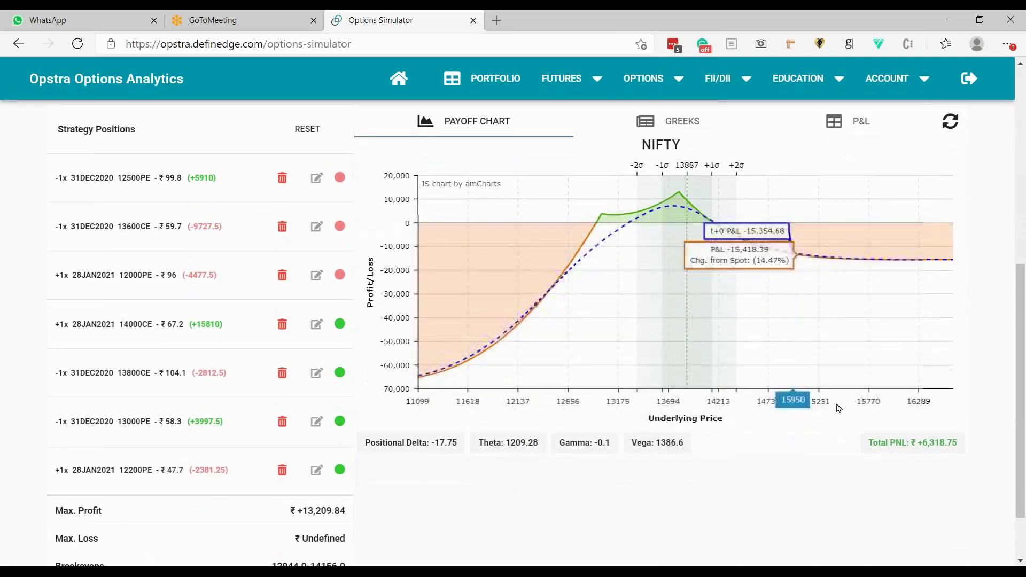
left_click_drag(918, 443, 948, 449)
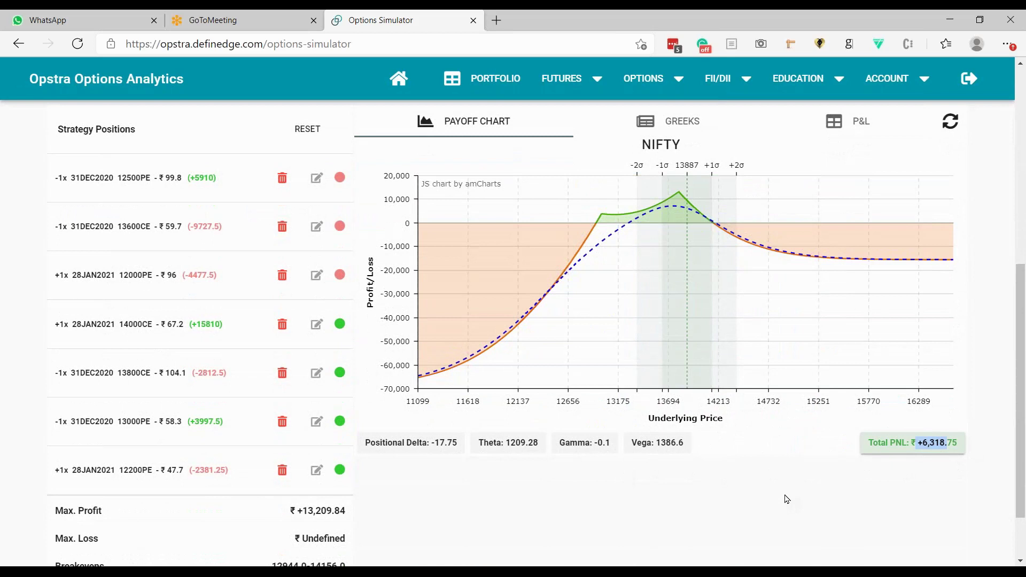
Examine the strategy positions, payoff curve, breakevens, positional Greeks and total PNL as of 28-Dec-2020.
scroll(787, 499, "up", 3)
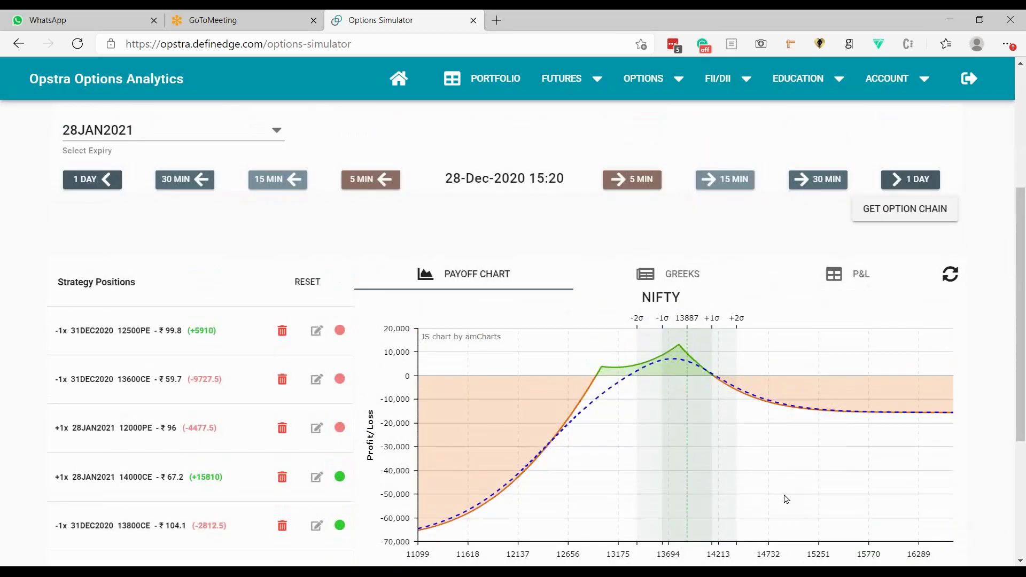
scroll(786, 498, "down", 4)
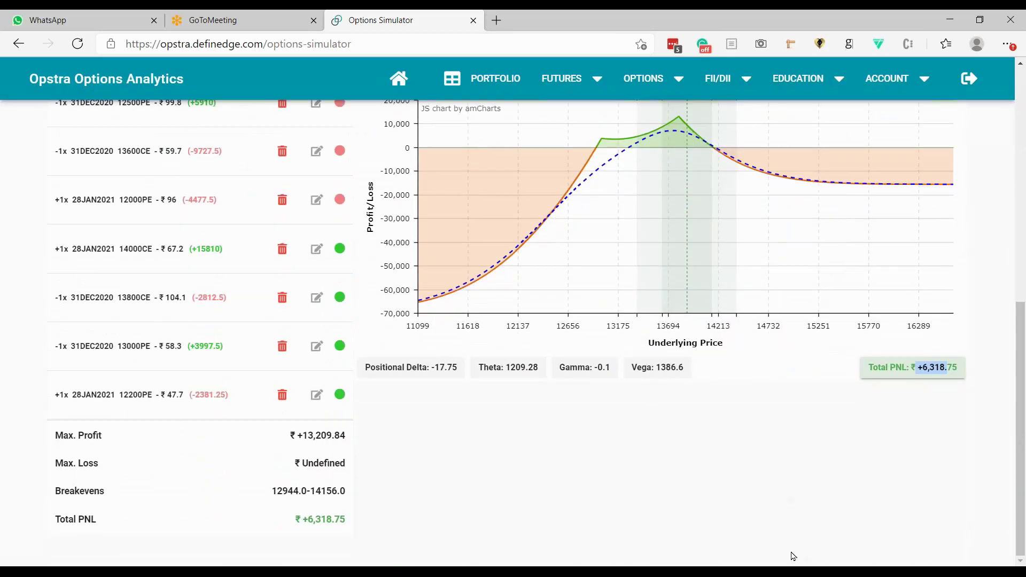
scroll(794, 557, "up", 3)
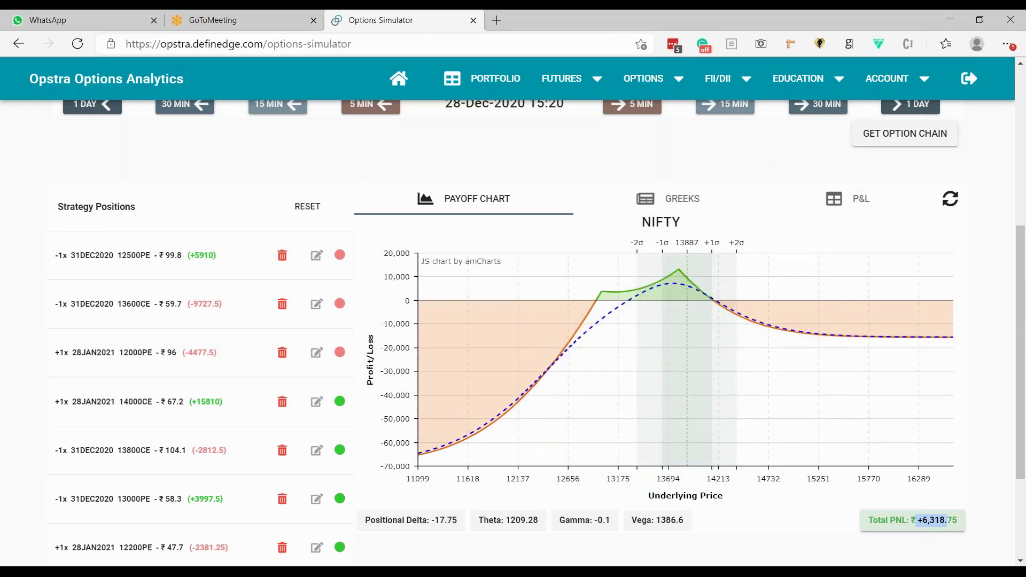
scroll(910, 481, "up", 3)
scroll(910, 481, "down", 2)
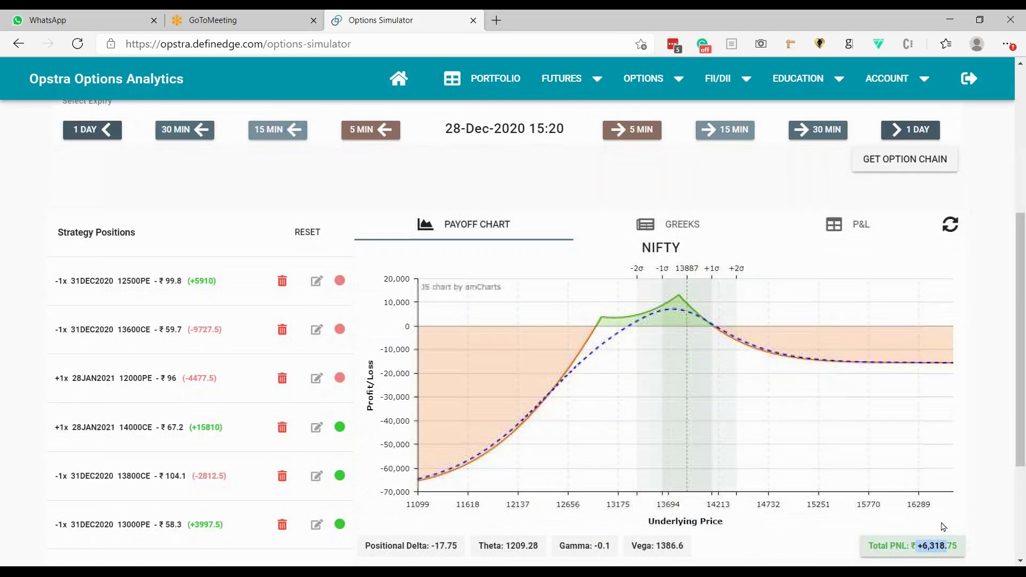
scroll(943, 528, "down", 1)
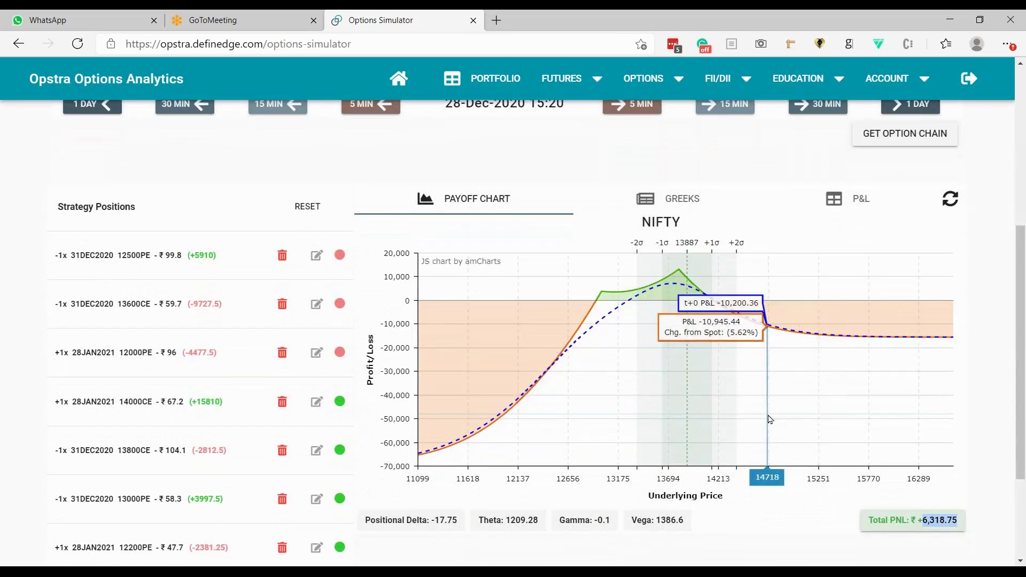
scroll(770, 420, "down", 3)
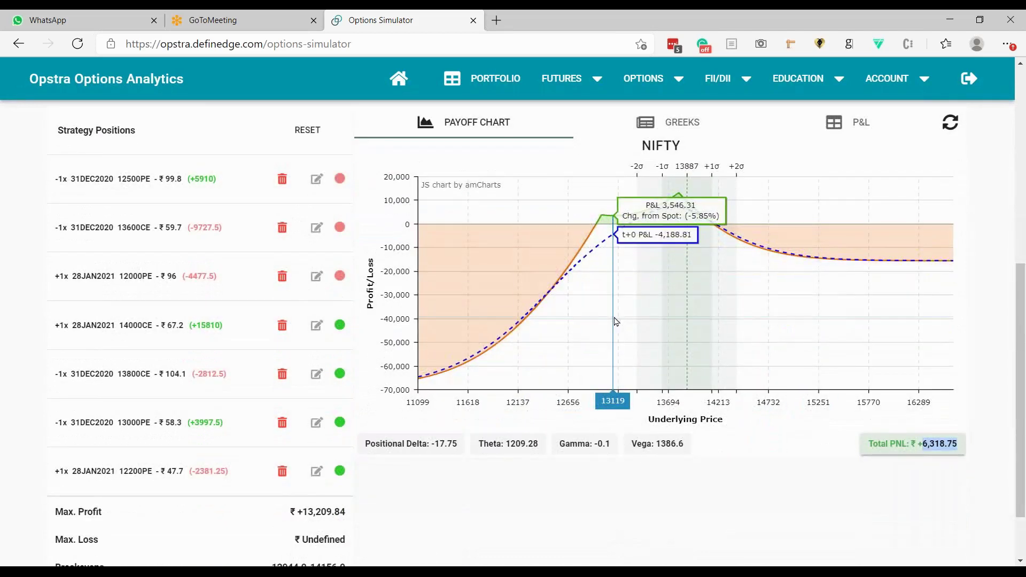
scroll(617, 322, "up", 3)
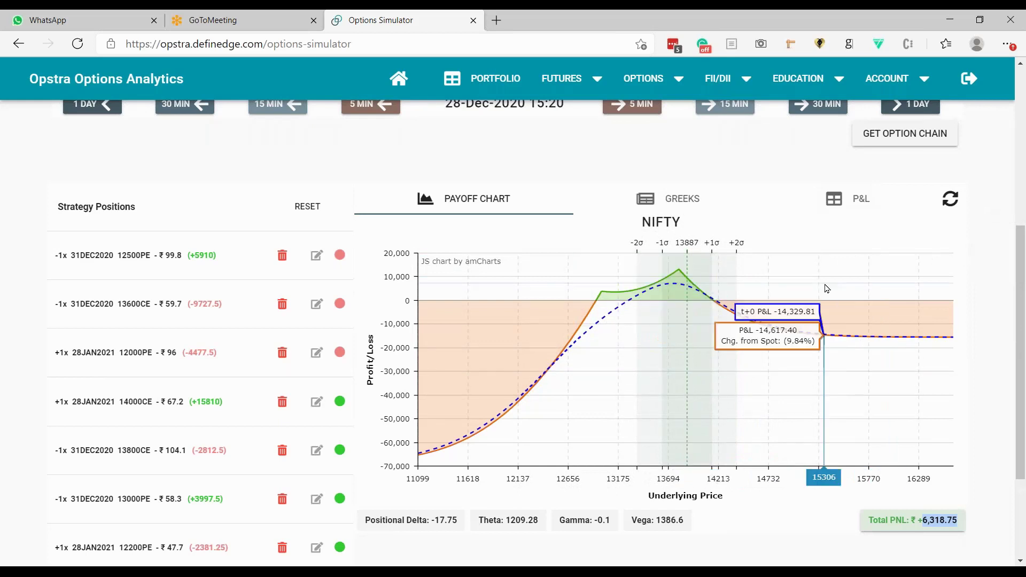
scroll(828, 289, "down", 1)
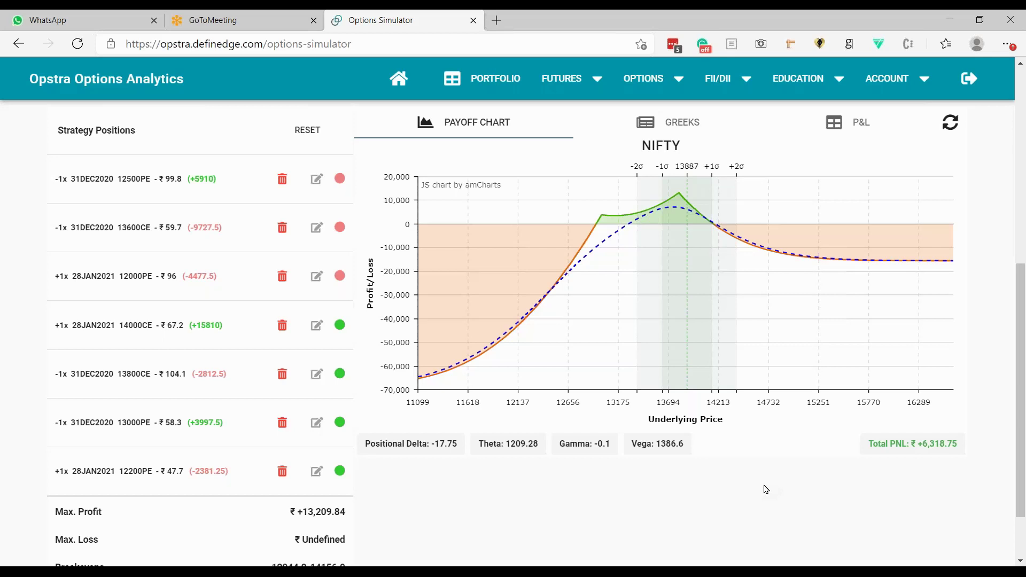
scroll(764, 486, "up", 3)
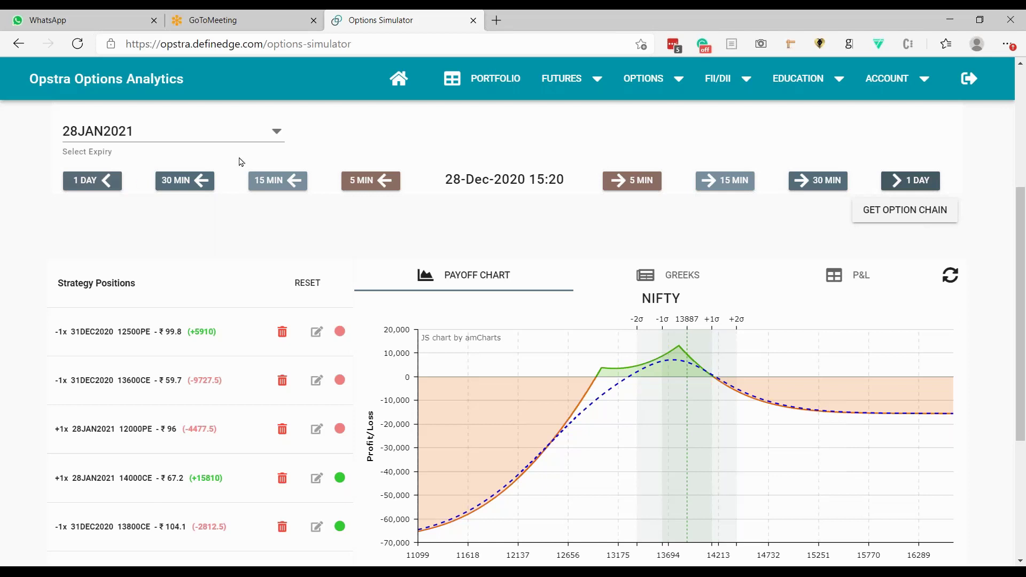
scroll(389, 309, "down", 2)
scroll(389, 309, "down", 1)
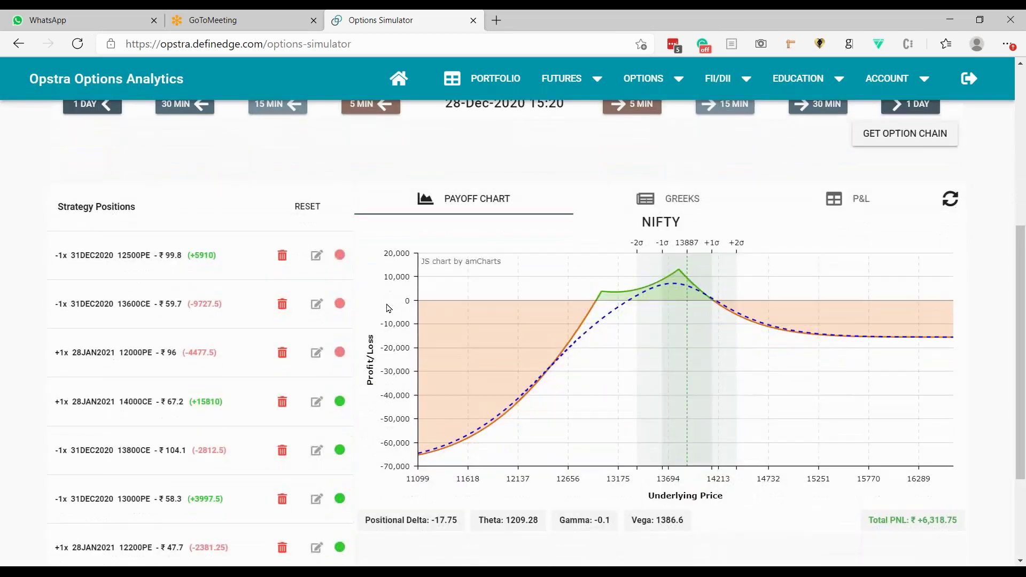
scroll(388, 309, "up", 1)
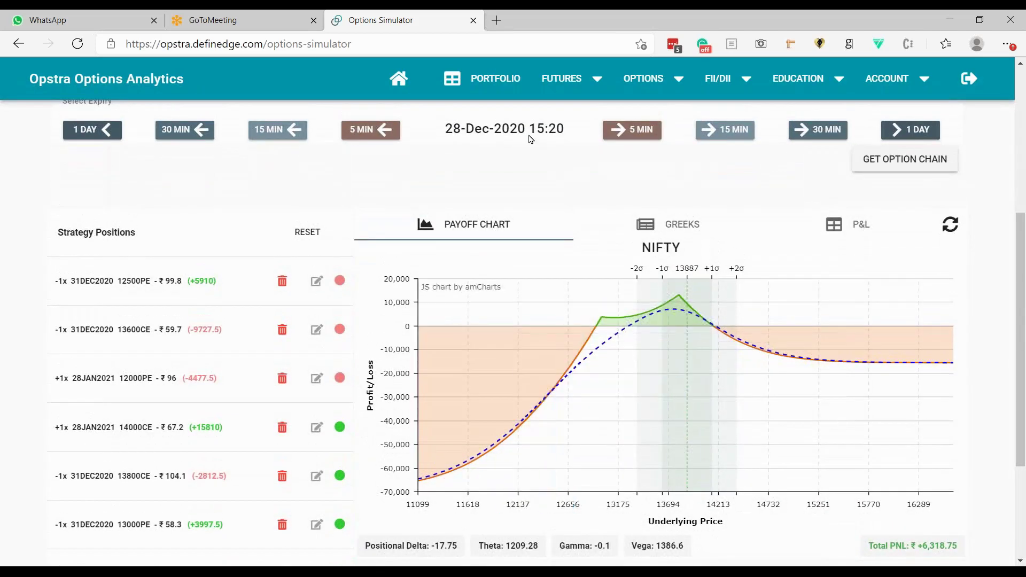
Switch to TradePoint's ZEEL Point & Figure chart, enlarge the latest columns and sketch a branching diagram of six yellow freehand strokes over it.
left_click(578, 86)
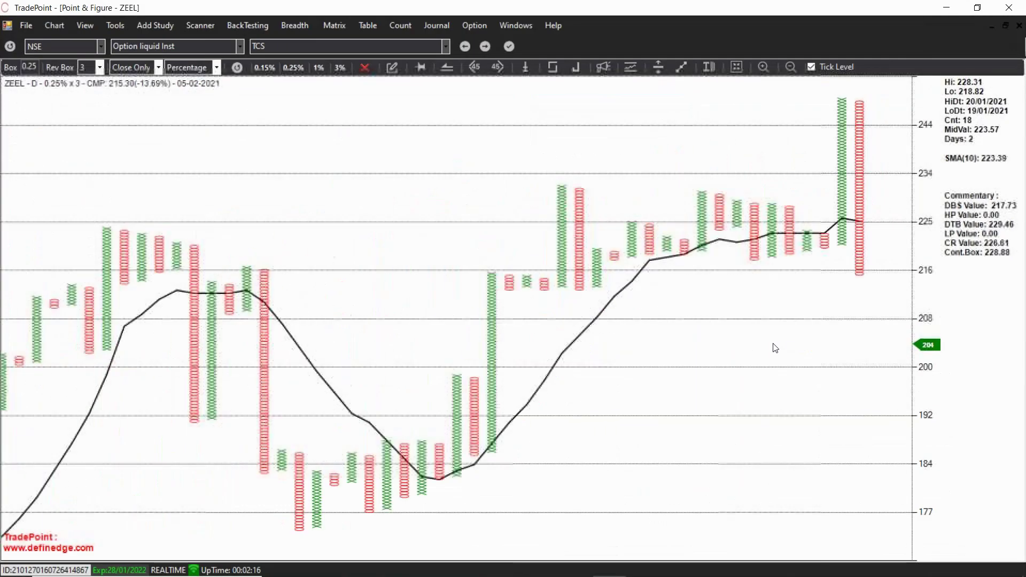
scroll(775, 348, "up", 2)
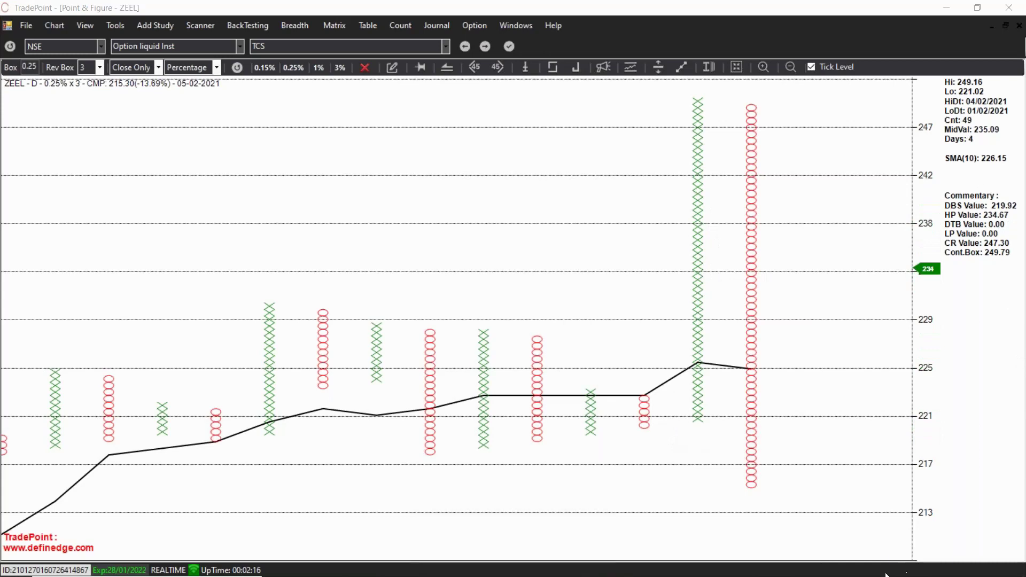
left_click_drag(104, 209, 349, 120)
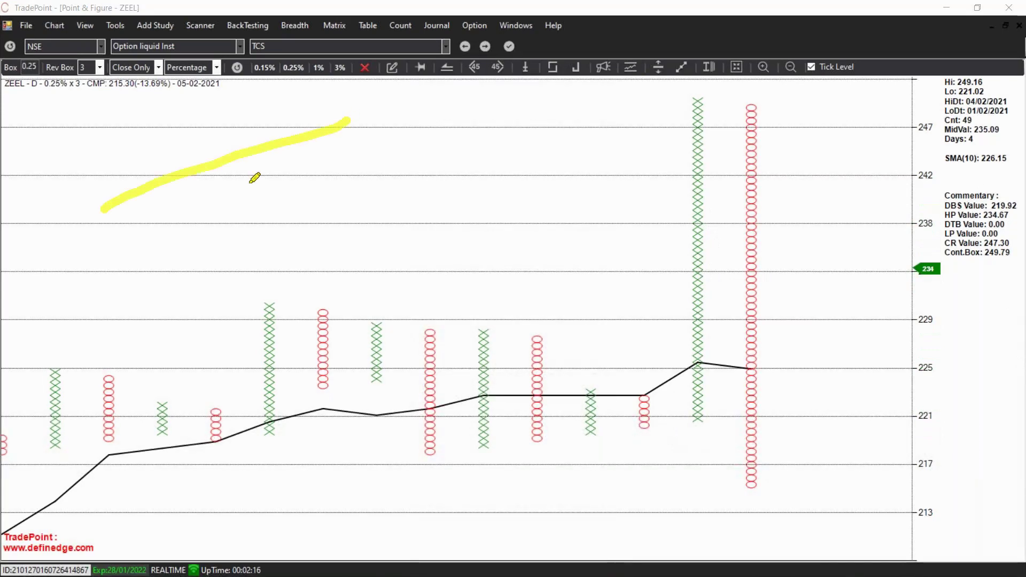
left_click_drag(104, 208, 249, 313)
left_click_drag(491, 136, 612, 209)
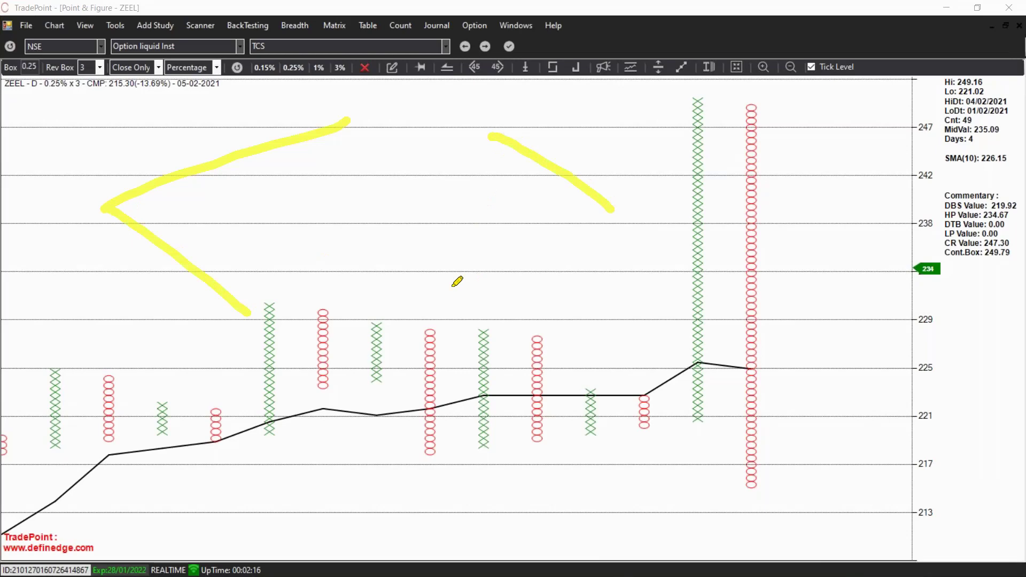
left_click_drag(450, 287, 640, 229)
mouse_move(439, 317)
left_mouse_down()
mouse_move(620, 361)
mouse_move(639, 381)
left_mouse_up()
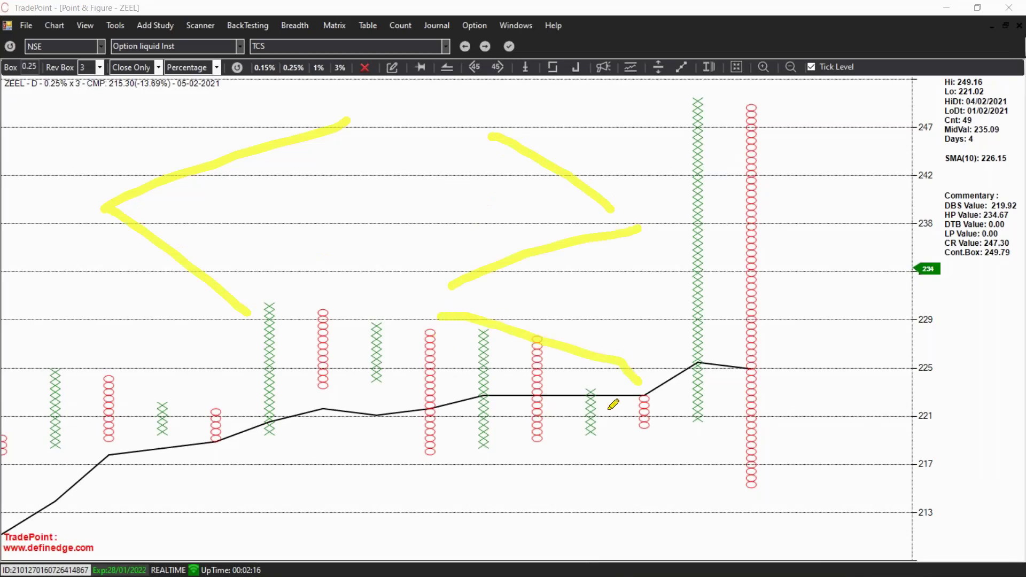
left_click_drag(438, 458, 626, 426)
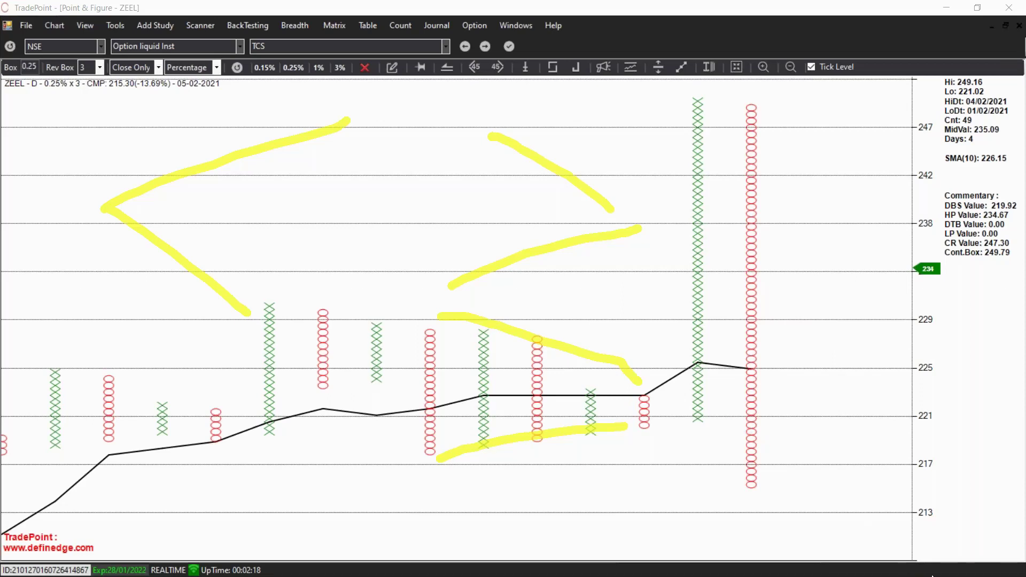
Erase the yellow freehand strokes and close the ZEEL Point & Figure chart.
key("e")
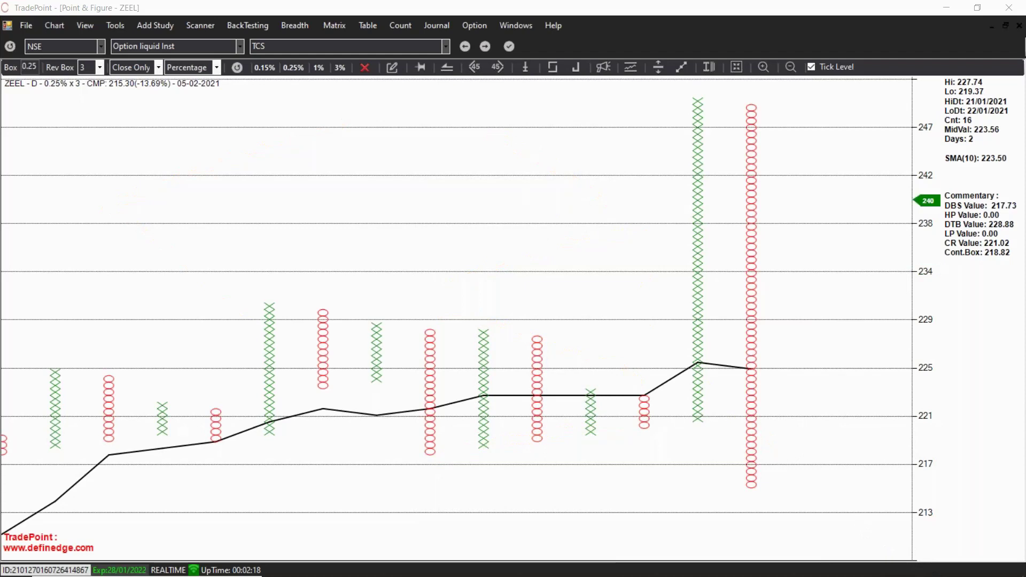
scroll(529, 199, "down", 3)
scroll(526, 200, "up", 3)
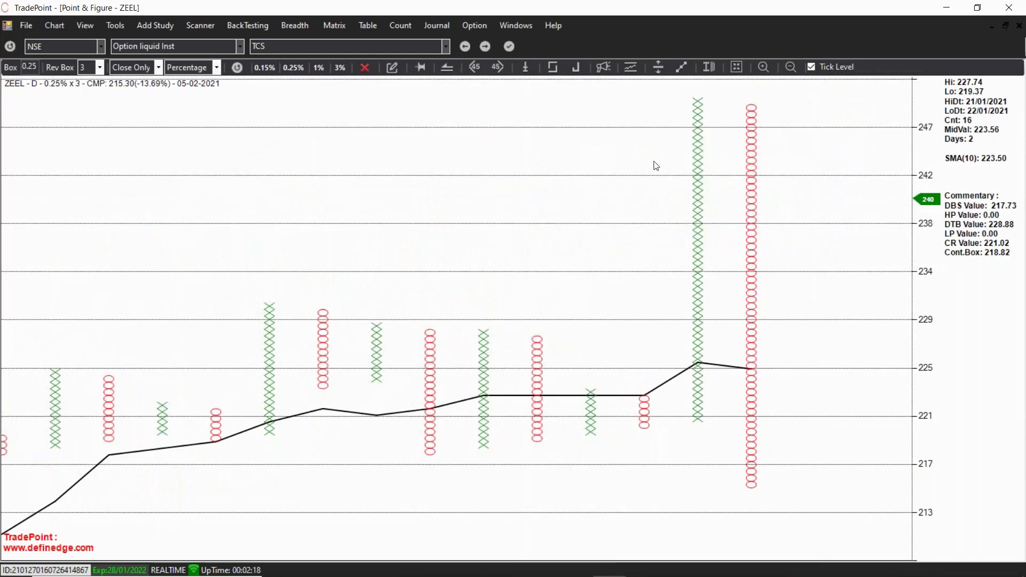
left_click(1005, 25)
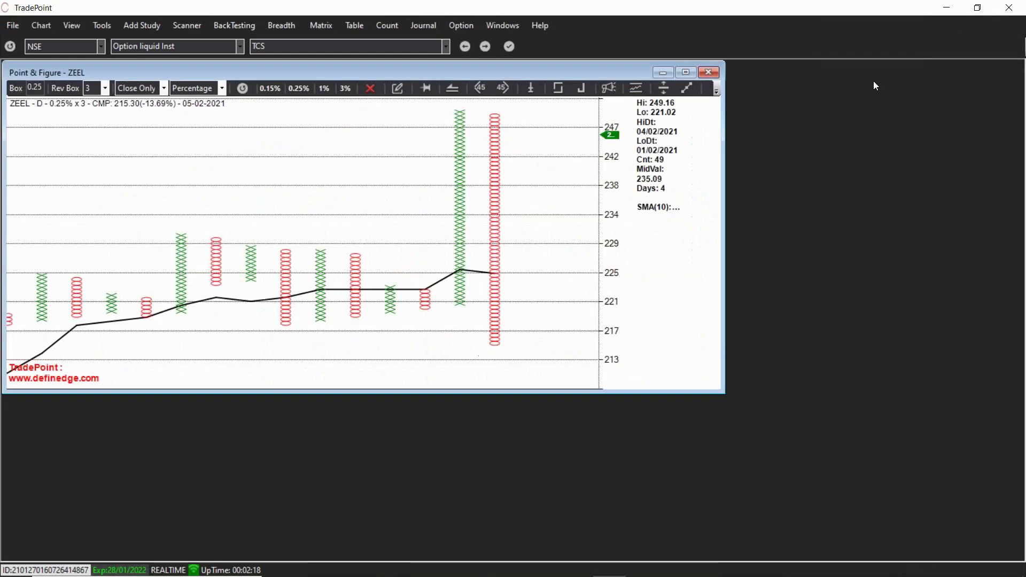
left_click(710, 72)
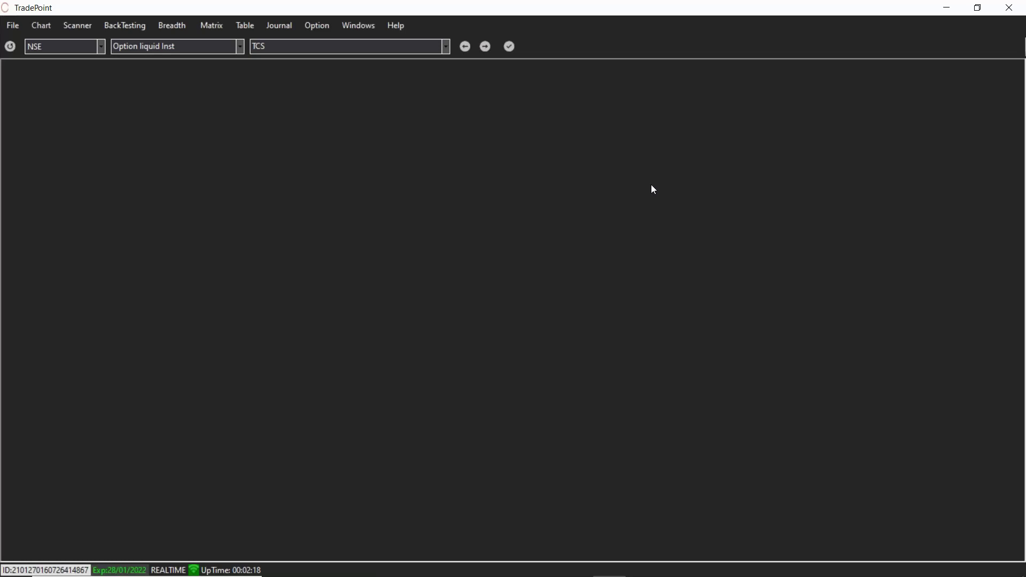
Reopen the ZEEL Point & Figure chart, examine its recent columns more closely and close the chart again.
key("Return")
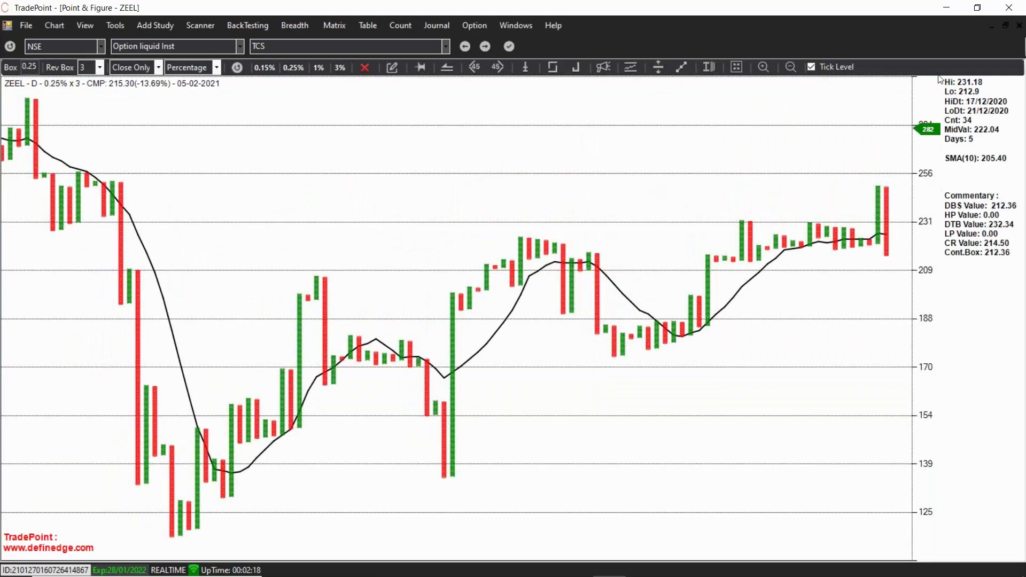
scroll(638, 279, "up", 2)
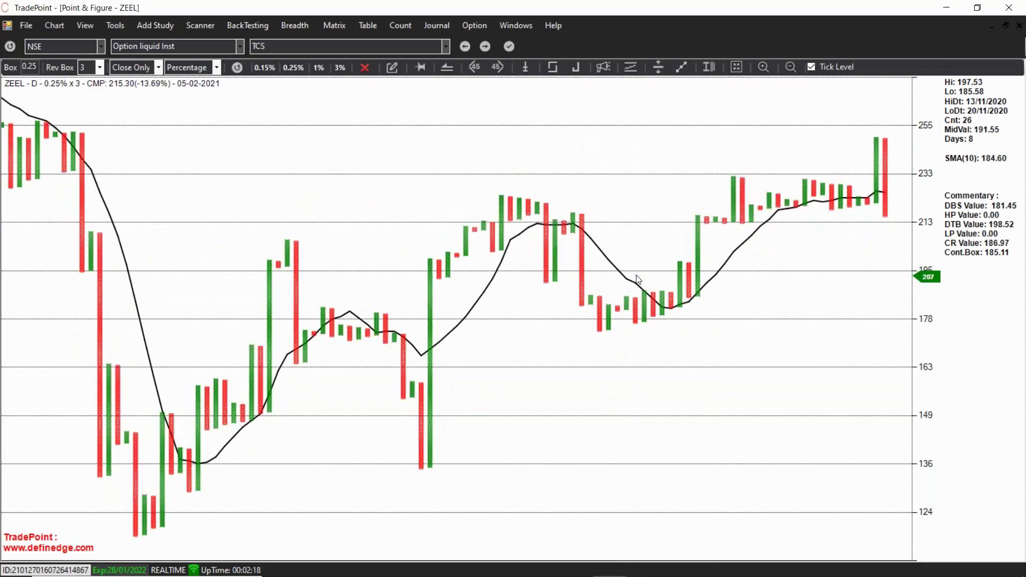
scroll(638, 279, "up", 2)
key("ctrl+F4")
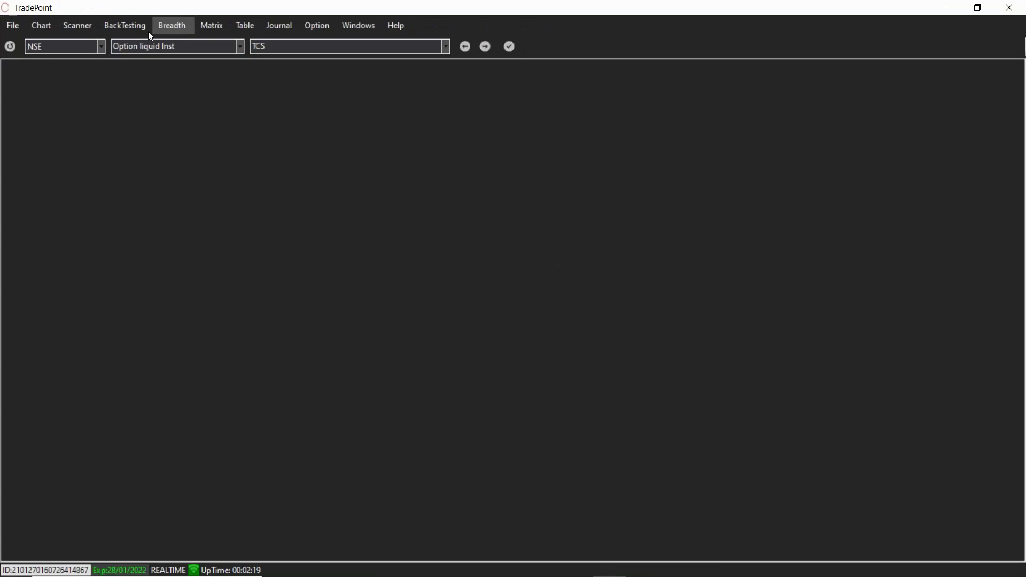
left_click(78, 27)
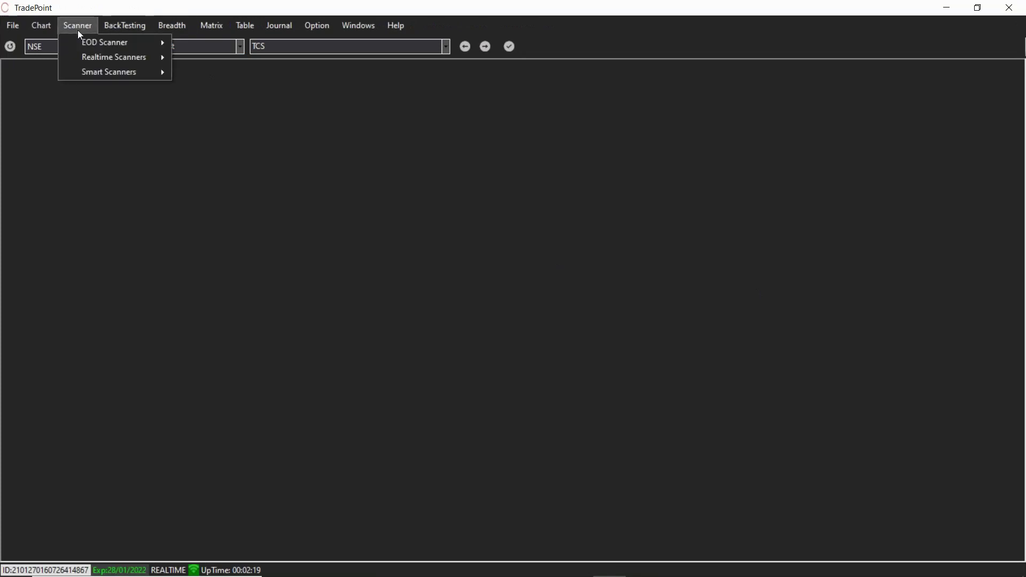
mouse_move(112, 43)
key("Escape")
key("Escape")
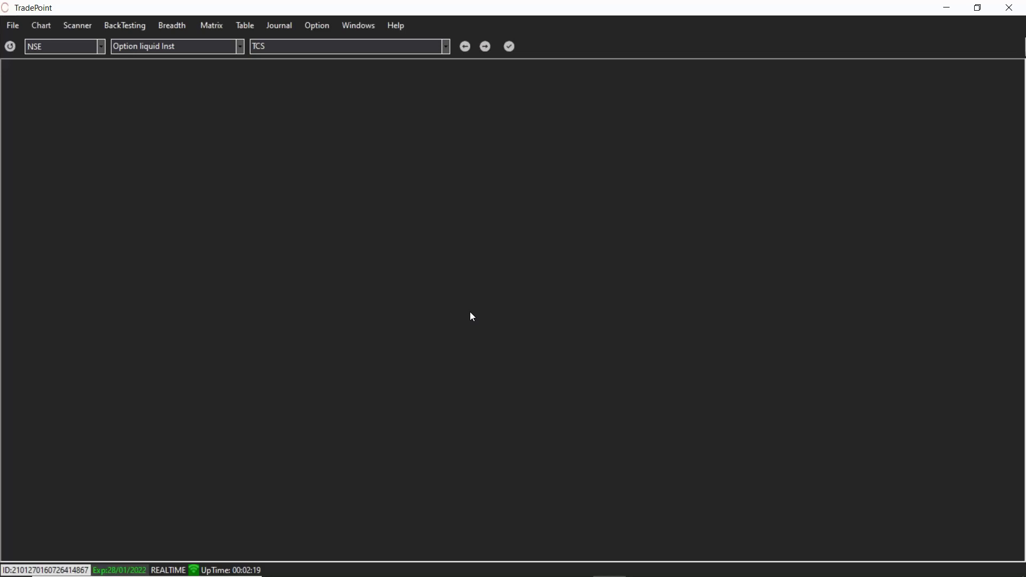
left_click(85, 29)
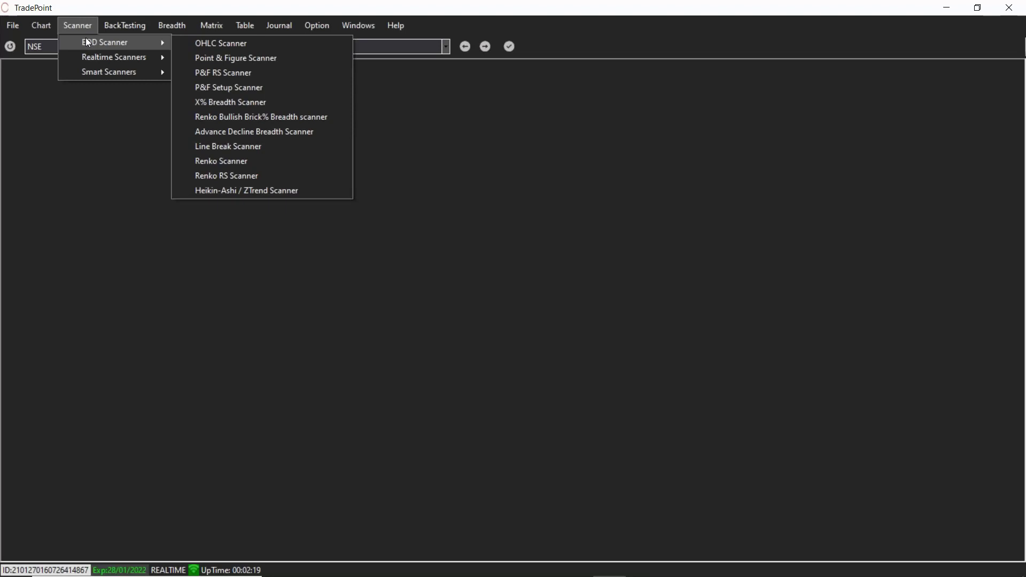
left_click(545, 422)
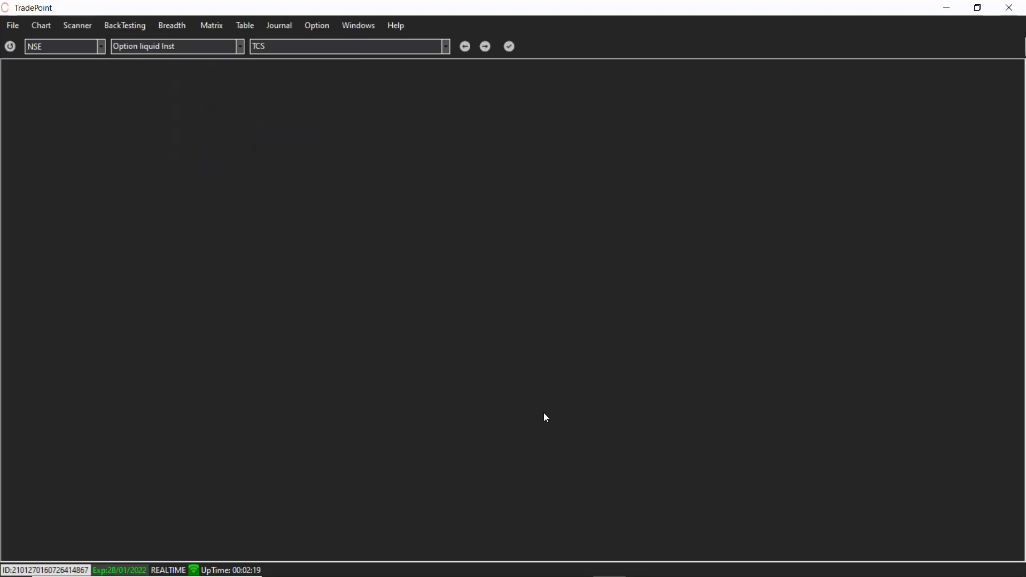
Open the end-of-day Point & Figure Scanner and set its scrip group to F&O Stocks.
left_click(77, 25)
mouse_move(181, 35)
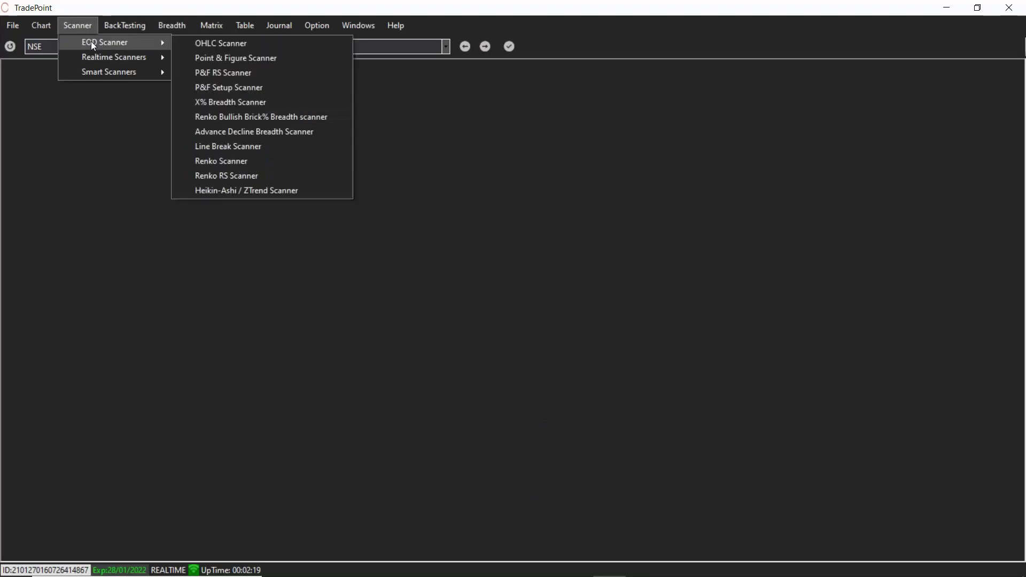
left_click(184, 56)
left_click(521, 156)
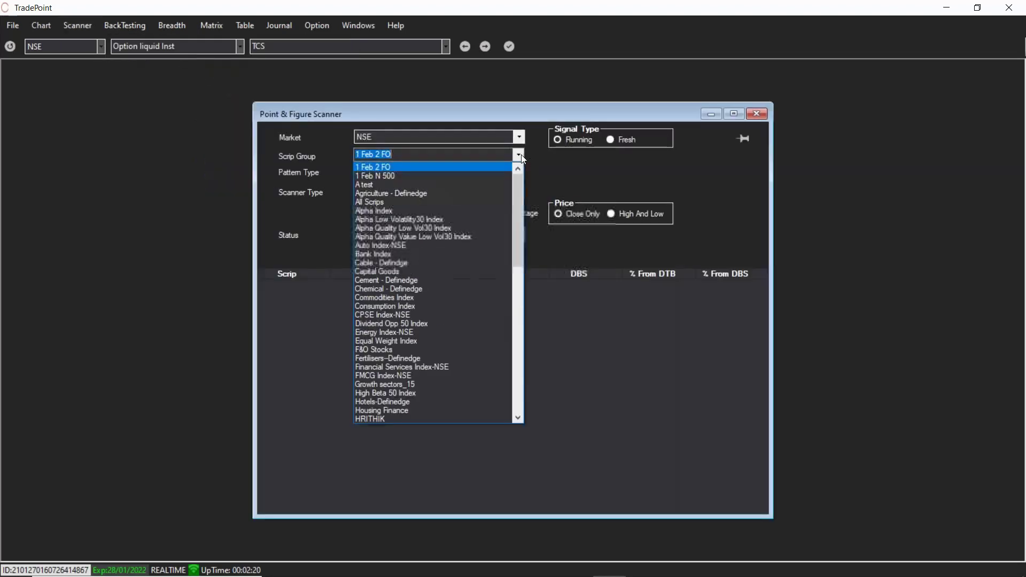
key("f")
key("Tab")
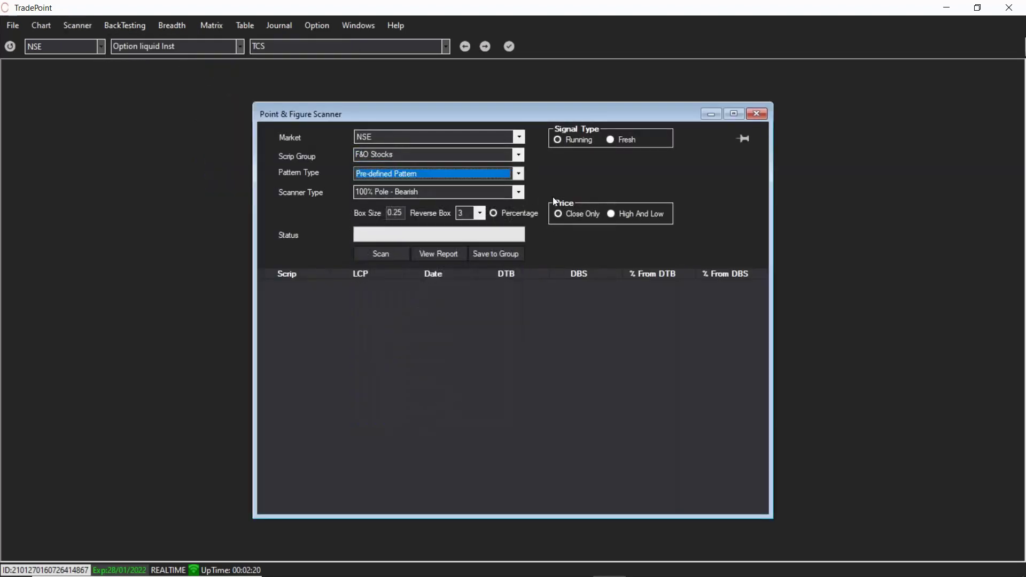
Set the scanner type to Triangle - 4 Column and run the scan.
left_click(519, 192)
type("tr")
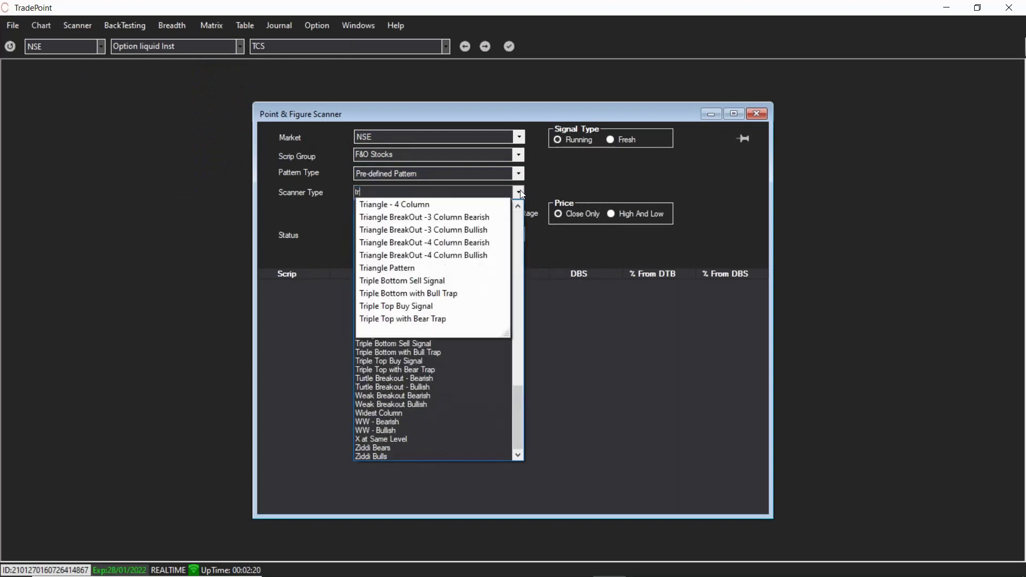
key("Return")
left_click(409, 255)
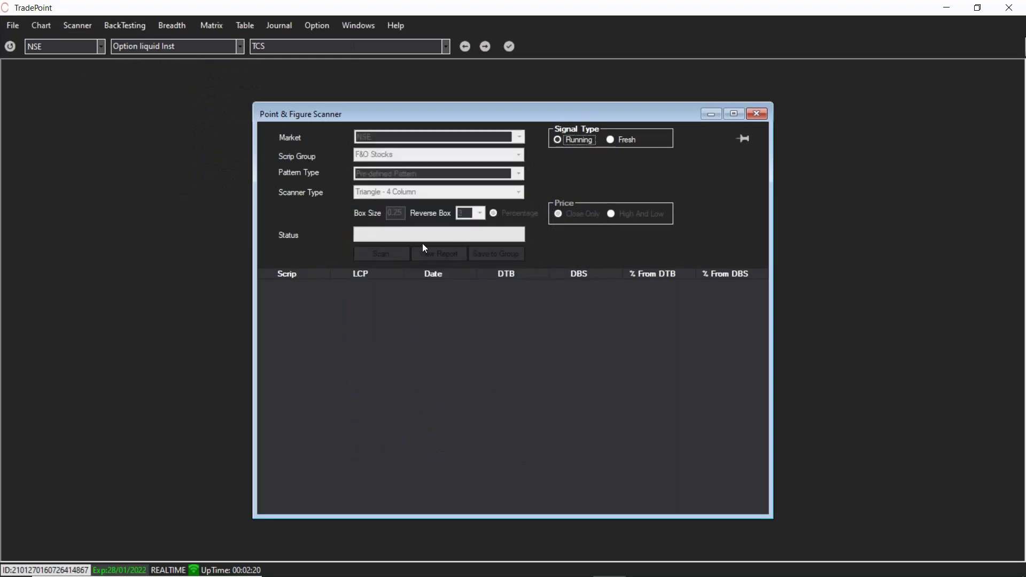